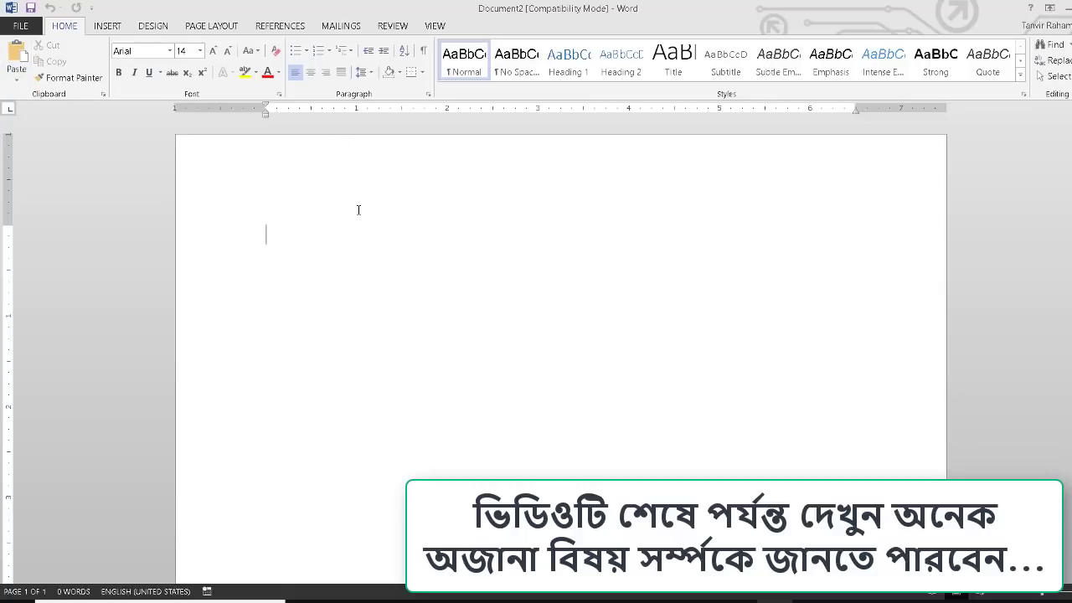
# Step: Generate five paragraphs of sample text with =rand()
pyautogui.write('=rand')
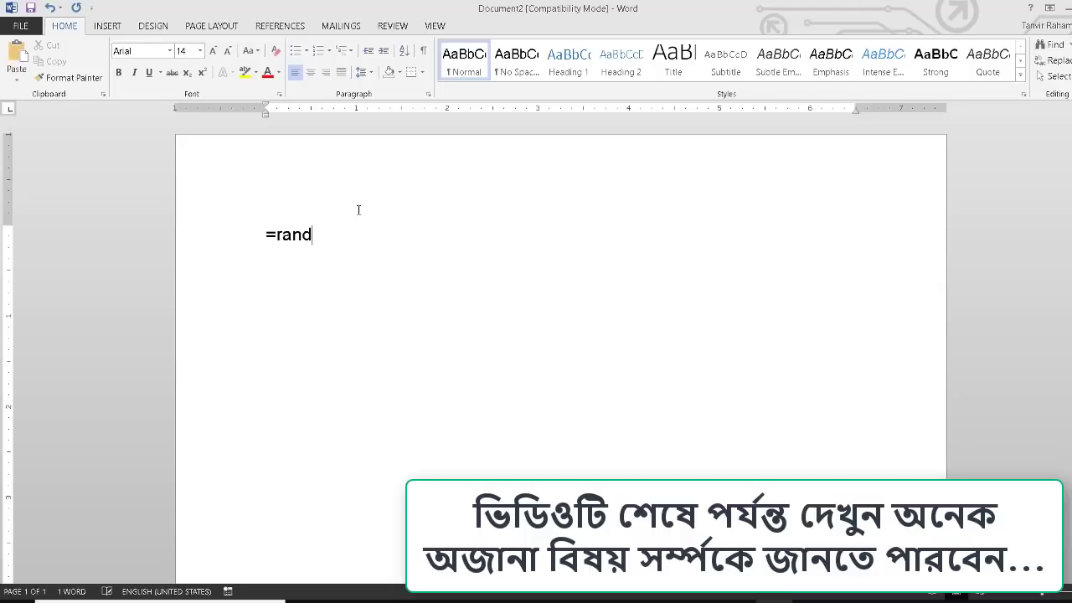
pyautogui.write('()')
pyautogui.press('Return')
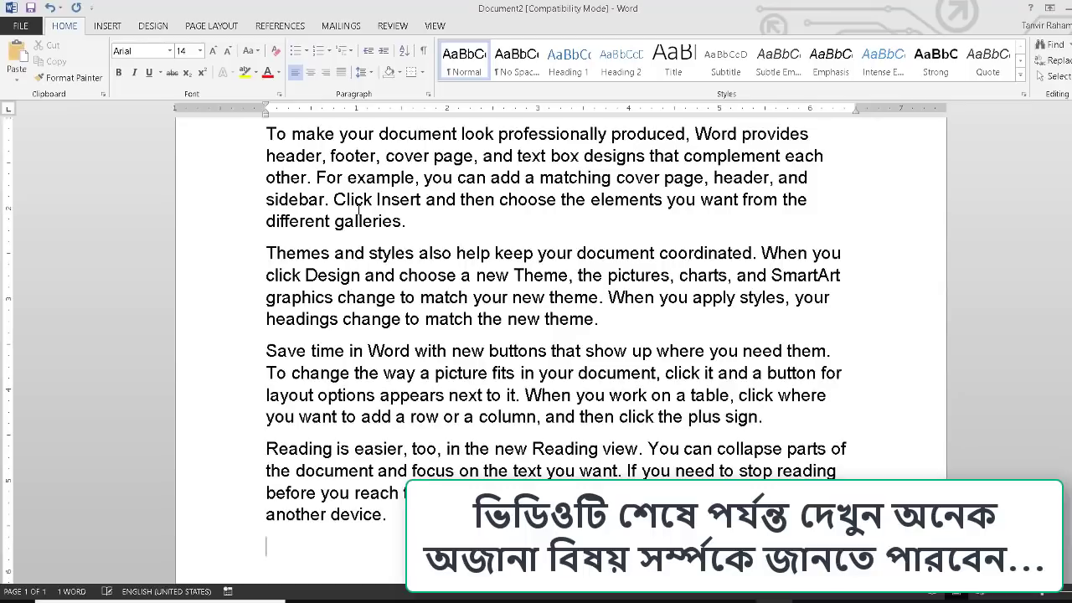
pyautogui.scroll(3, 364, 207)
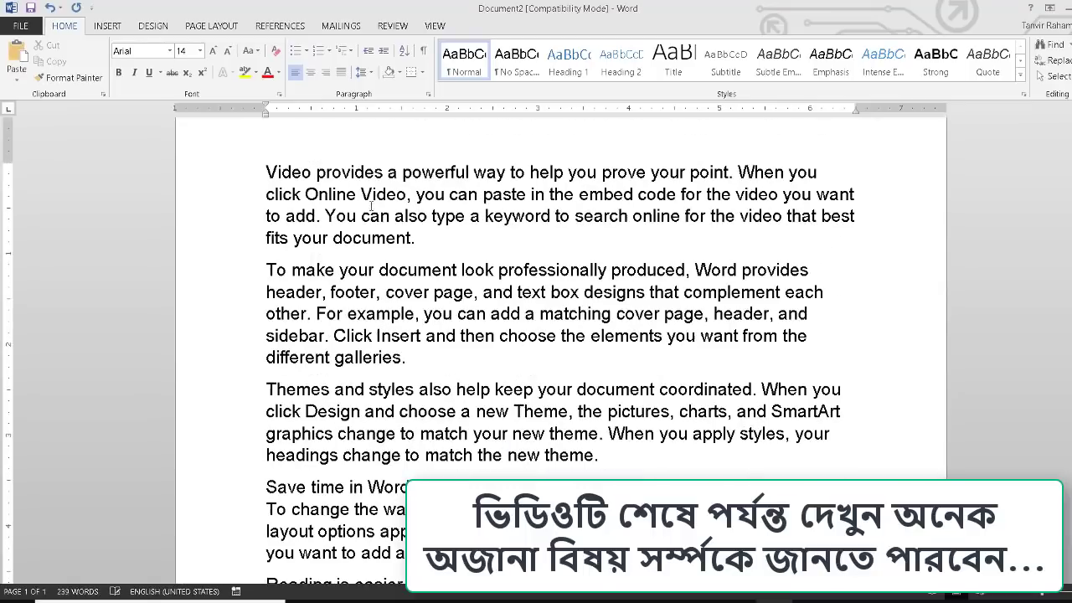
# Step: Select all the sample text and justify it
pyautogui.hotkey('ctrl', 'a')
pyautogui.hotkey('ctrl', 'j')
pyautogui.click(453, 246)
pyautogui.scroll(2, 453, 246)
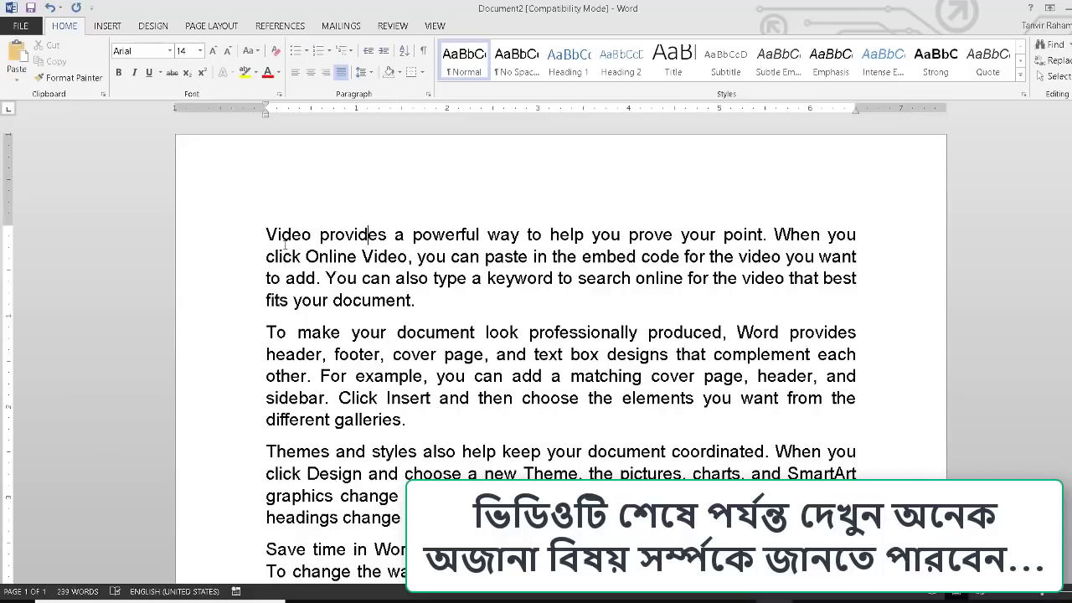
# Step: Cut the 'Video provides…' paragraph to the clipboard and delete all the remaining sample text
pyautogui.moveTo(268, 233); pyautogui.dragTo(420, 296)
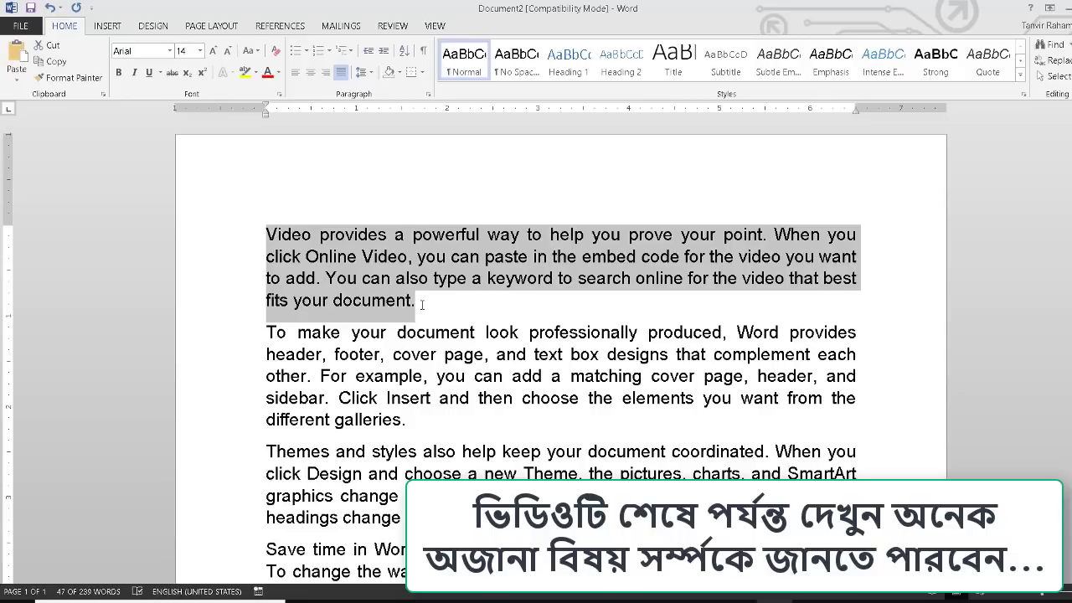
pyautogui.click(52, 63)
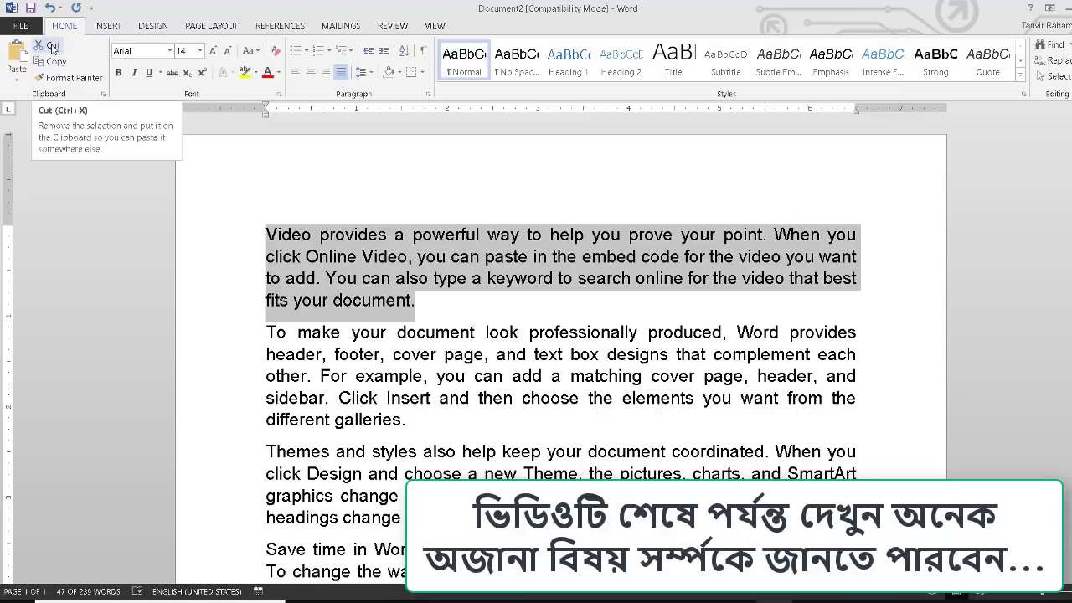
pyautogui.click(52, 46)
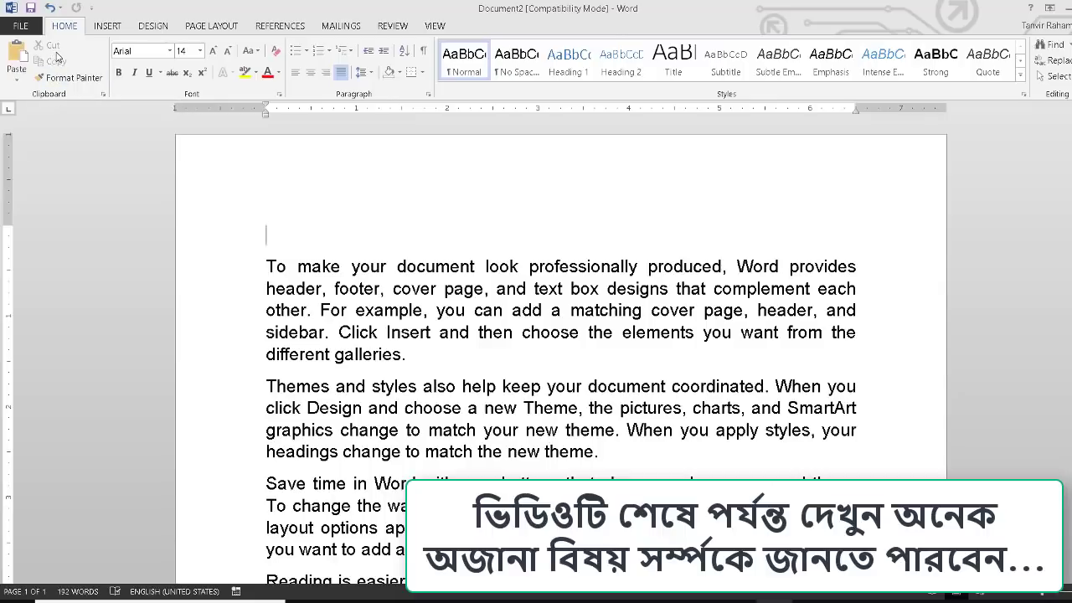
pyautogui.click(17, 82)
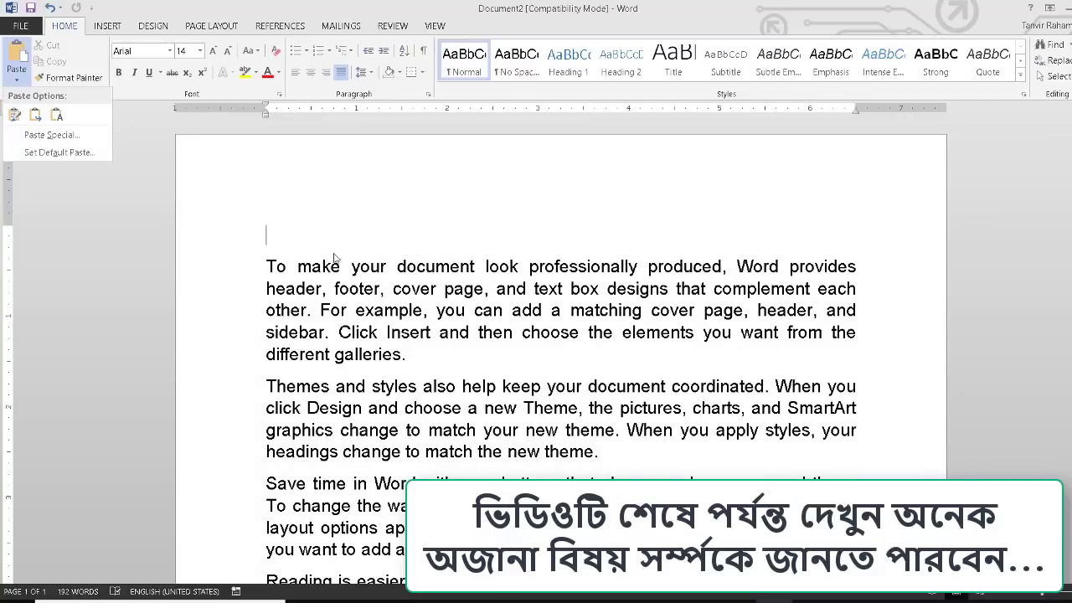
pyautogui.click(272, 268)
pyautogui.moveTo(266, 267); pyautogui.dragTo(730, 428)
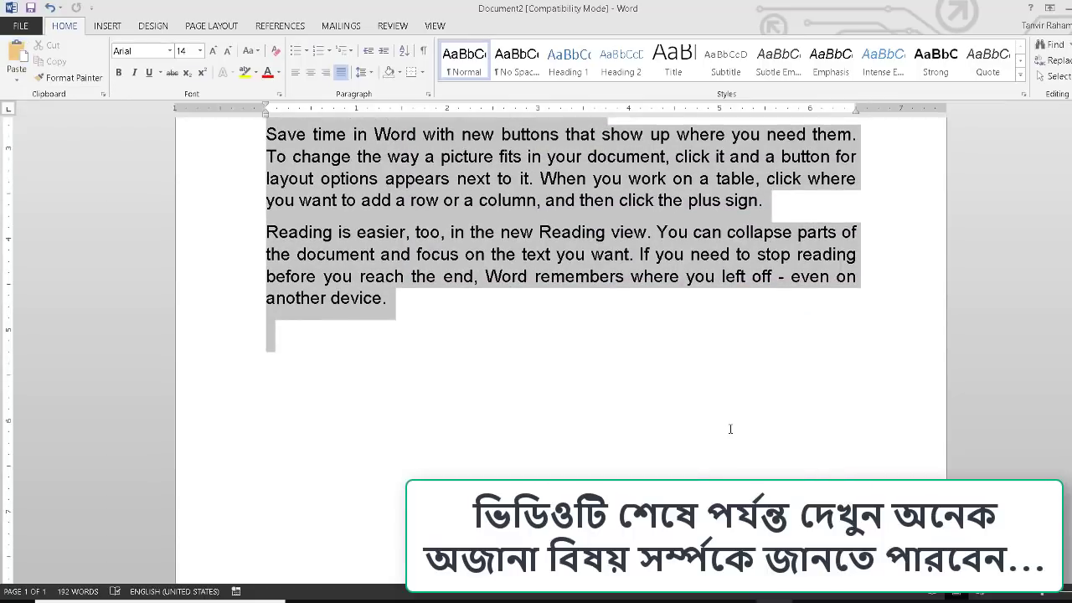
pyautogui.press('Delete')
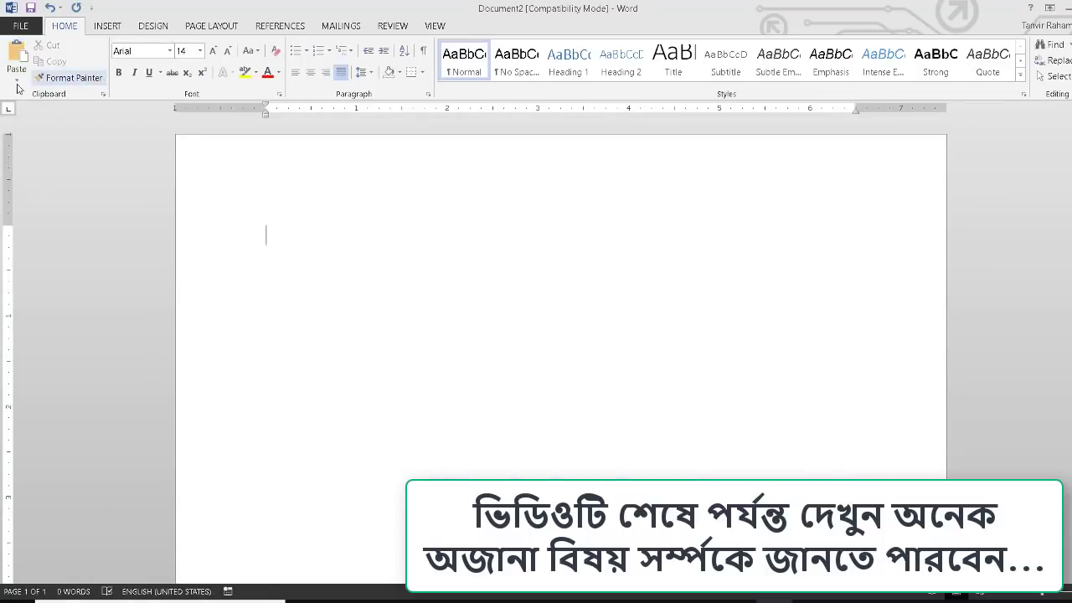
# Step: Paste the Video paragraph with Keep Text Only, then copy it and turn on Format Painter
pyautogui.click(17, 81)
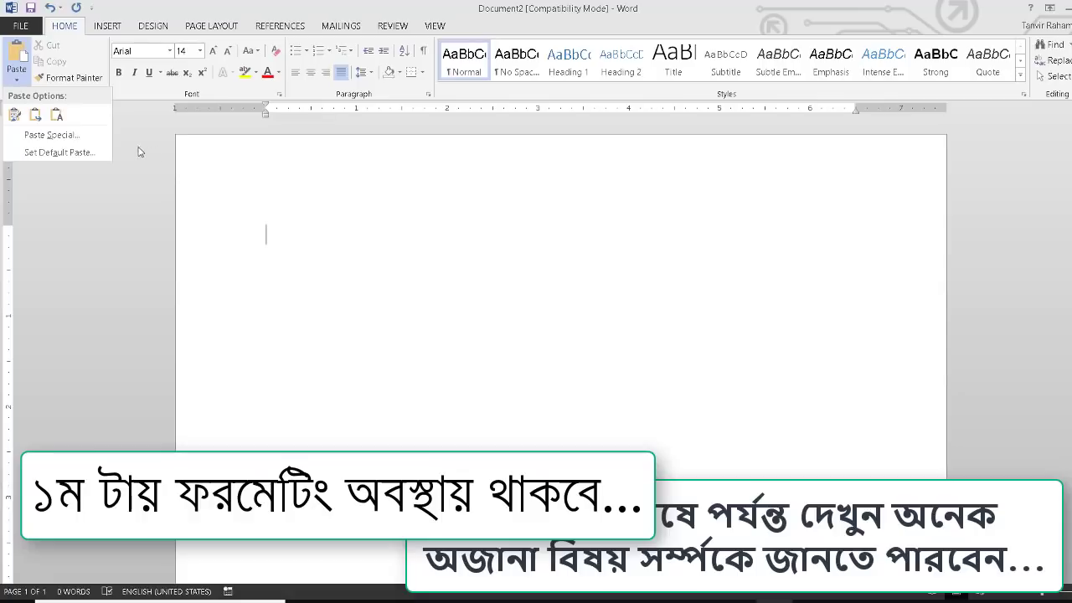
pyautogui.click(57, 117)
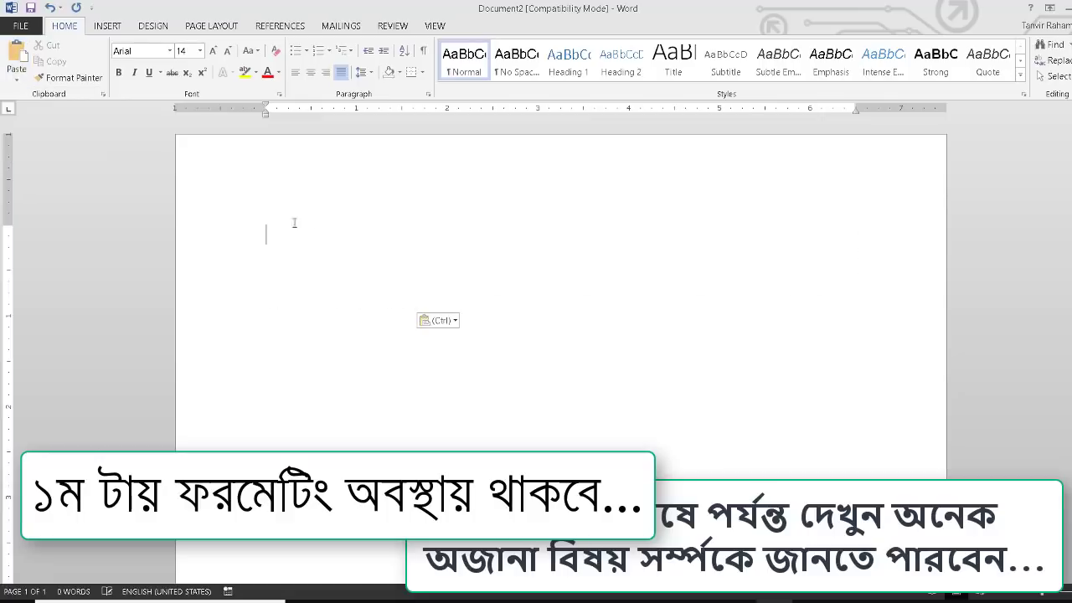
pyautogui.tripleClick(249, 237)
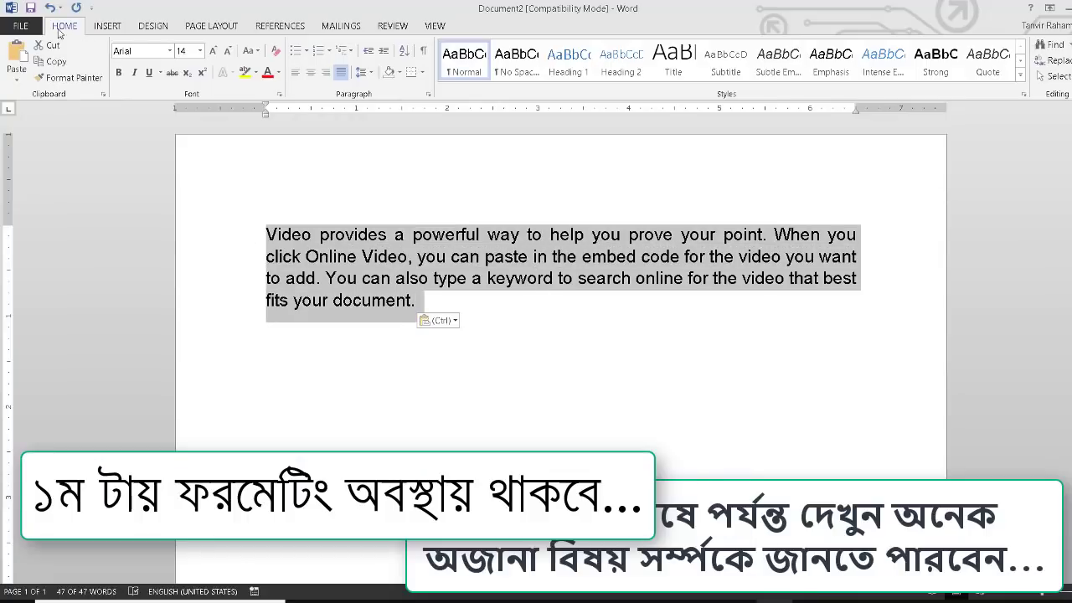
pyautogui.click(55, 61)
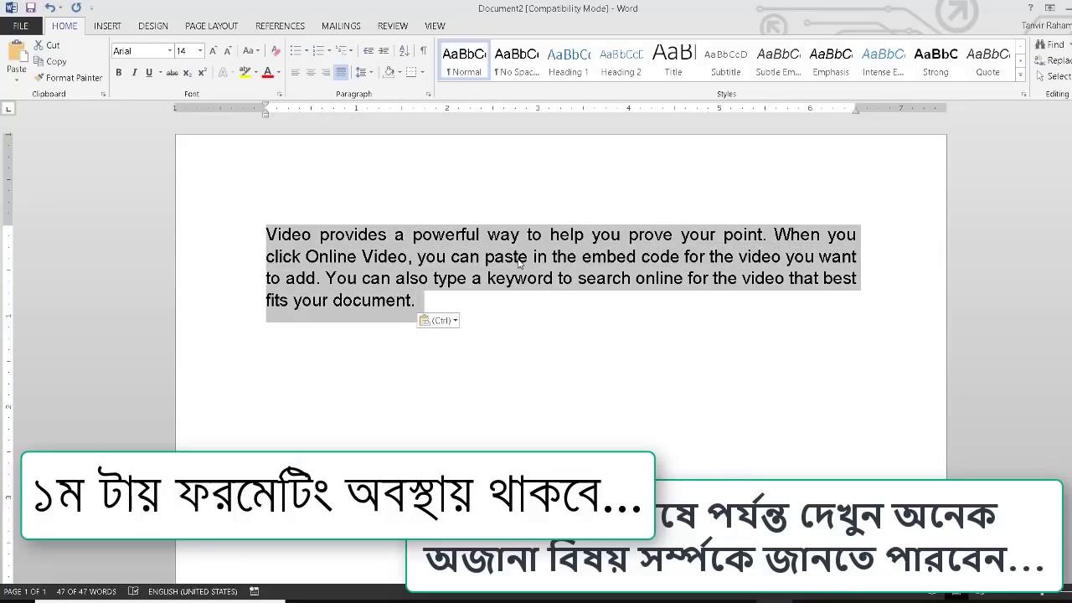
pyautogui.click(465, 301)
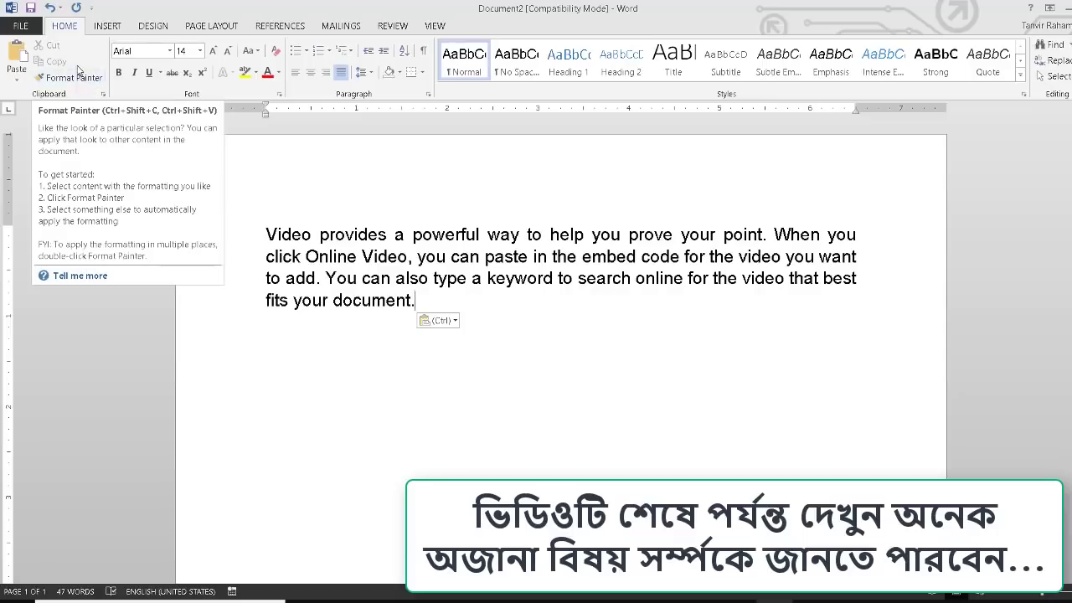
pyautogui.click(75, 78)
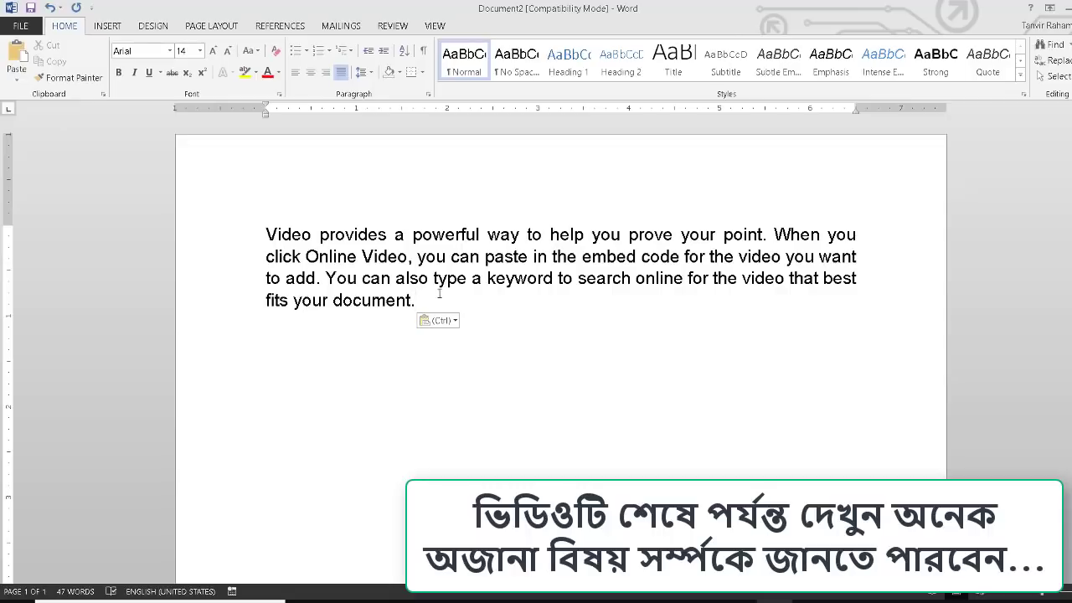
# Step: Make the whole Video paragraph bold, 18 pt, with yellow text highlighting
pyautogui.moveTo(438, 293); pyautogui.dragTo(265, 233)
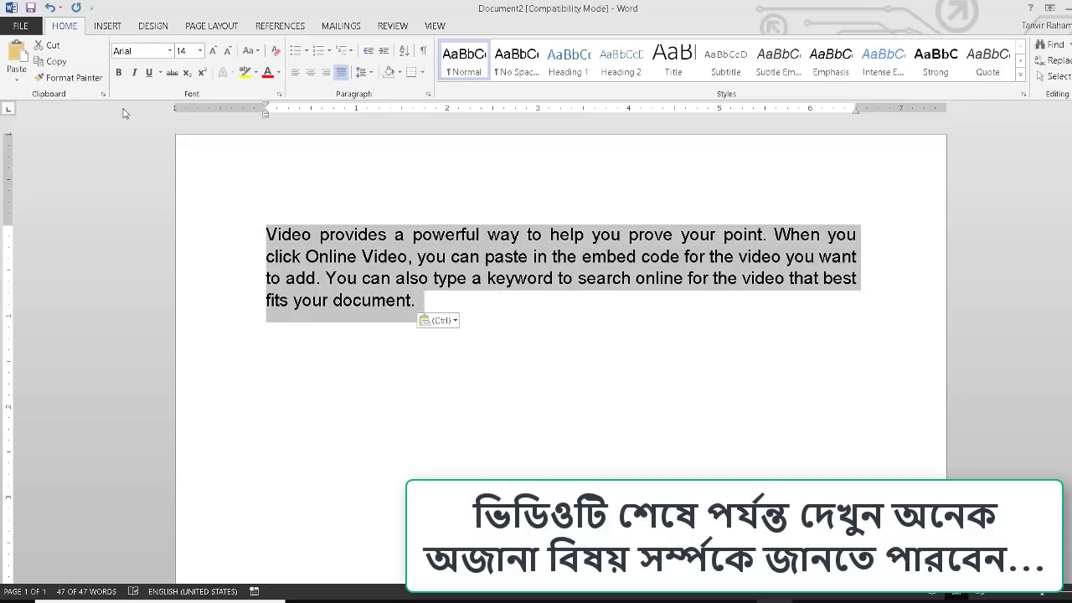
pyautogui.click(119, 73)
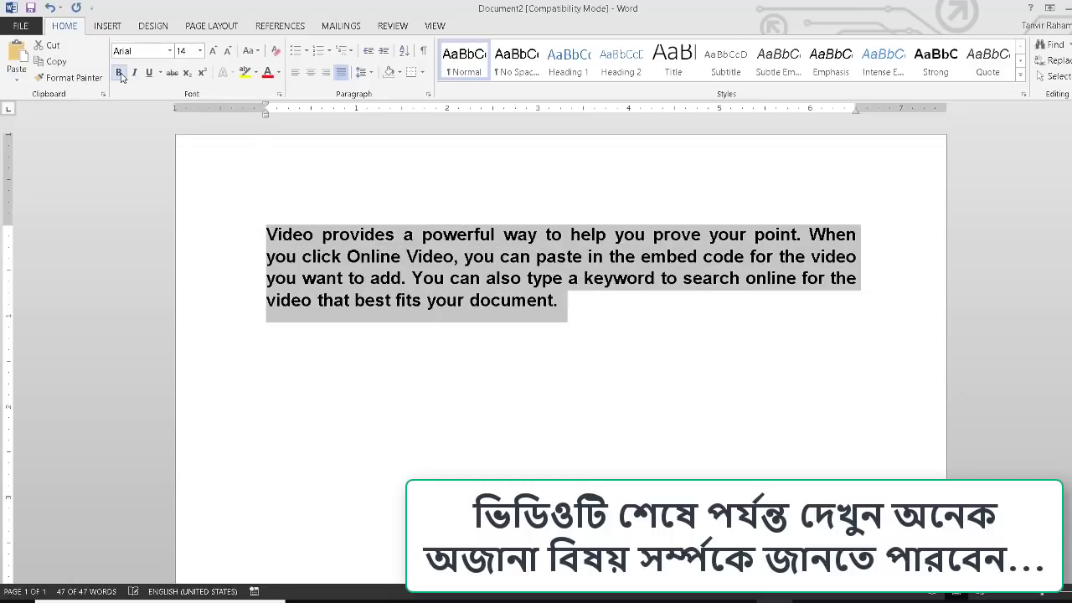
pyautogui.click(200, 51)
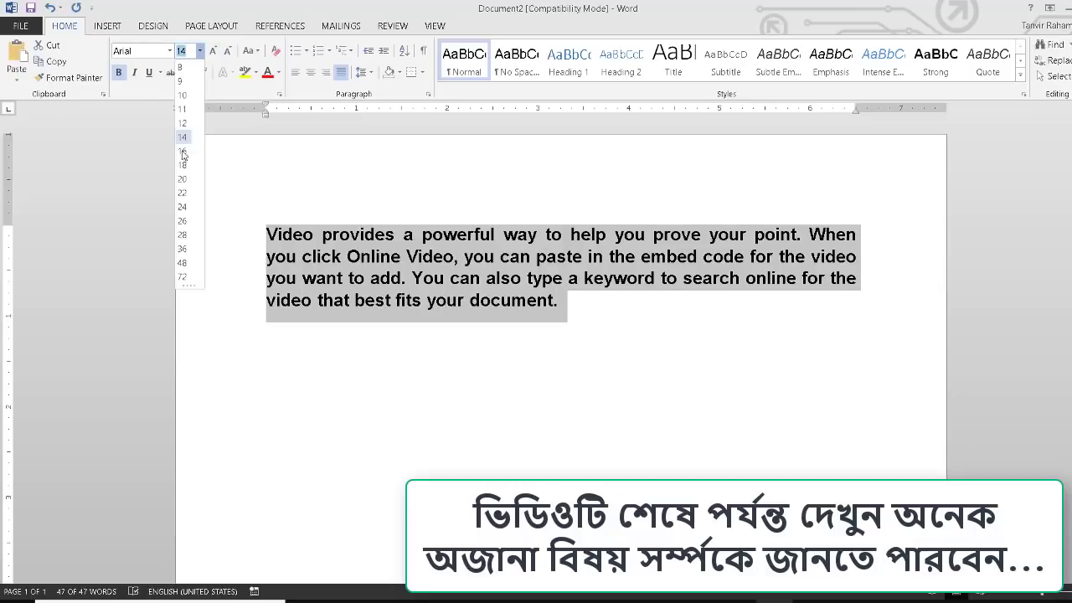
pyautogui.click(183, 164)
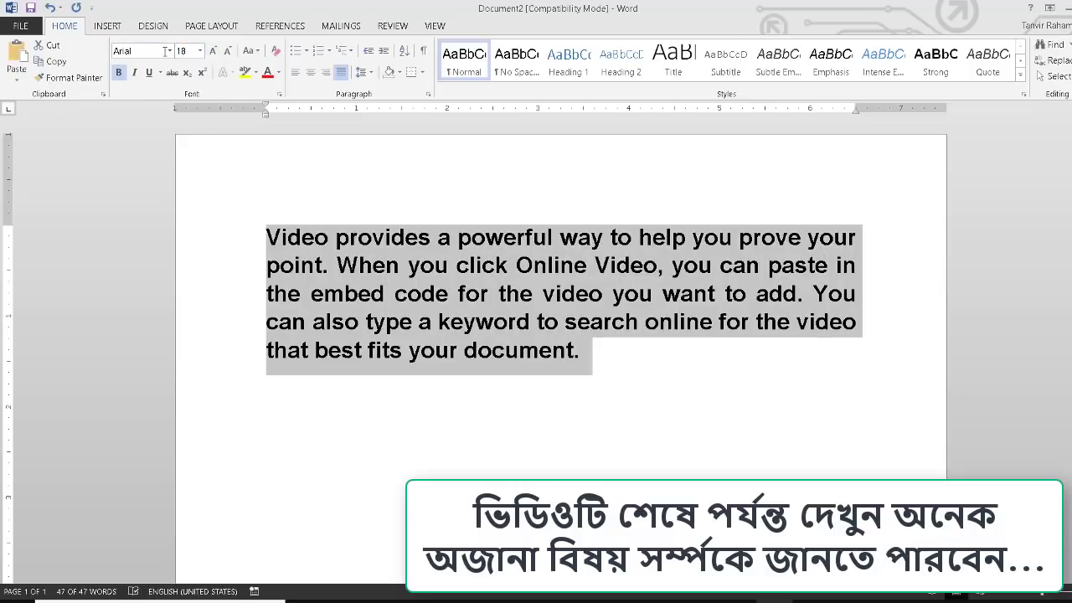
pyautogui.click(244, 72)
pyautogui.click(611, 355)
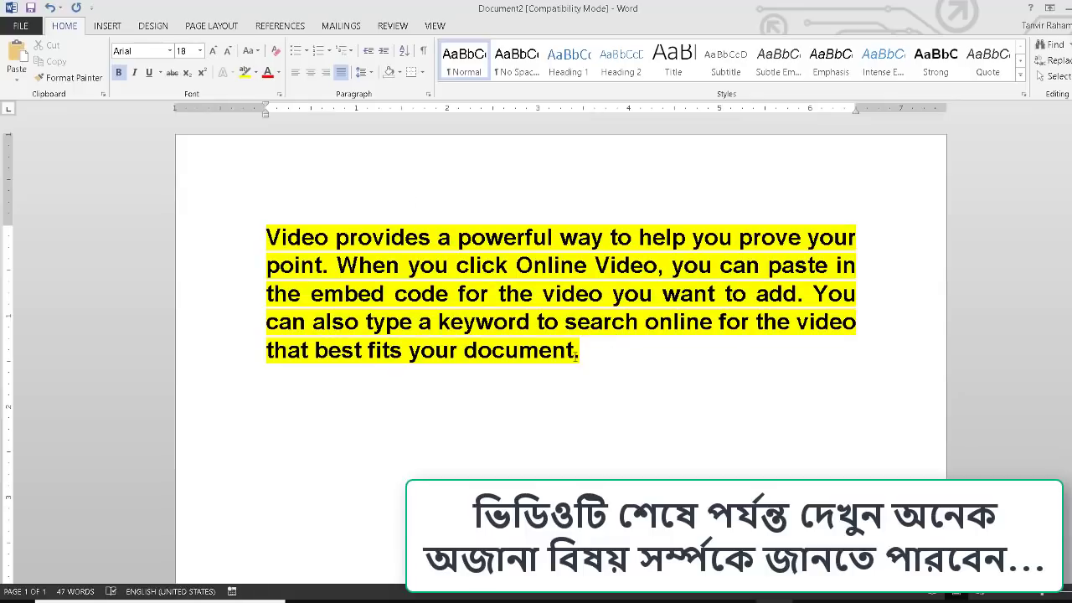
pyautogui.moveTo(577, 352); pyautogui.dragTo(266, 237)
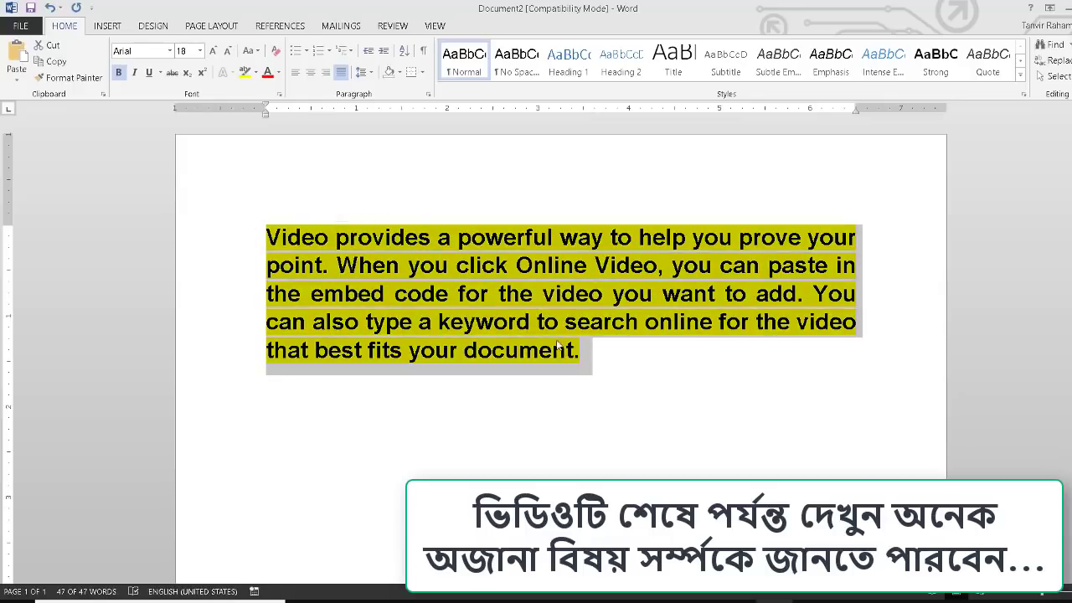
pyautogui.moveTo(585, 352); pyautogui.dragTo(268, 227)
pyautogui.click(403, 350)
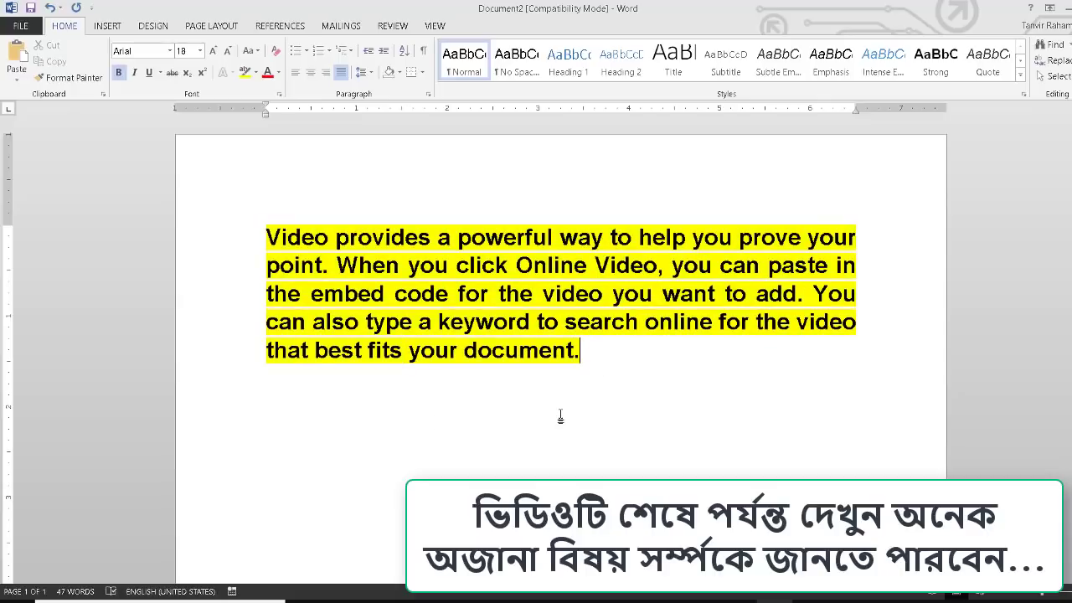
pyautogui.press('Return')
pyautogui.write('=rand')
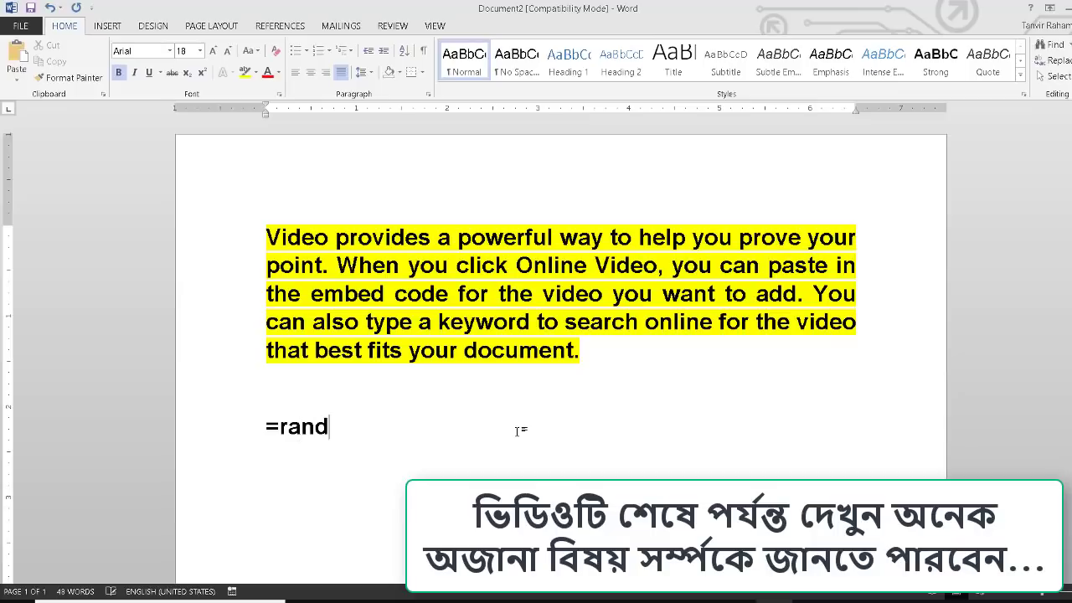
pyautogui.write('()')
pyautogui.press('Return')
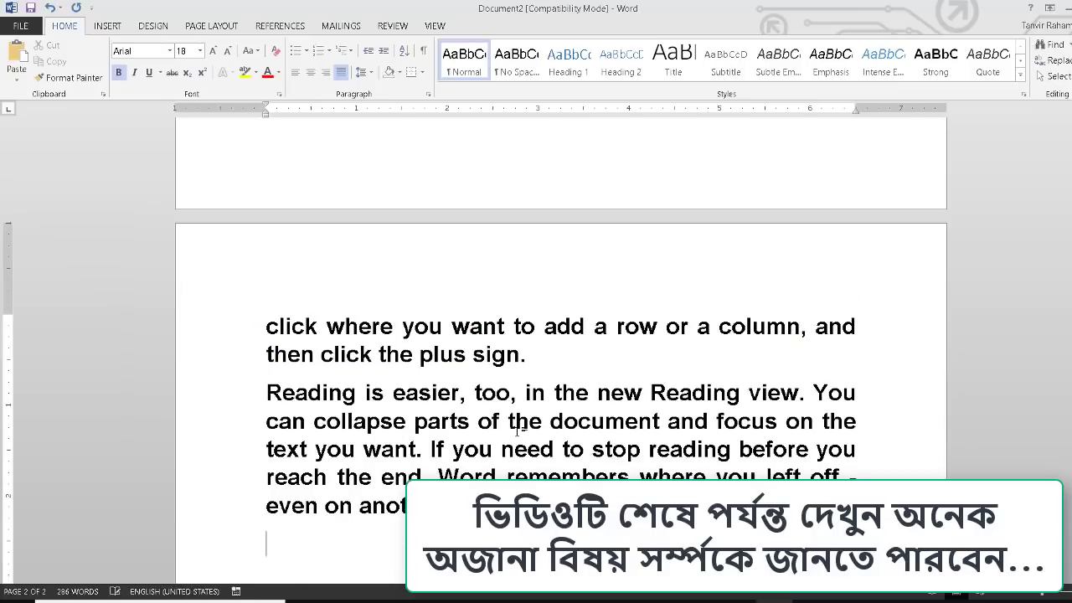
pyautogui.scroll(10, 397, 471)
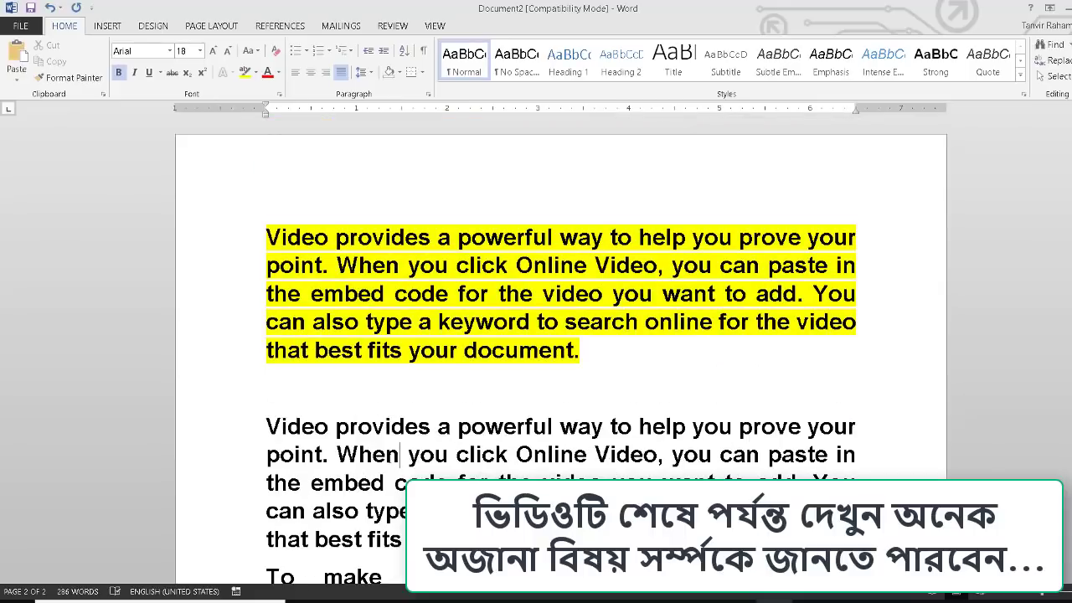
pyautogui.scroll(-1, 296, 381)
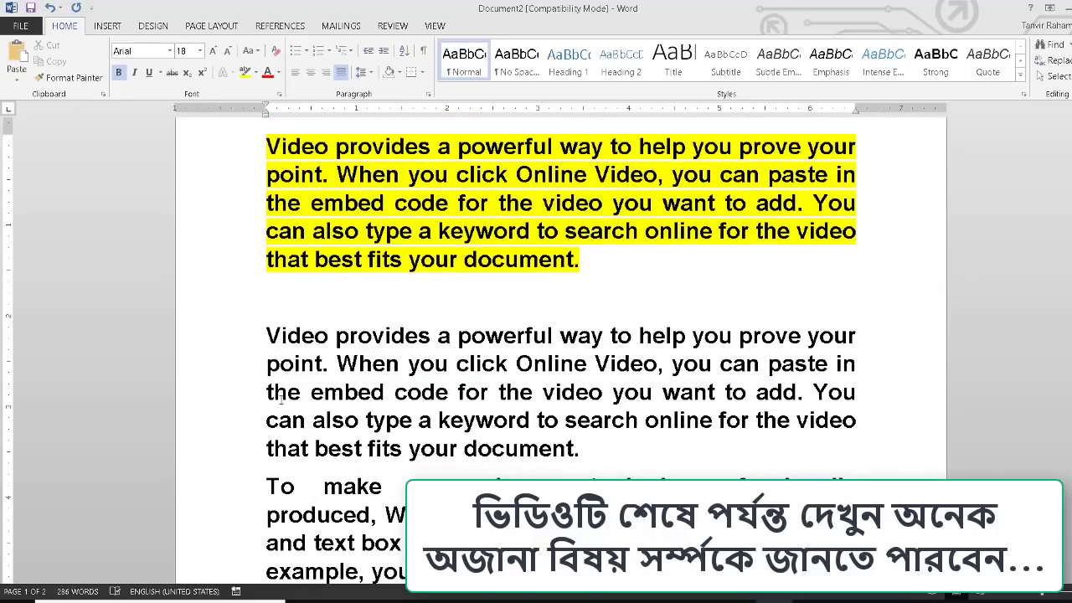
pyautogui.scroll(1, 399, 456)
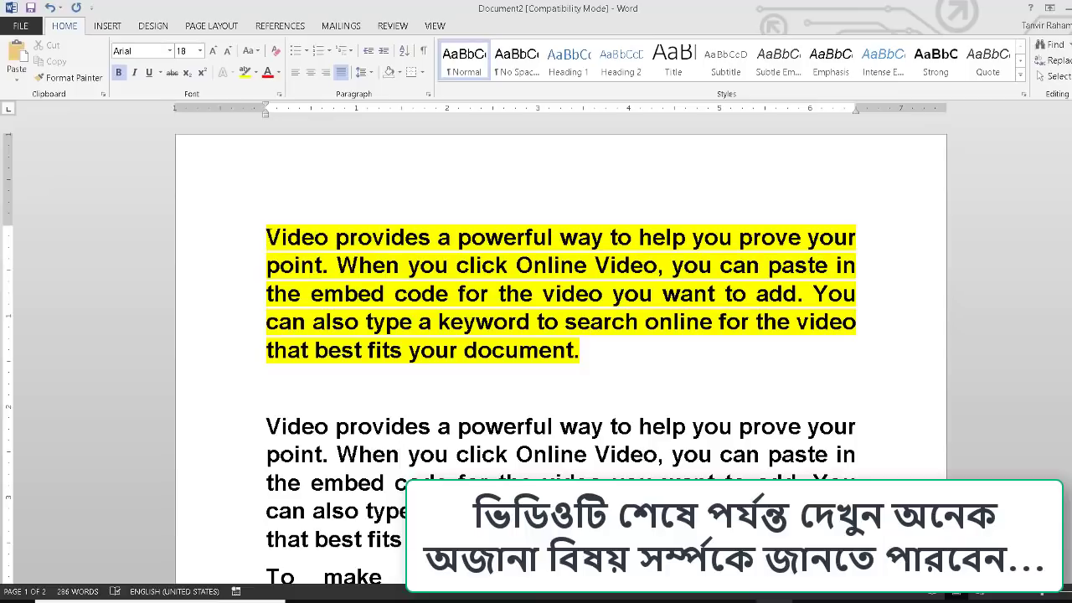
pyautogui.moveTo(266, 237); pyautogui.dragTo(607, 351)
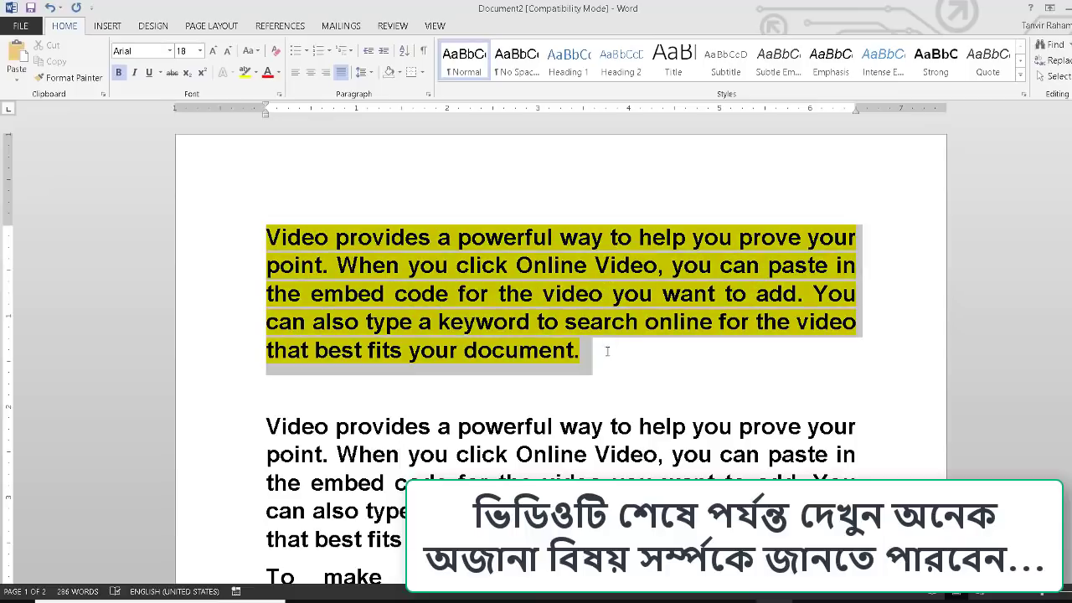
pyautogui.click(450, 268)
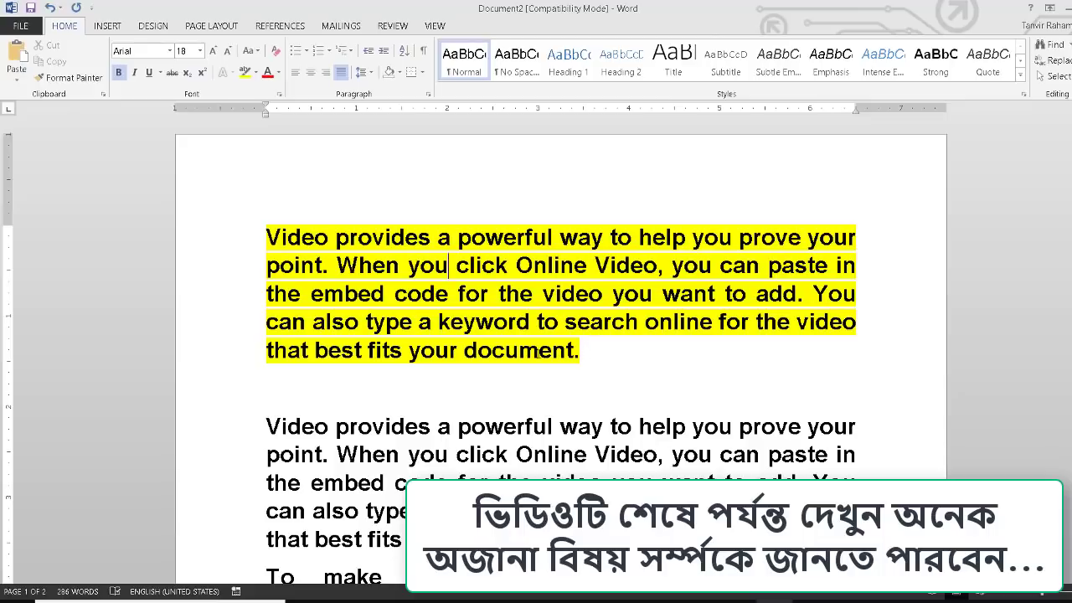
pyautogui.moveTo(539, 351); pyautogui.dragTo(266, 237)
pyautogui.scroll(-2, 401, 474)
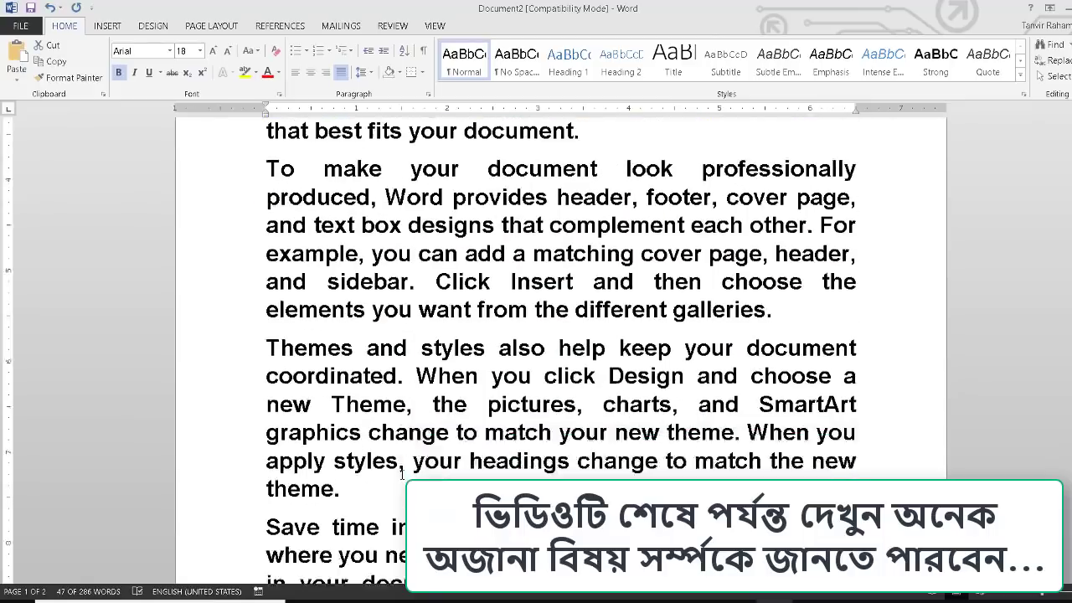
pyautogui.scroll(-3, 401, 474)
pyautogui.scroll(5, 407, 373)
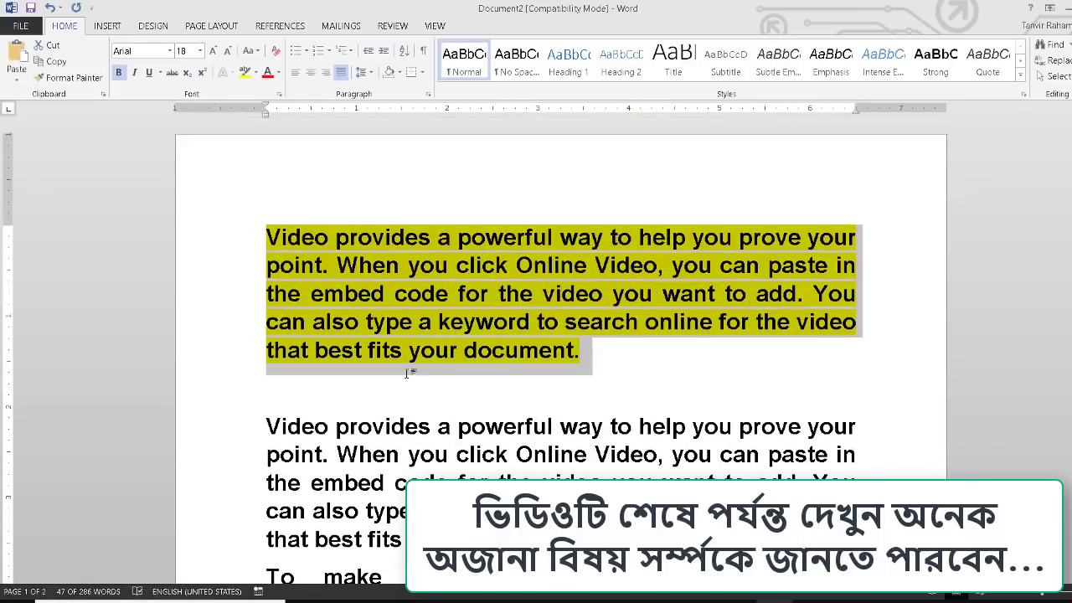
# Step: Copy the Video paragraph's highlight onto the 'To make your document look professionally' line
pyautogui.click(419, 323)
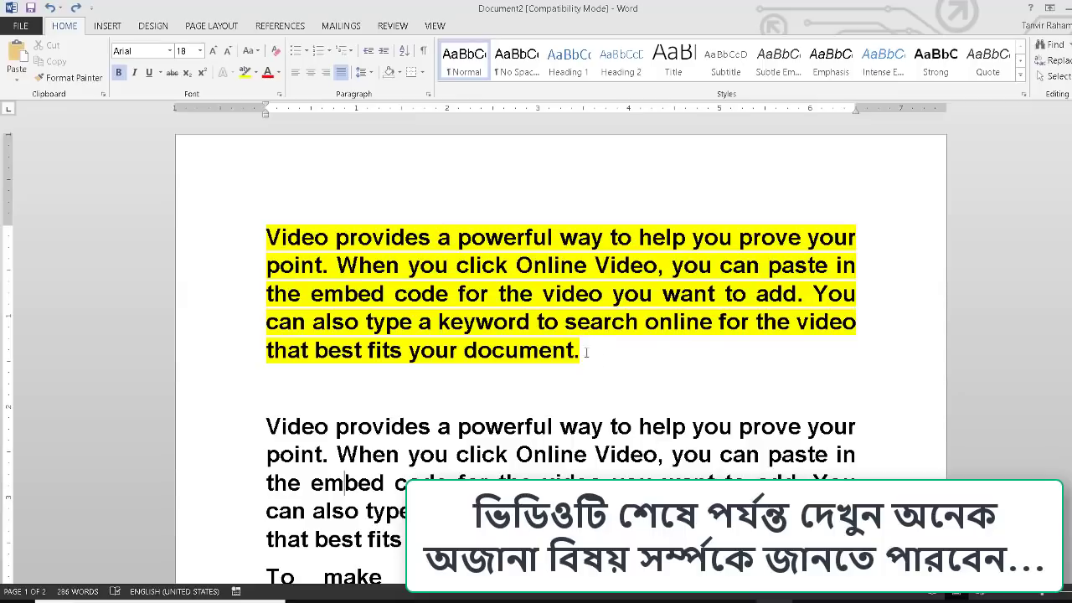
pyautogui.moveTo(596, 353); pyautogui.dragTo(260, 228)
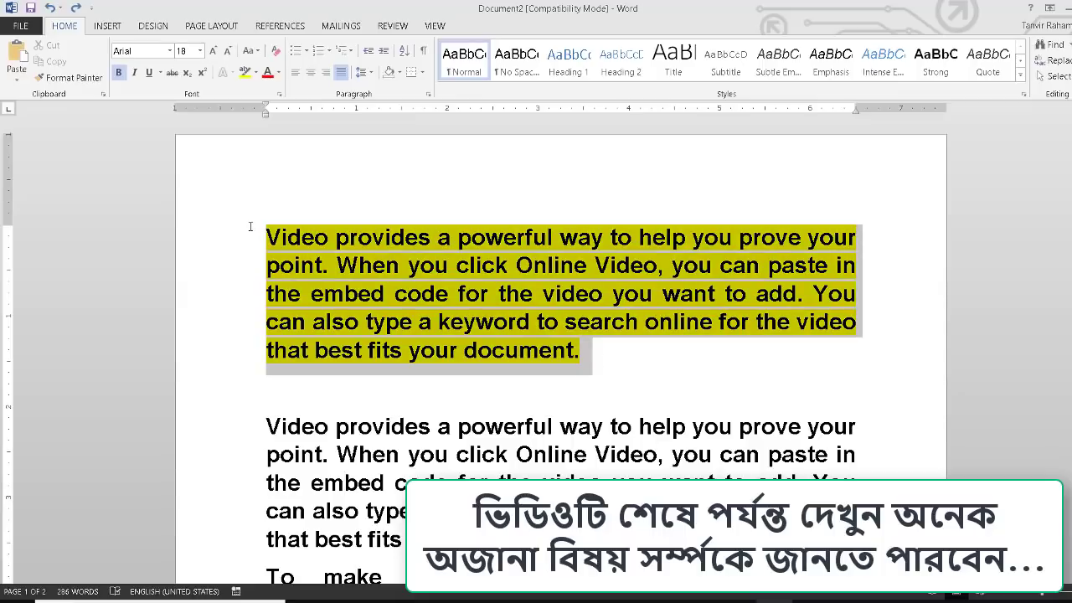
pyautogui.click(77, 77)
pyautogui.scroll(-3, 604, 366)
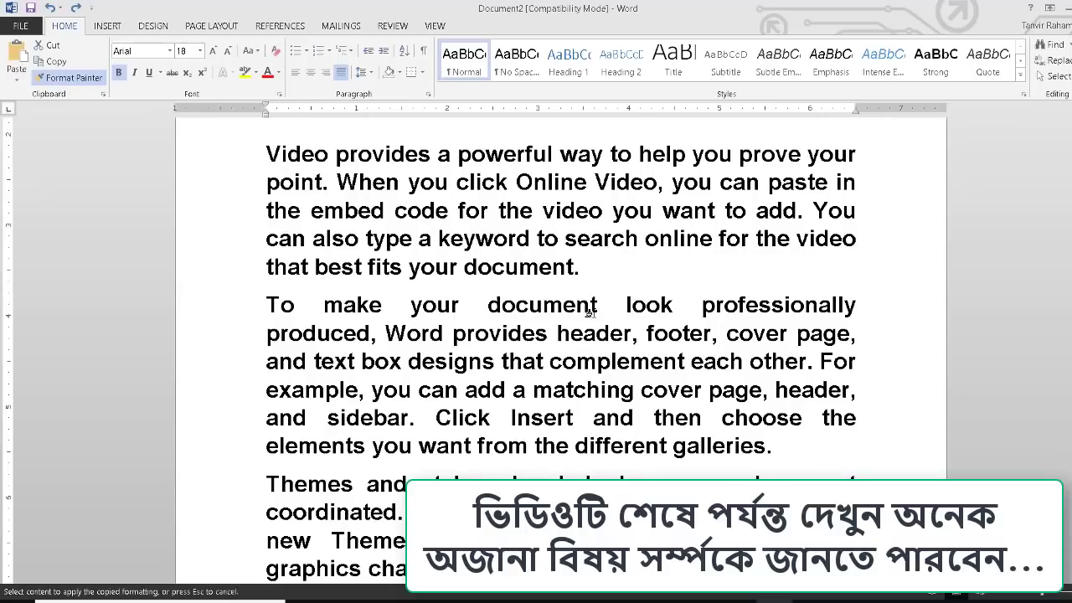
pyautogui.scroll(1, 503, 301)
pyautogui.scroll(5, 514, 305)
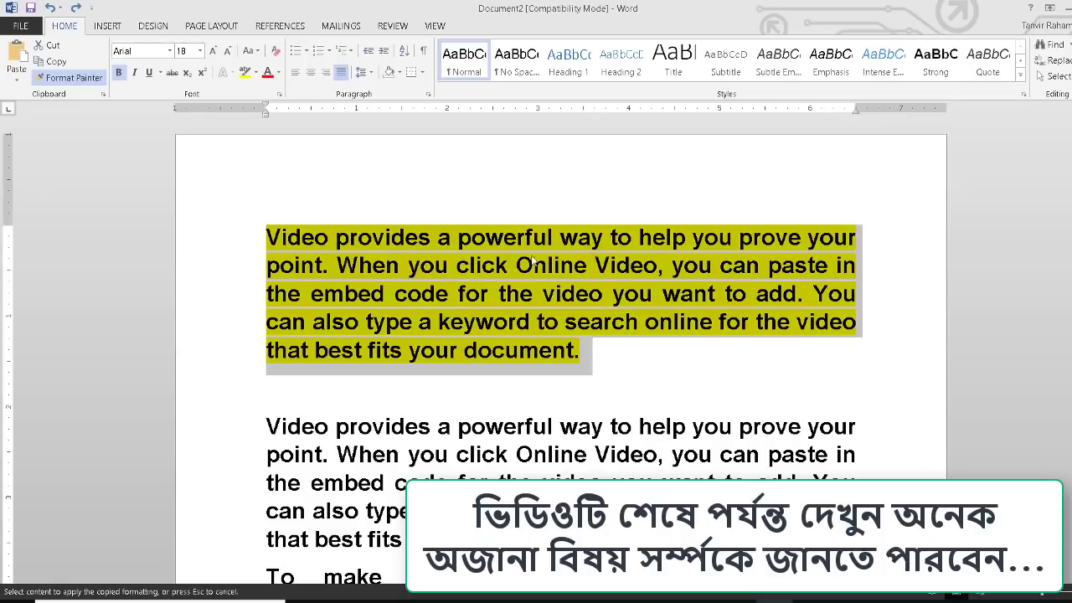
pyautogui.scroll(-6, 503, 269)
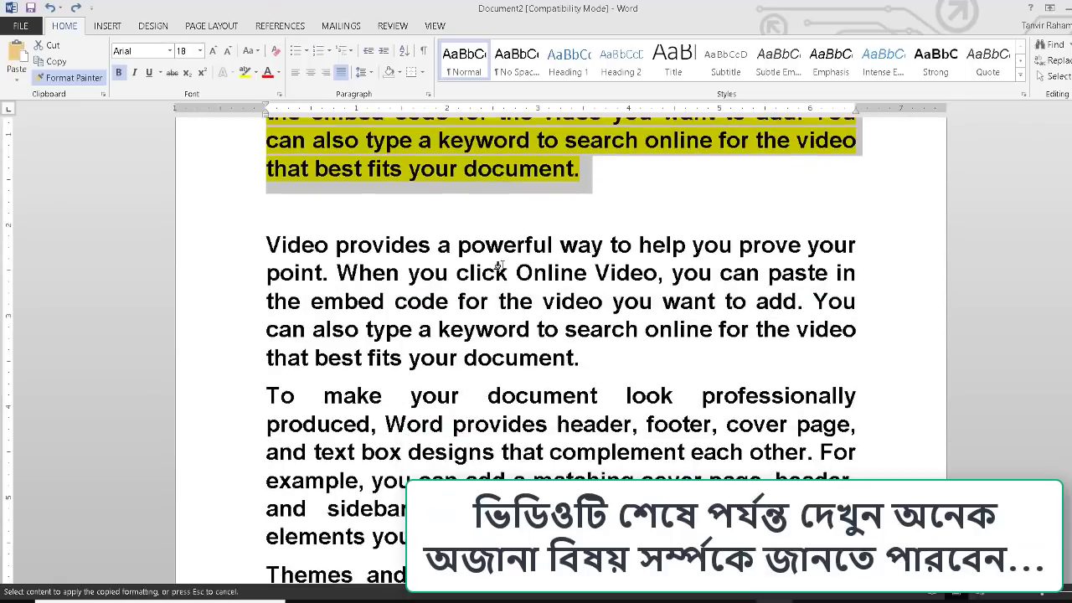
pyautogui.moveTo(295, 307)
pyautogui.mouseDown()
pyautogui.moveTo(630, 328)
pyautogui.moveTo(858, 306)
pyautogui.mouseUp()
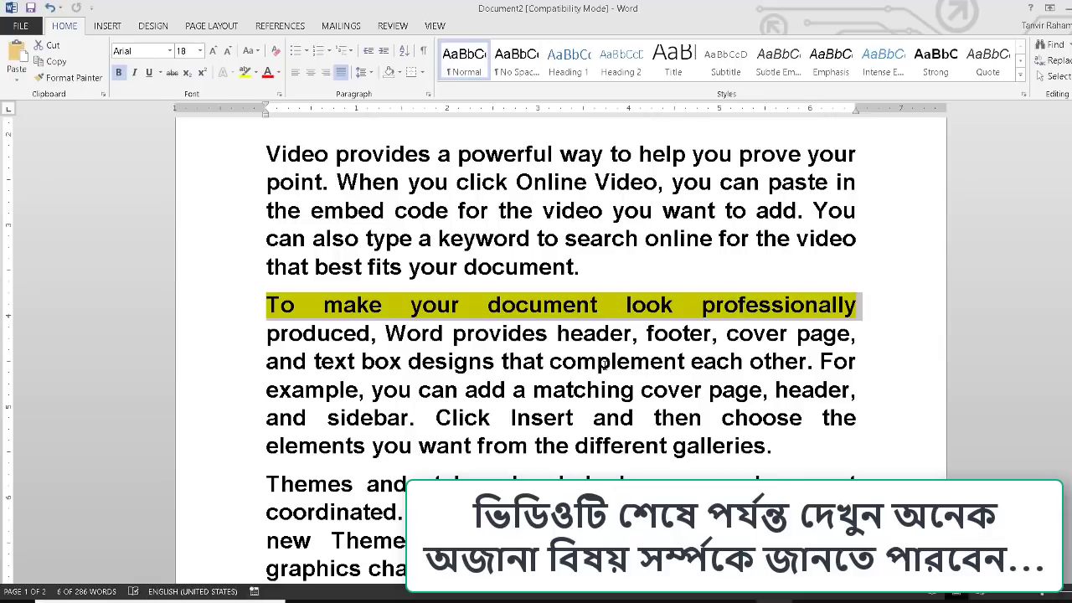
pyautogui.scroll(3, 473, 358)
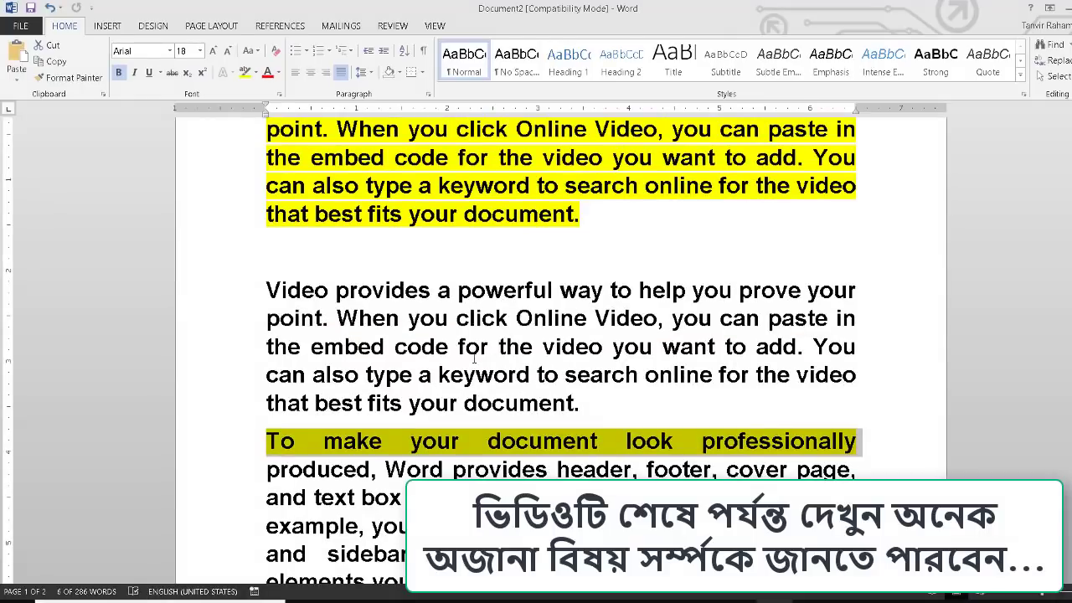
pyautogui.click(480, 348)
# Step: Copy the Video paragraph's highlight onto the Themes and styles and Reading paragraphs
pyautogui.scroll(3, 546, 431)
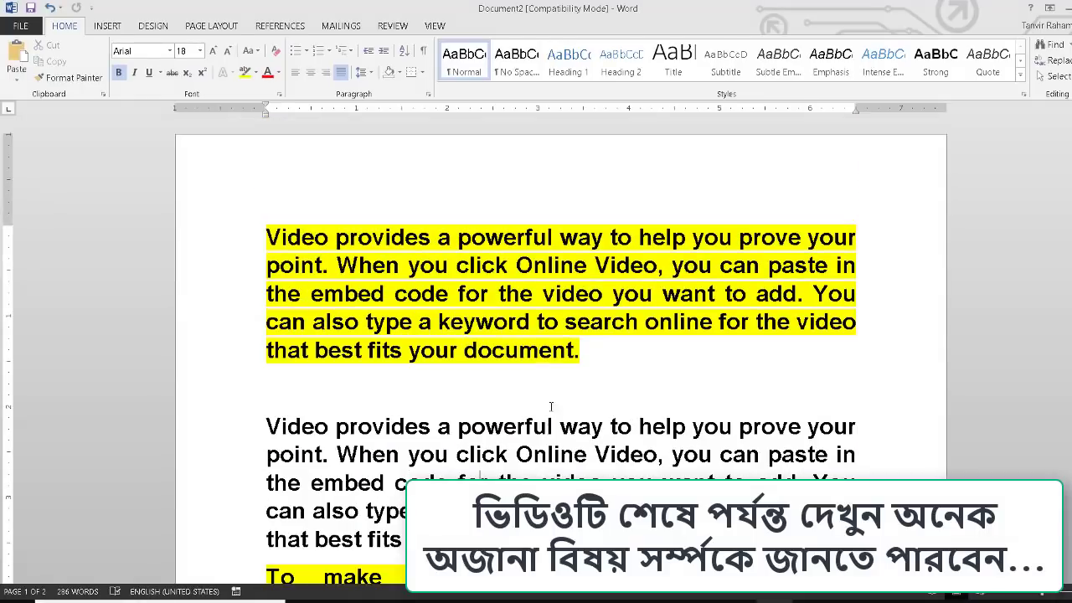
pyautogui.tripleClick(595, 344)
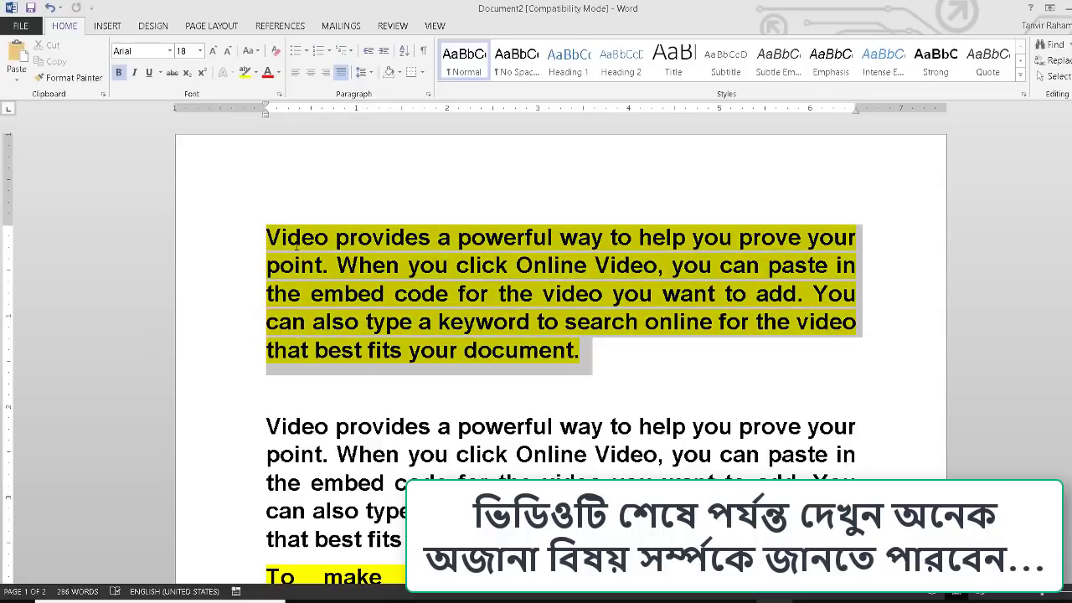
pyautogui.click(72, 79)
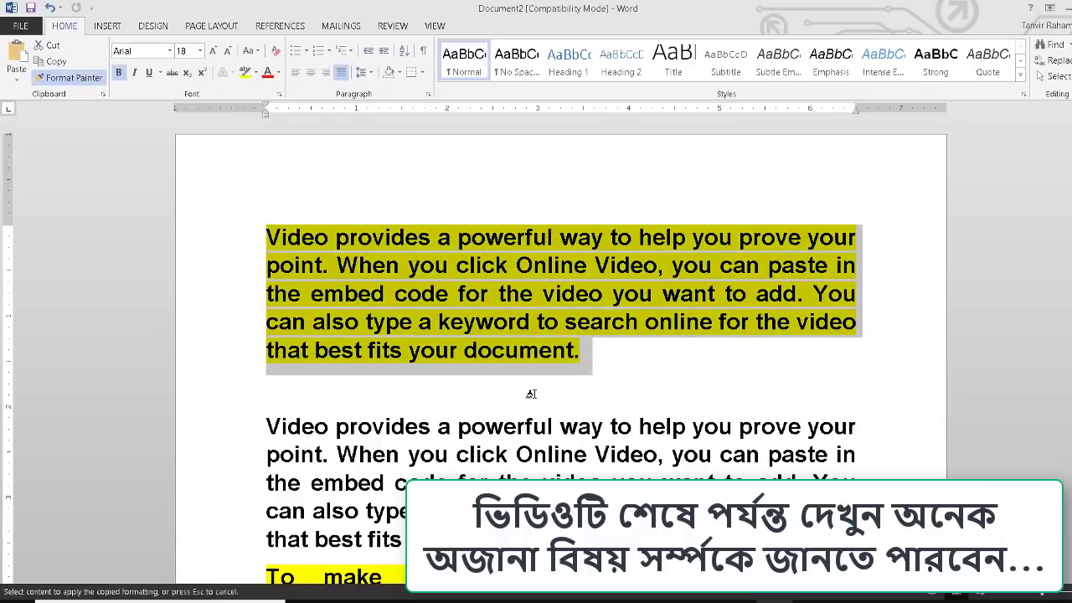
pyautogui.scroll(-4, 527, 395)
pyautogui.scroll(-6, 528, 394)
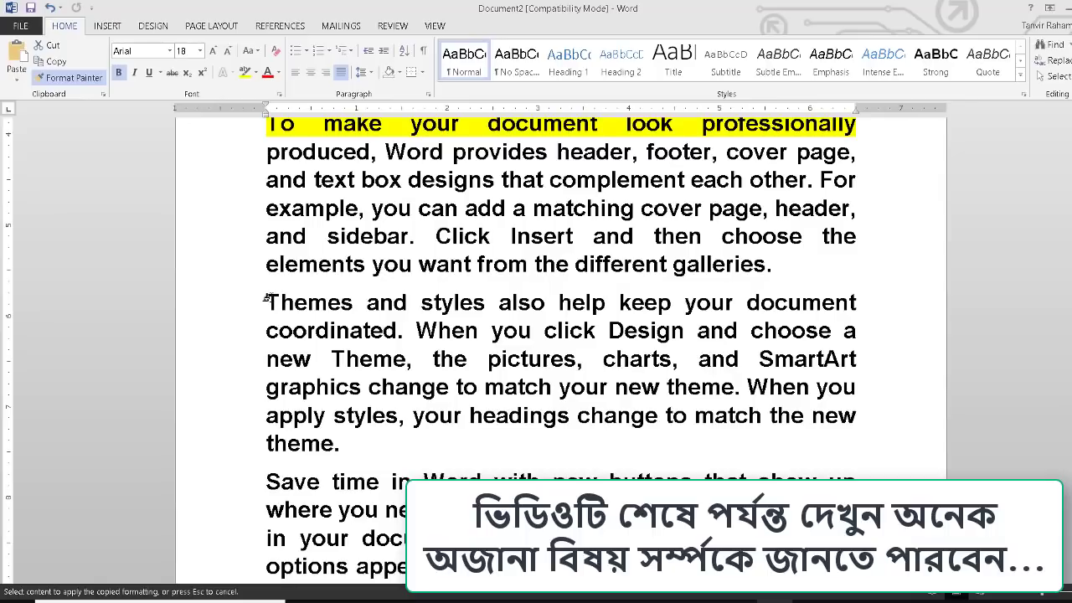
pyautogui.moveTo(265, 298)
pyautogui.mouseDown()
pyautogui.moveTo(333, 439)
pyautogui.moveTo(478, 452)
pyautogui.mouseUp()
pyautogui.scroll(-9, 478, 452)
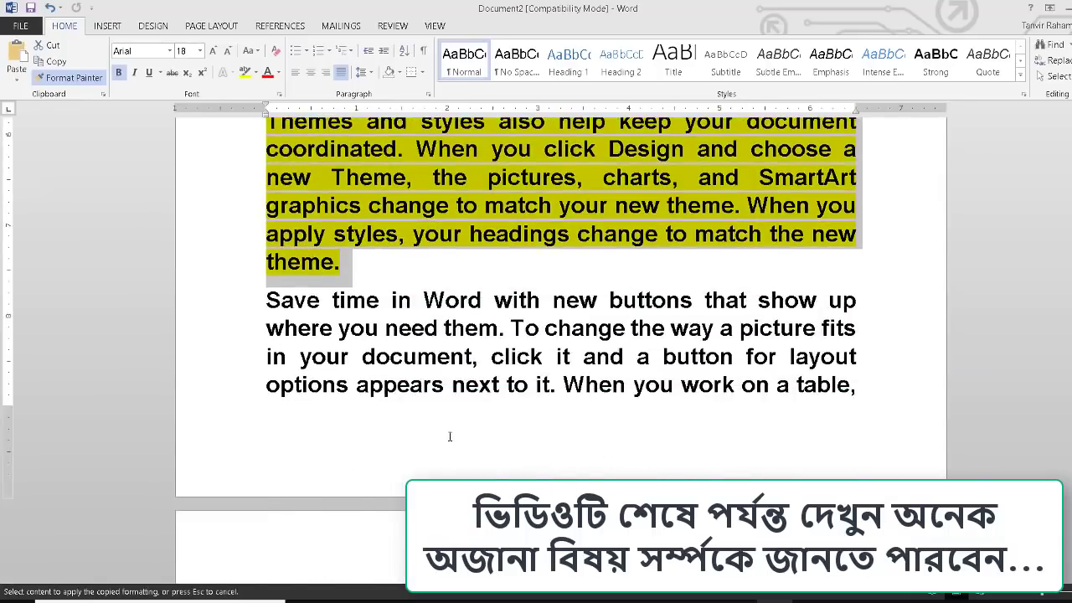
pyautogui.moveTo(271, 387)
pyautogui.mouseDown()
pyautogui.moveTo(340, 462)
pyautogui.moveTo(502, 569)
pyautogui.moveTo(527, 567)
pyautogui.mouseUp()
pyautogui.scroll(-6, 483, 447)
pyautogui.scroll(13, 483, 447)
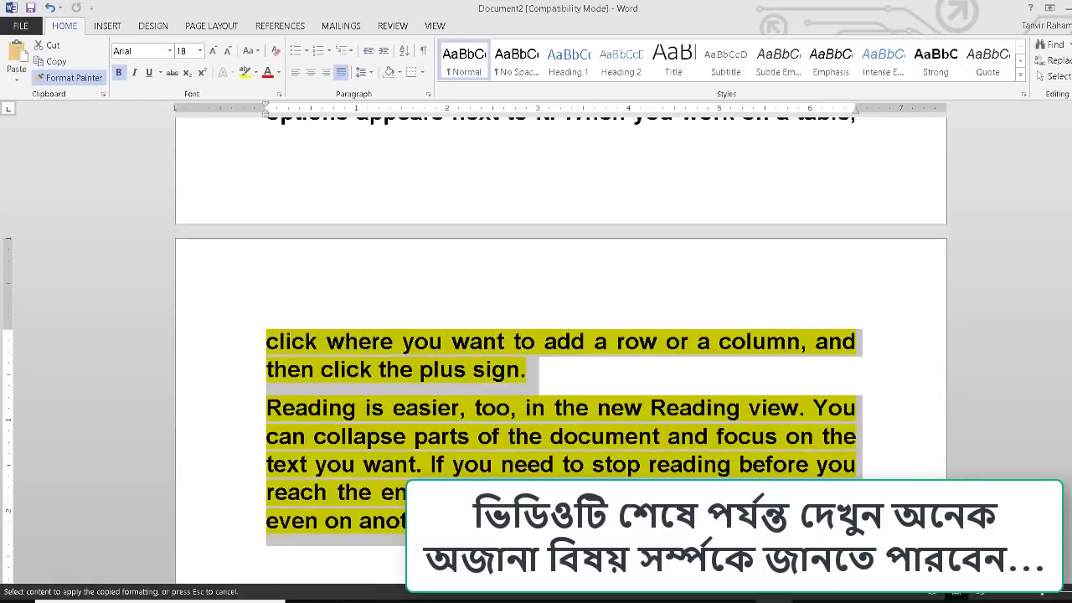
pyautogui.scroll(8, 483, 447)
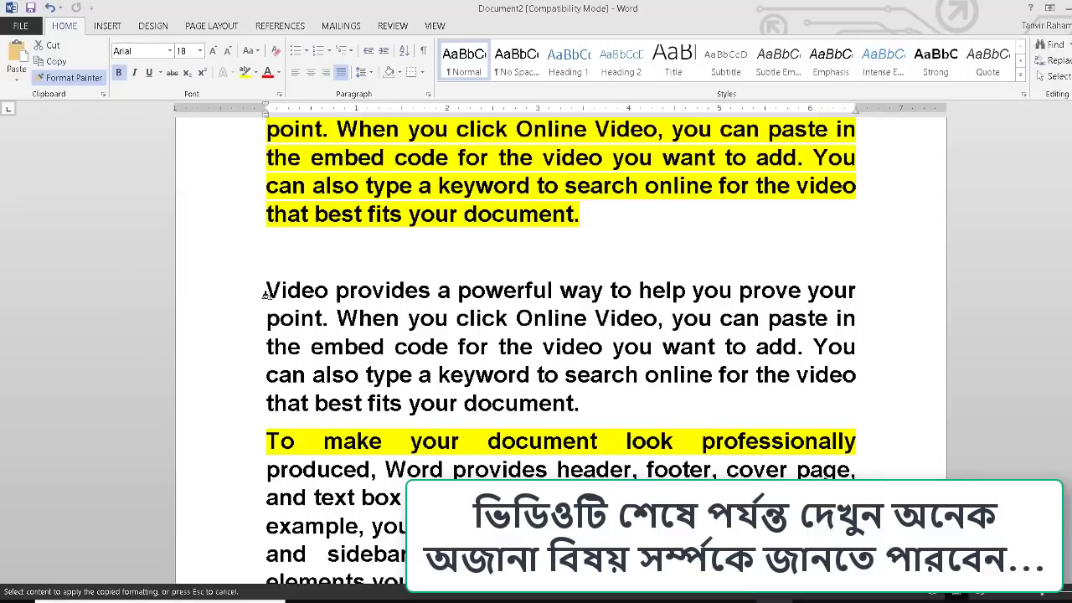
pyautogui.scroll(3, 264, 293)
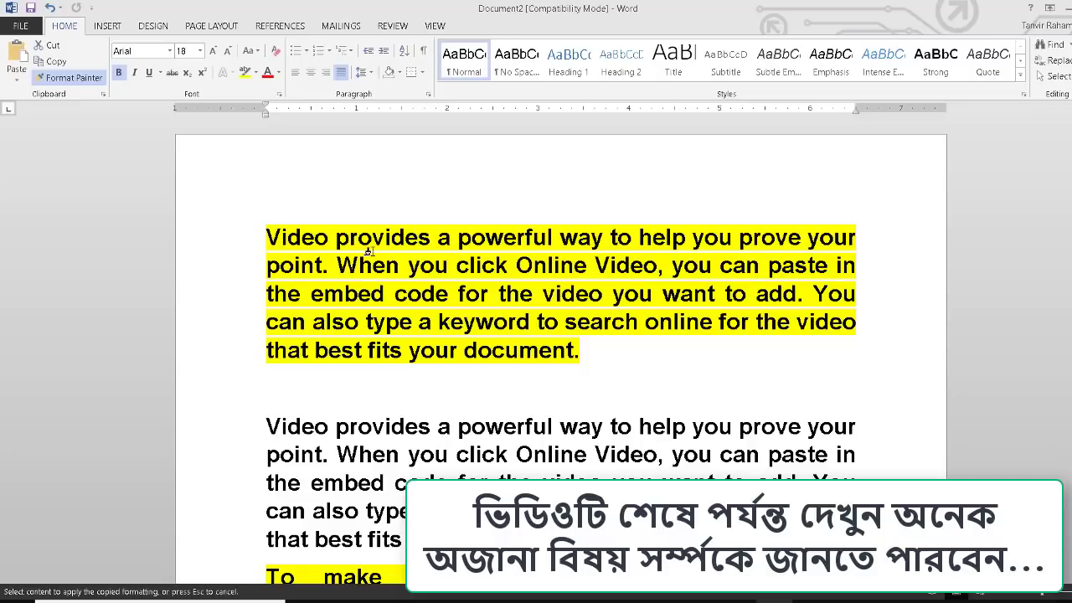
# Step: Browse the font list for the first paragraph and close it without changing the font
pyautogui.moveTo(262, 232)
pyautogui.mouseDown()
pyautogui.moveTo(489, 294)
pyautogui.moveTo(596, 350)
pyautogui.mouseUp()
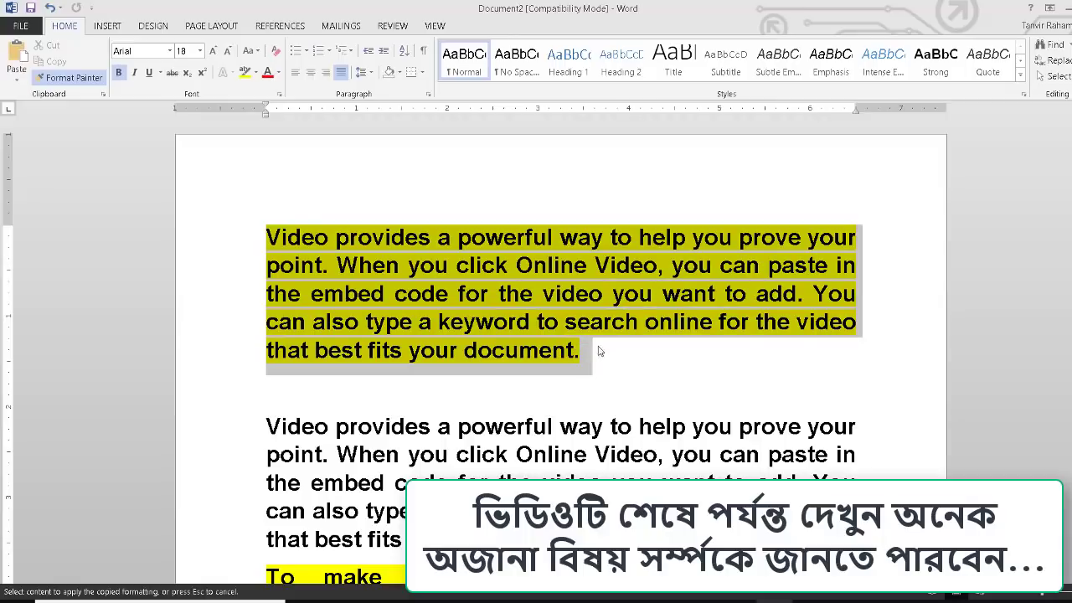
pyautogui.click(147, 52)
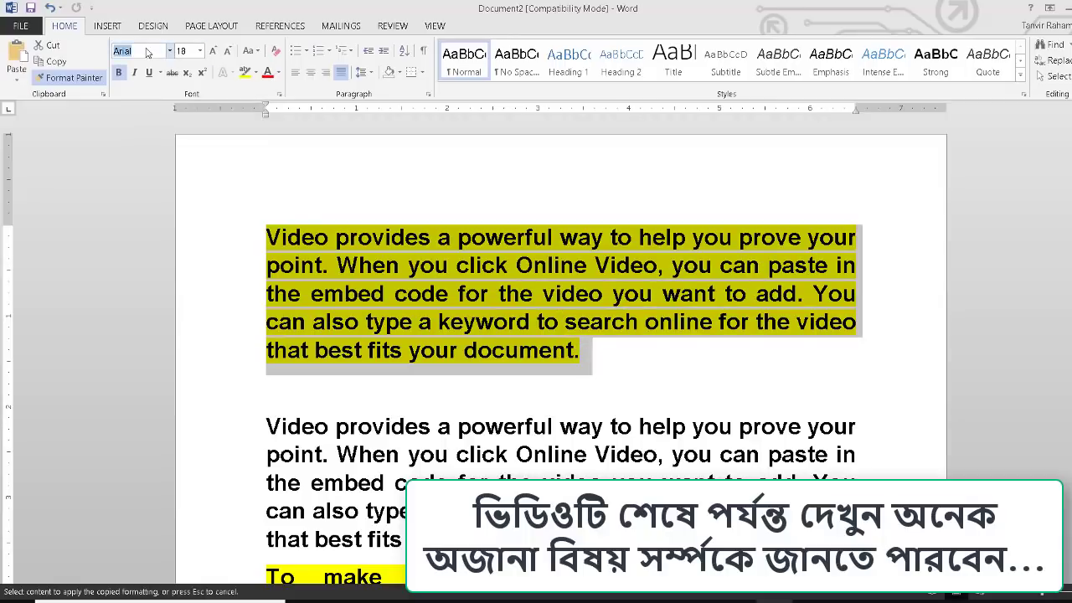
pyautogui.click(170, 51)
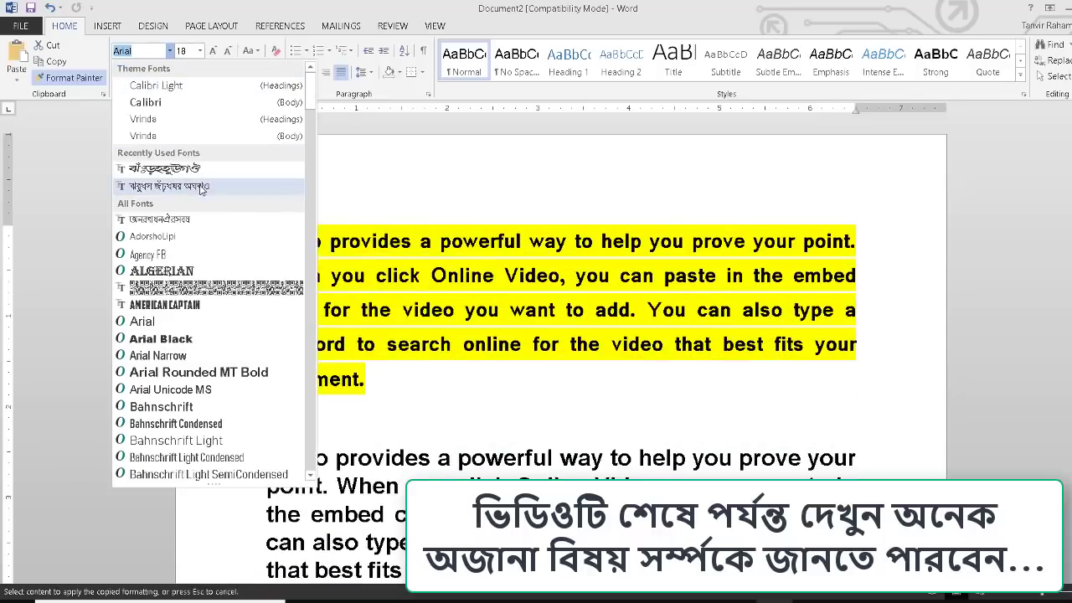
pyautogui.scroll(-15, 199, 188)
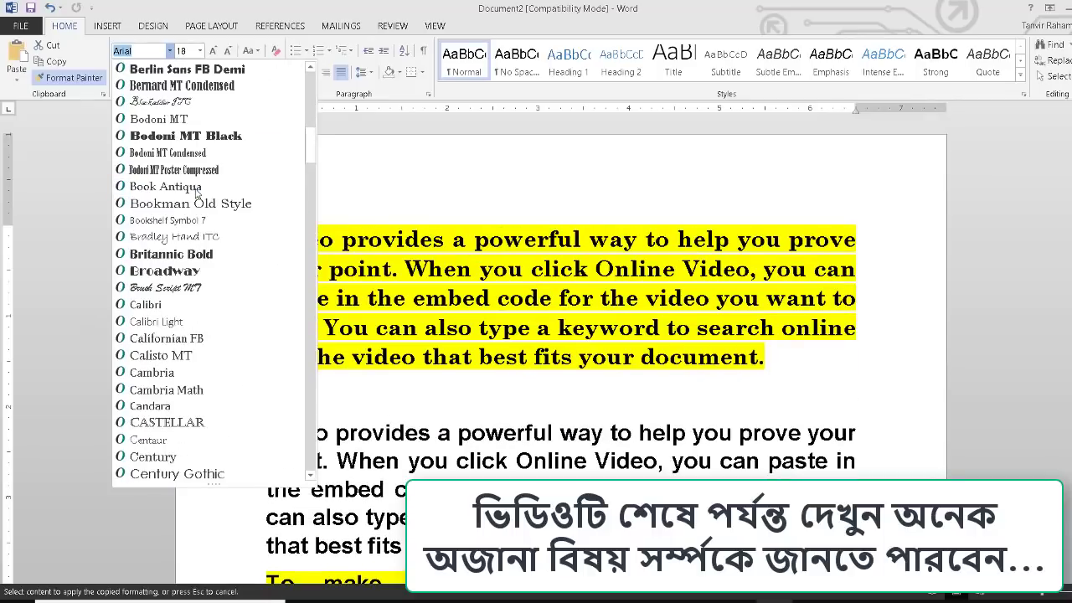
pyautogui.scroll(15, 196, 192)
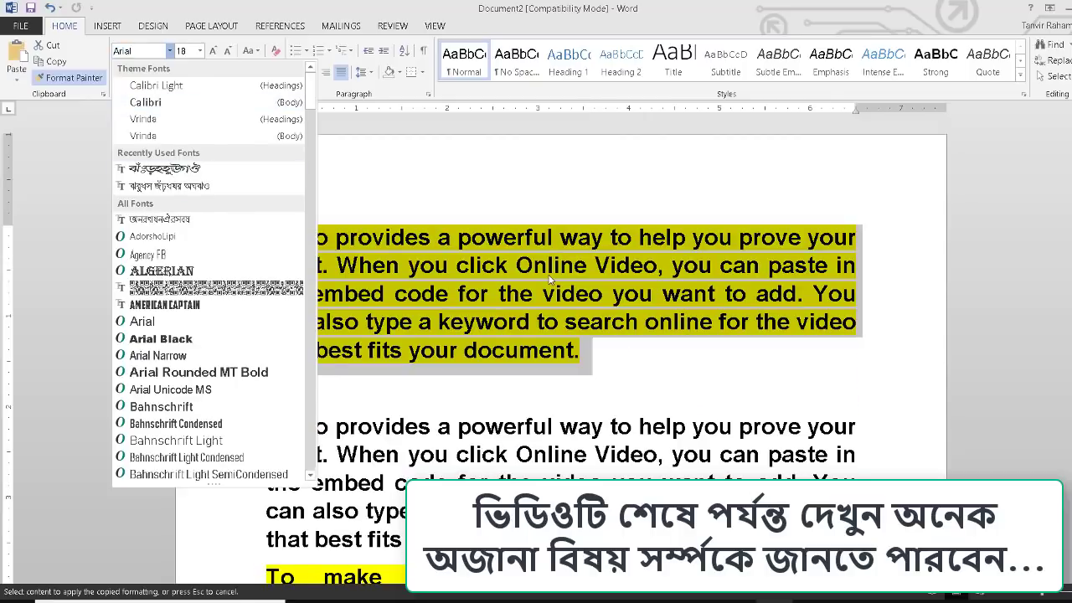
pyautogui.press('Escape')
pyautogui.press('Escape')
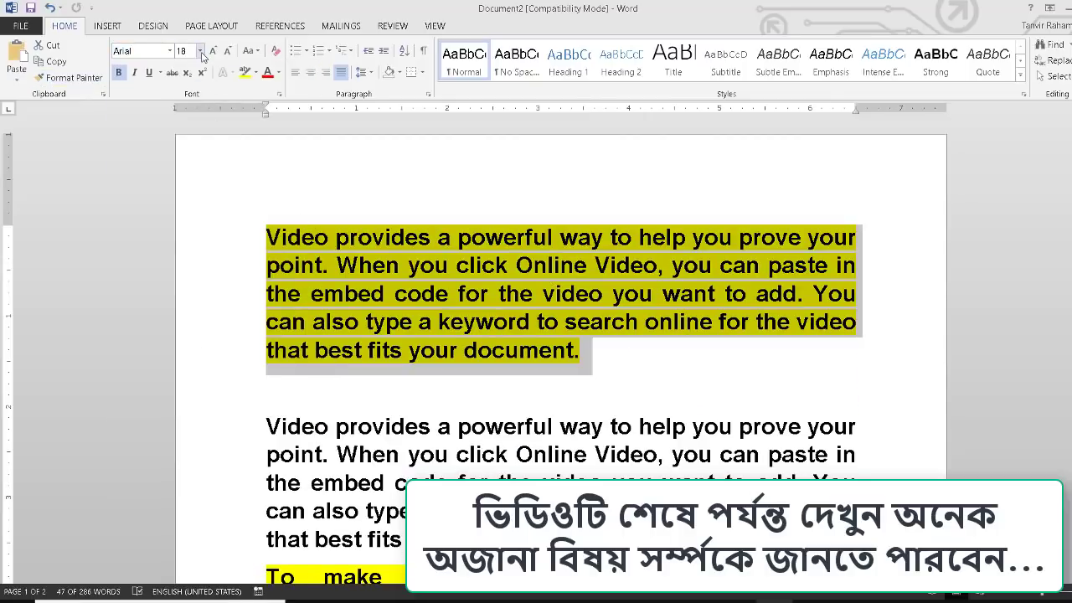
# Step: Change the first paragraph's font size from 18 to 13 pt
pyautogui.moveTo(270, 216); pyautogui.dragTo(686, 380)
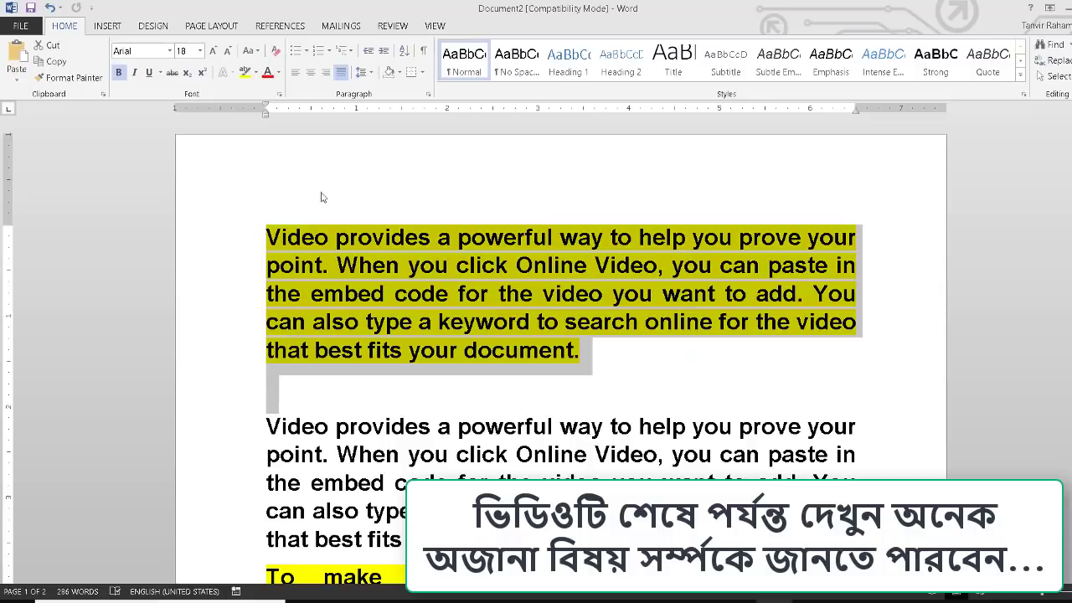
pyautogui.click(199, 51)
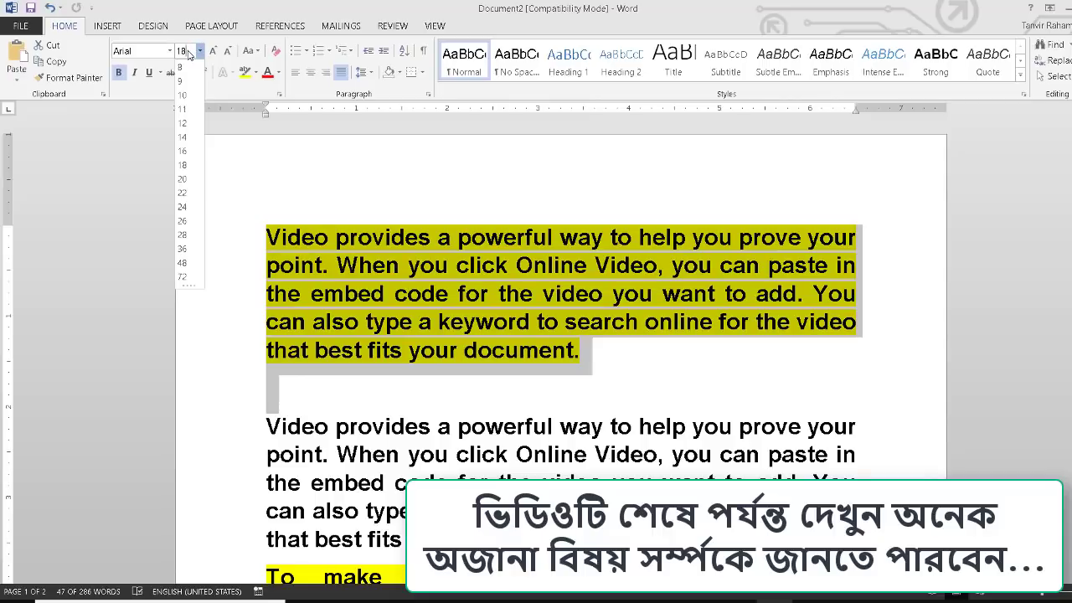
pyautogui.click(180, 53)
pyautogui.write('13')
pyautogui.press('Return')
pyautogui.click(422, 296)
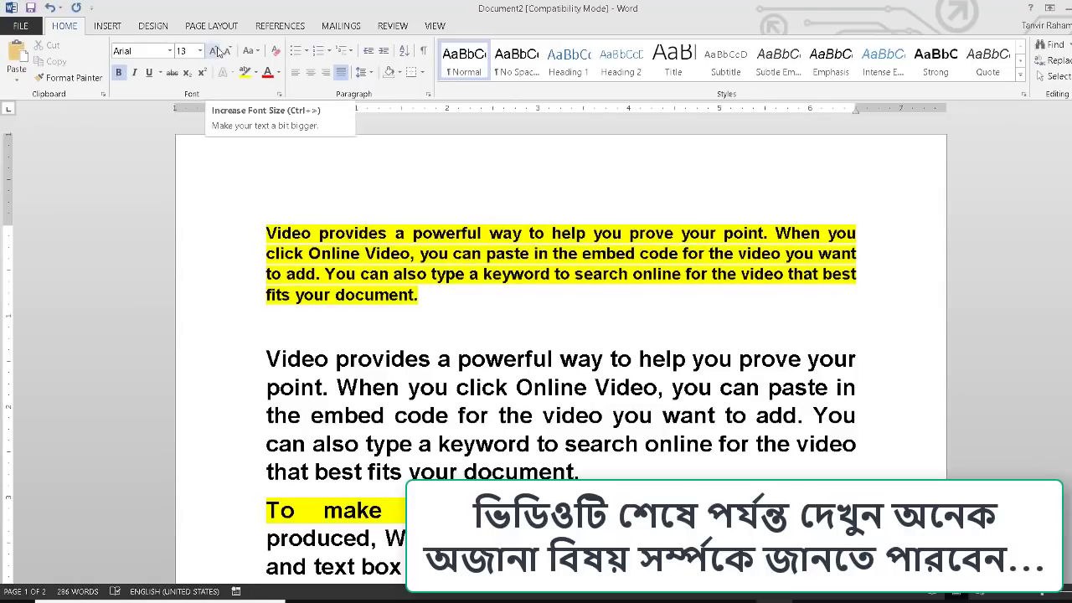
# Step: Use Increase and Decrease Font Size to bring the paragraph to 12 pt
pyautogui.moveTo(426, 294); pyautogui.dragTo(269, 212)
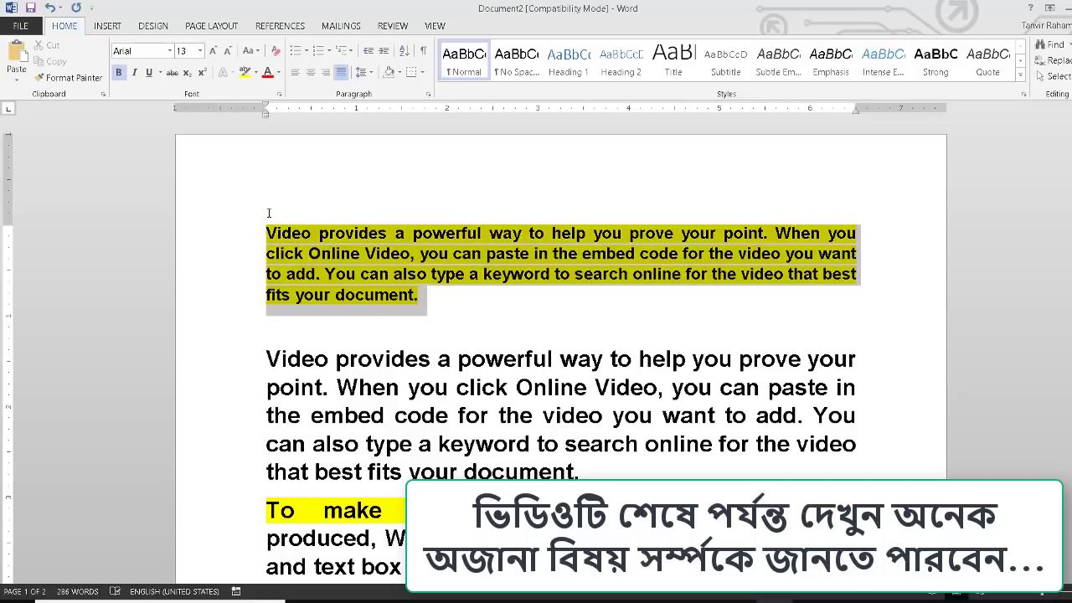
pyautogui.click(216, 52)
pyautogui.click(216, 52)
pyautogui.click(217, 53)
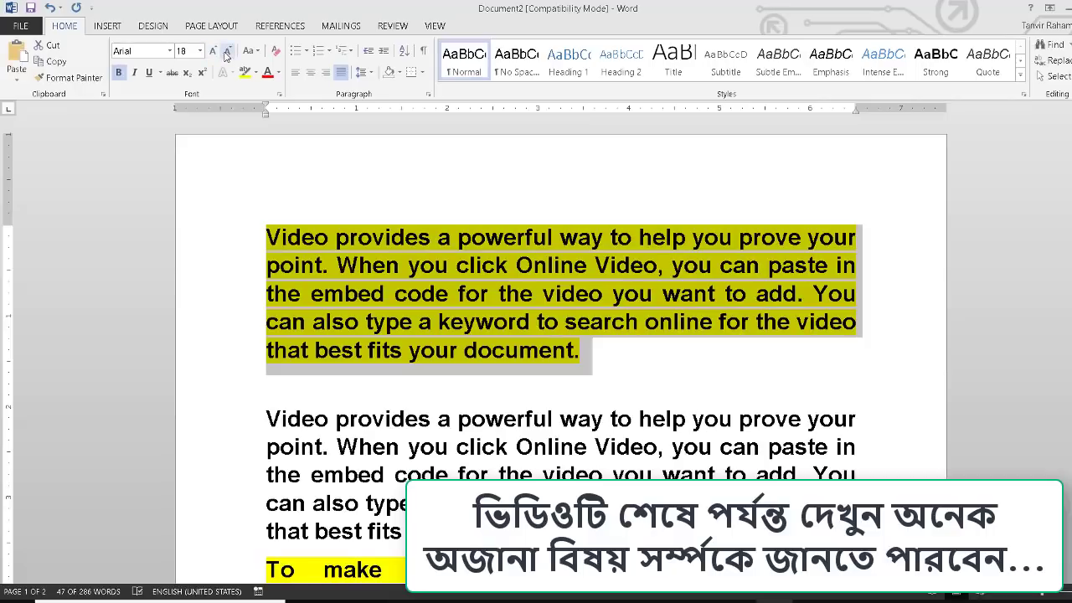
pyautogui.click(226, 53)
pyautogui.click(226, 52)
pyautogui.click(226, 52)
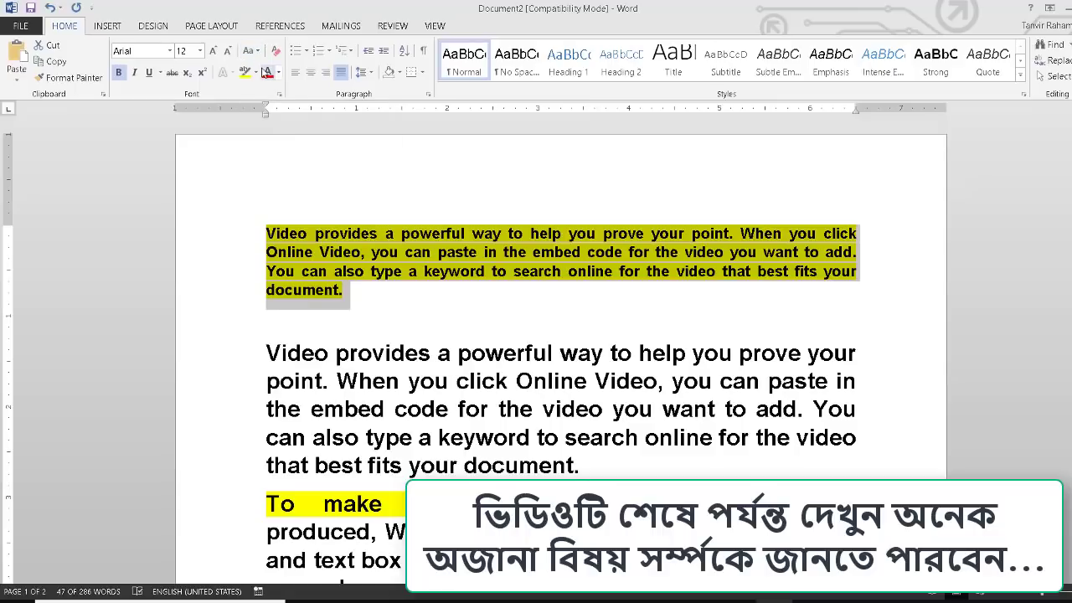
pyautogui.click(387, 253)
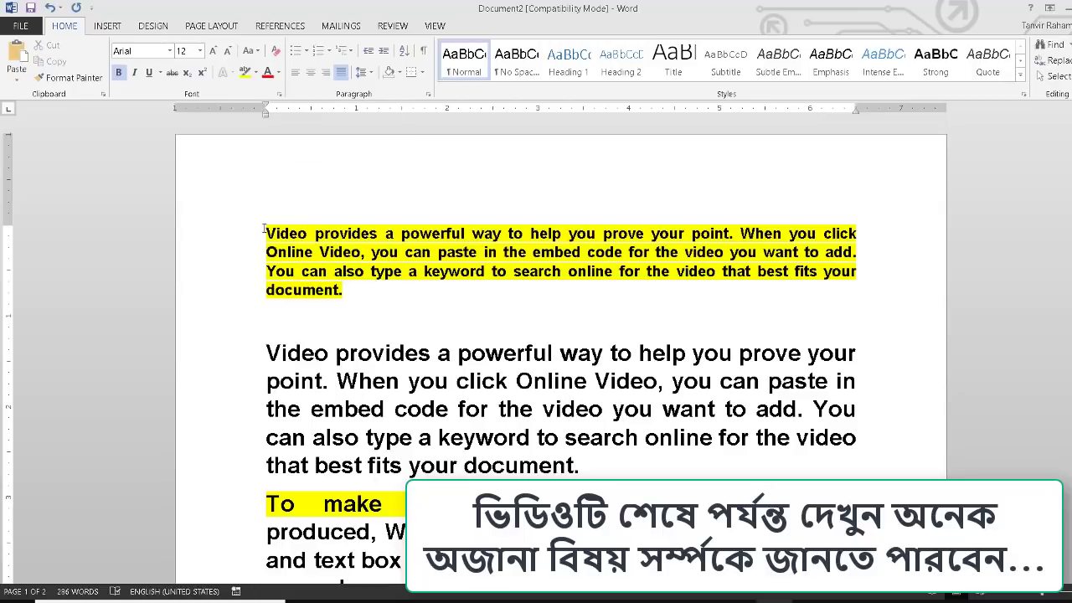
# Step: Delete the small 12 pt first paragraph
pyautogui.tripleClick(264, 228)
pyautogui.moveTo(364, 323); pyautogui.dragTo(255, 220)
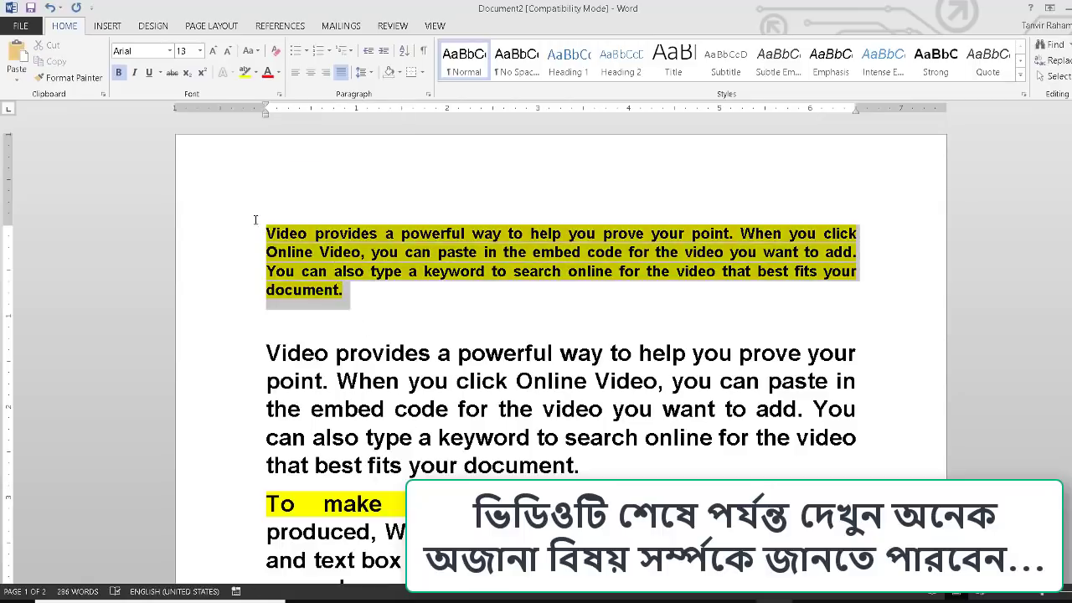
pyautogui.press('Delete')
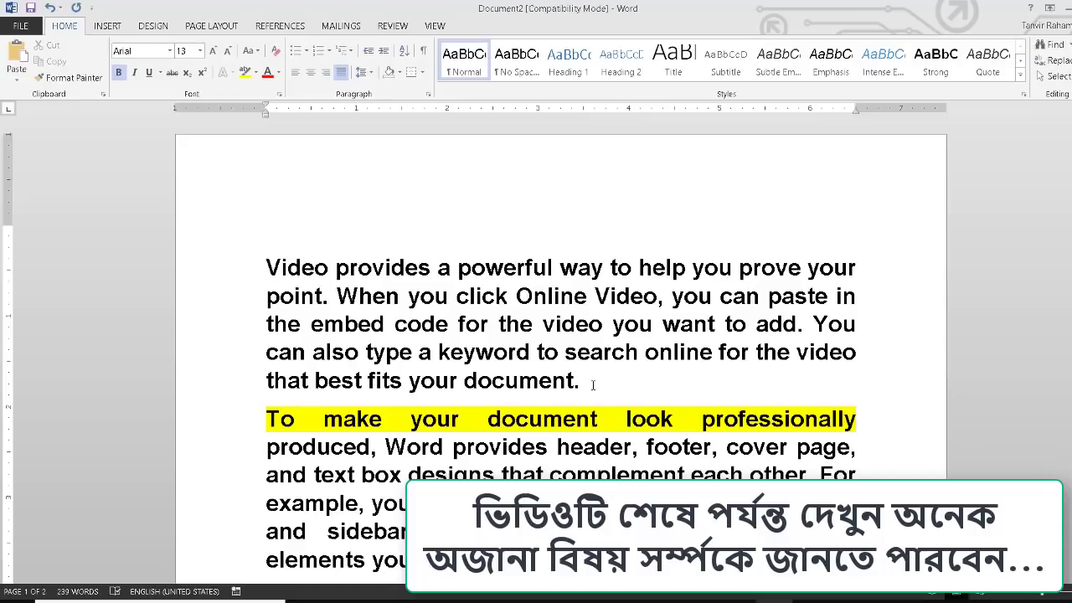
# Step: Delete all the paragraphs below the 18 pt Video paragraph
pyautogui.hotkey('ctrl', 'shift', 'Down')
pyautogui.hotkey('ctrl', 'shift', 'Down')
pyautogui.hotkey('ctrl', 'shift', 'Down')
pyautogui.hotkey('ctrl', 'shift', 'Down')
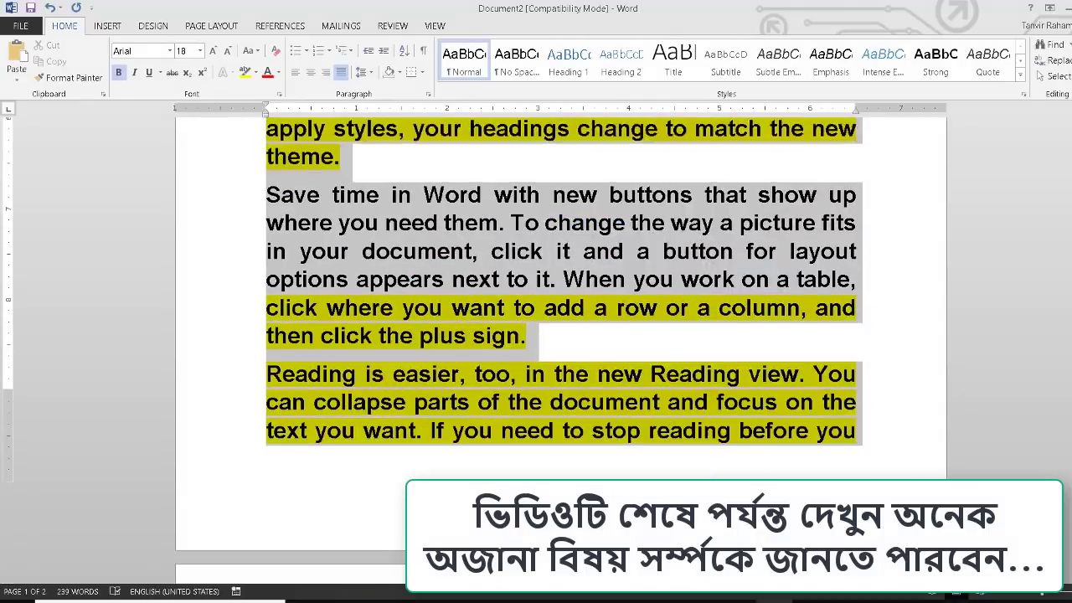
pyautogui.hotkey('ctrl', 'shift', 'Down')
pyautogui.press('Delete')
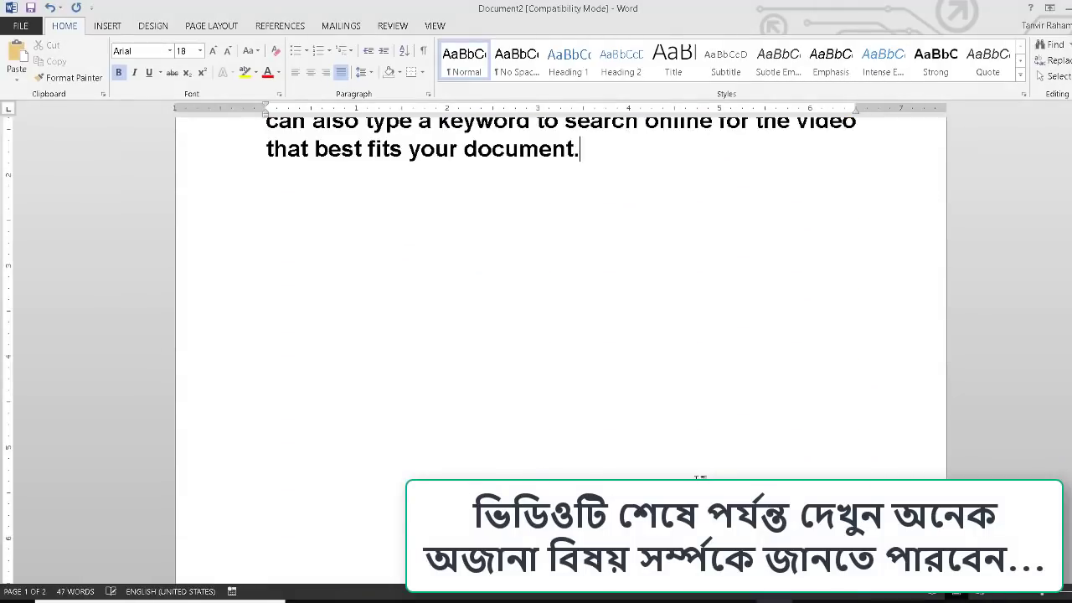
pyautogui.click(616, 369)
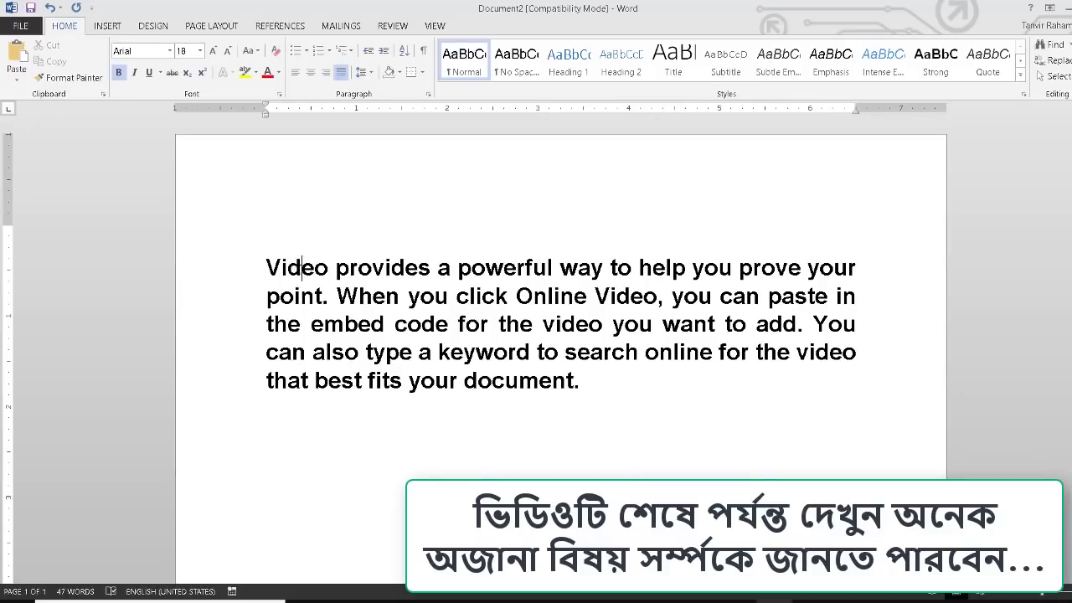
pyautogui.doubleClick(303, 268)
pyautogui.click(314, 269)
# Step: Apply lowercase, UPPERCASE, Capitalize Each Word and tOGGLE cASE in turn, finishing with Sentence case
pyautogui.moveTo(266, 268)
pyautogui.mouseDown()
pyautogui.moveTo(559, 353)
pyautogui.moveTo(590, 375)
pyautogui.moveTo(584, 383)
pyautogui.moveTo(286, 261)
pyautogui.mouseUp()
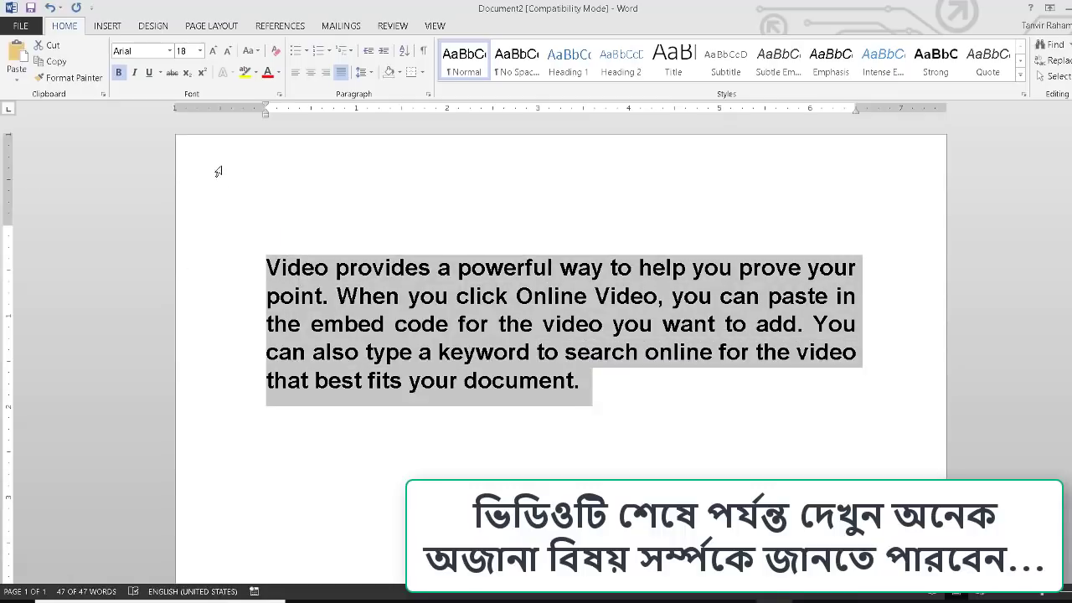
pyautogui.click(259, 53)
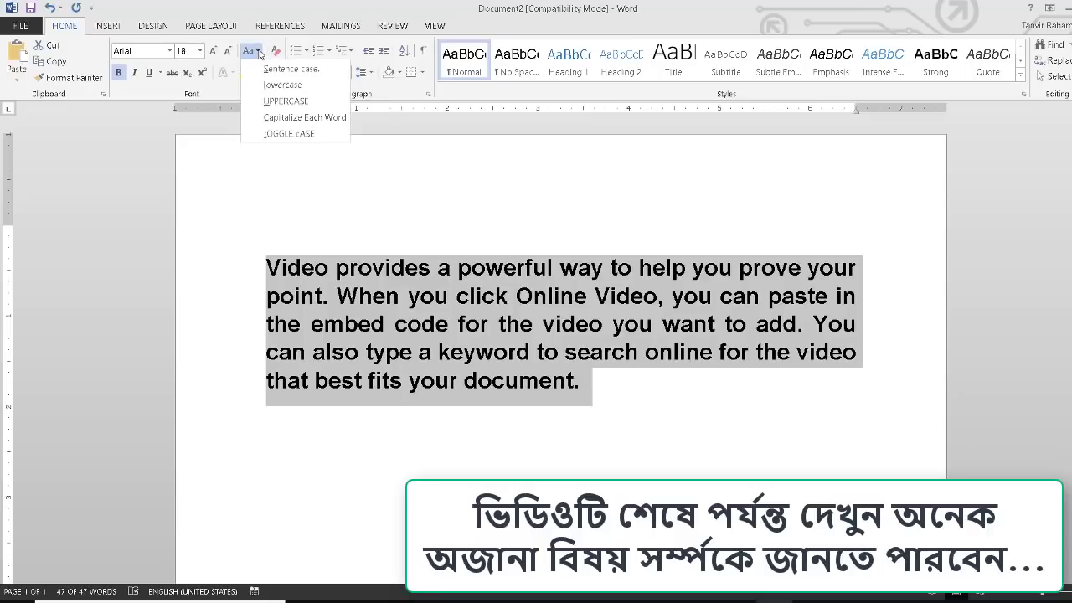
pyautogui.click(285, 85)
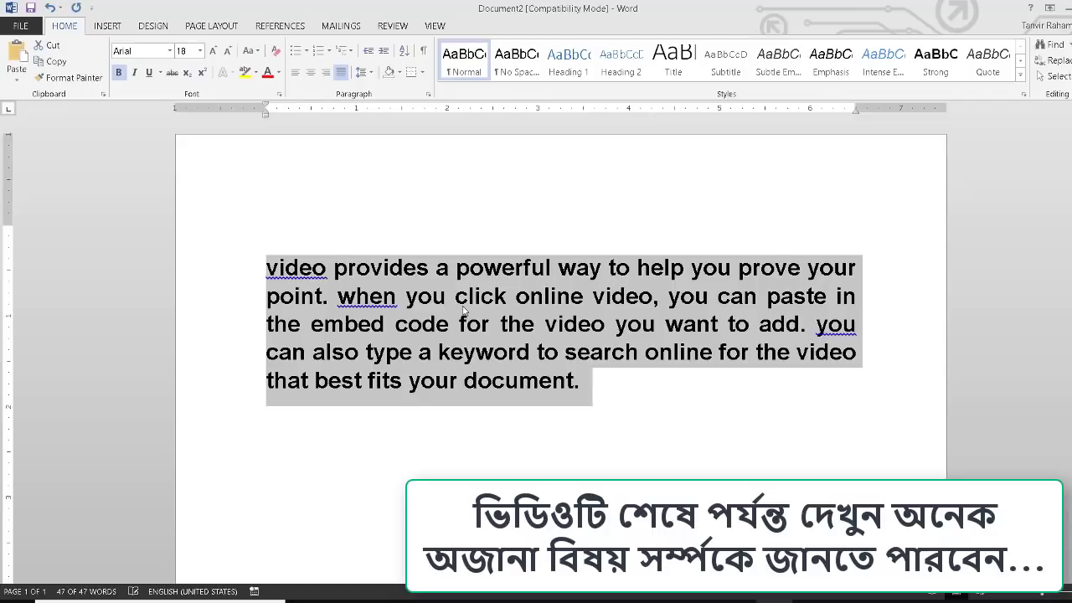
pyautogui.click(256, 52)
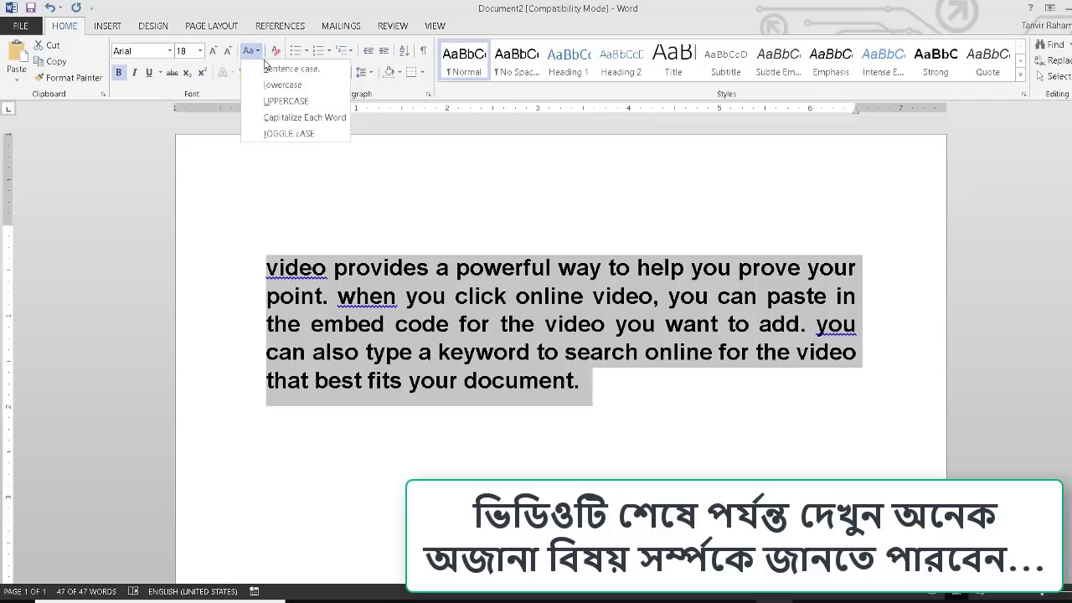
pyautogui.click(283, 102)
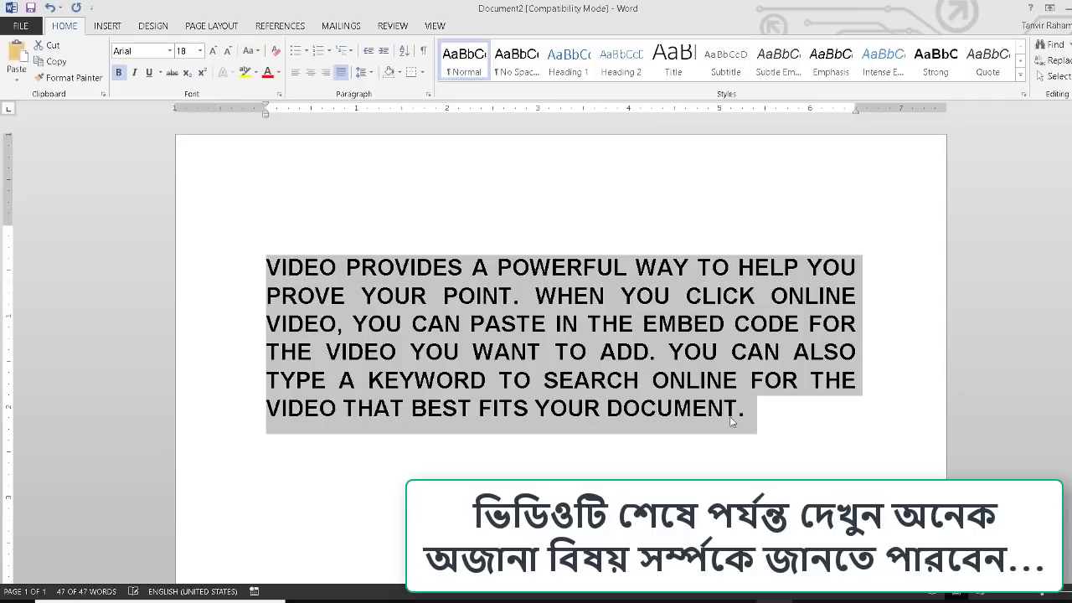
pyautogui.click(248, 52)
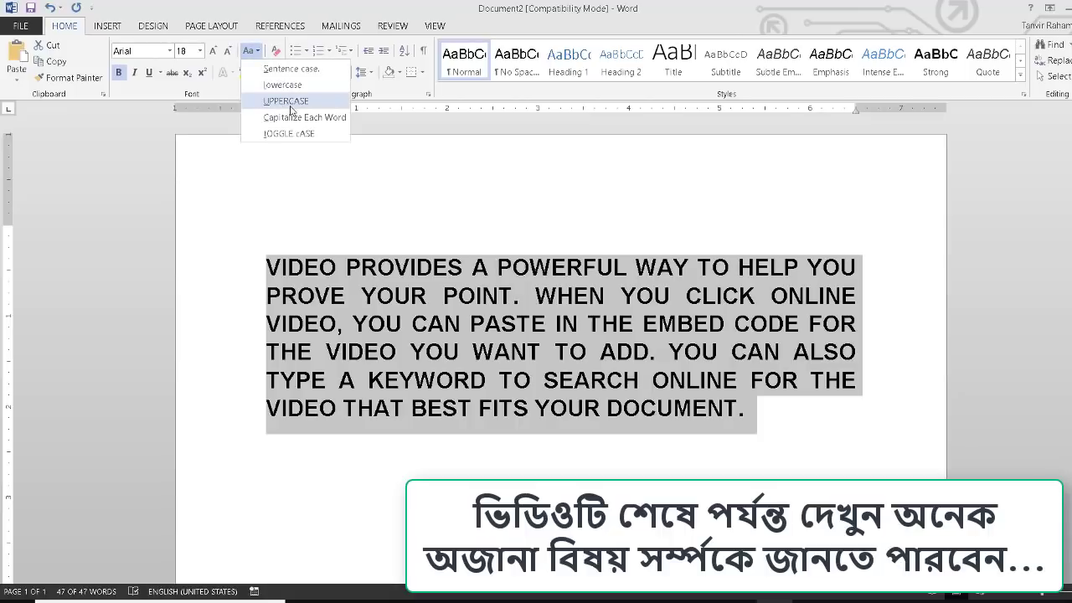
pyautogui.click(290, 118)
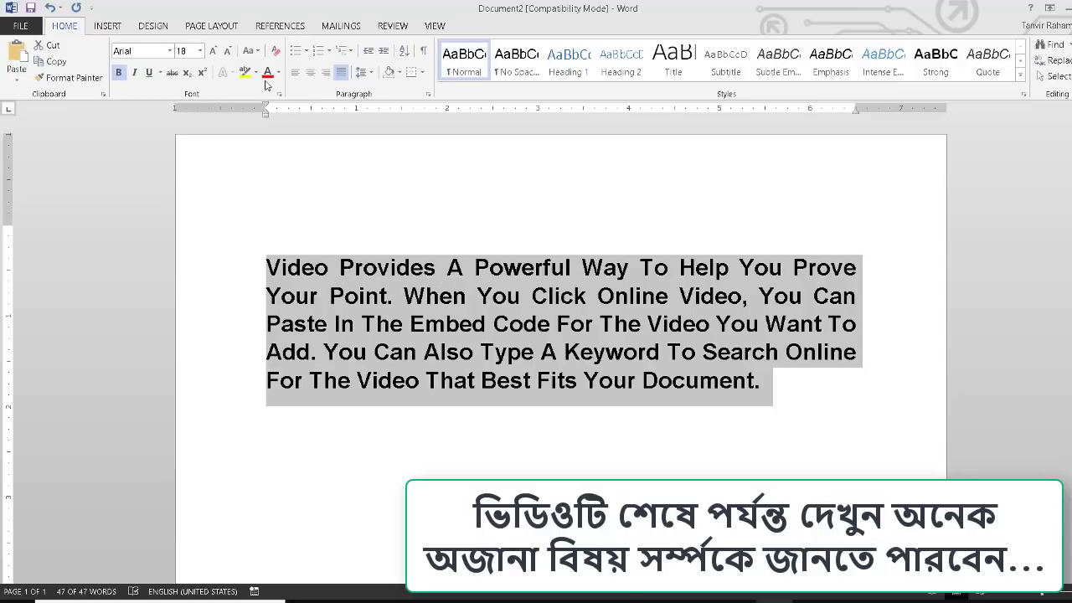
pyautogui.click(249, 51)
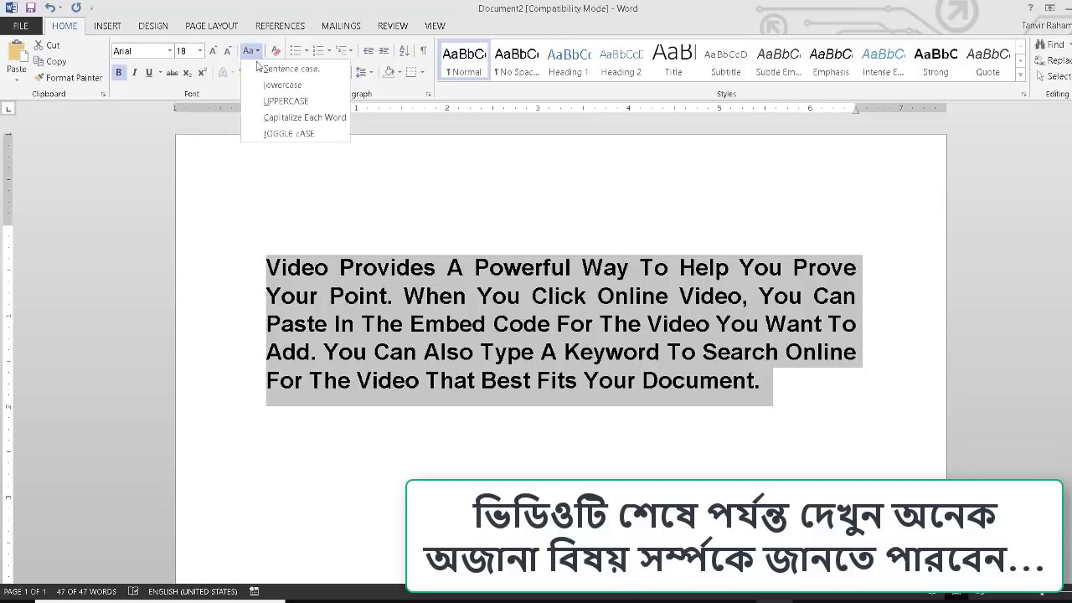
pyautogui.click(301, 136)
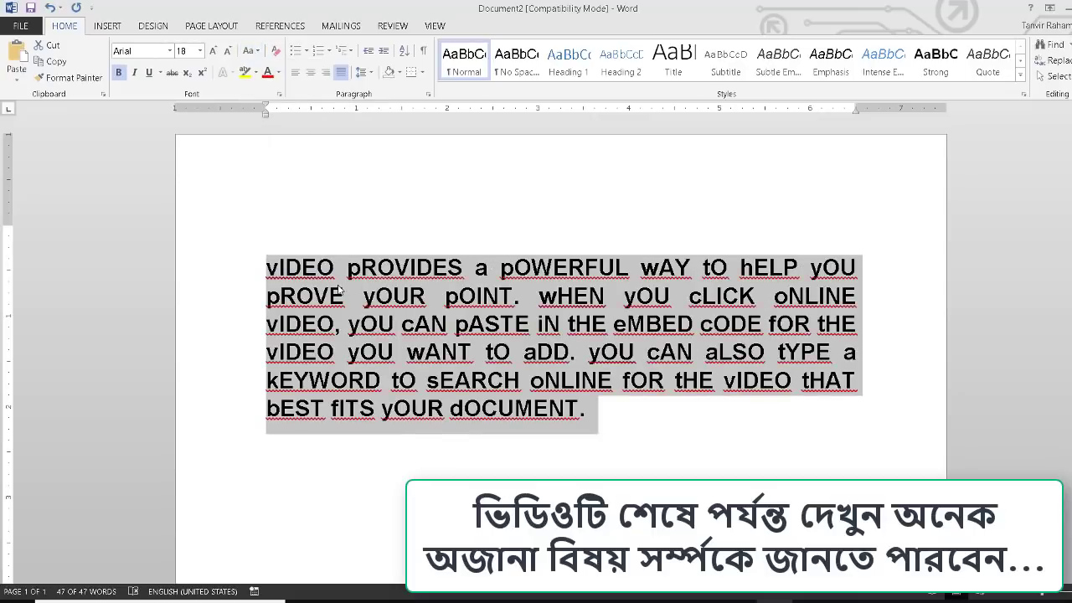
pyautogui.click(249, 50)
pyautogui.click(300, 72)
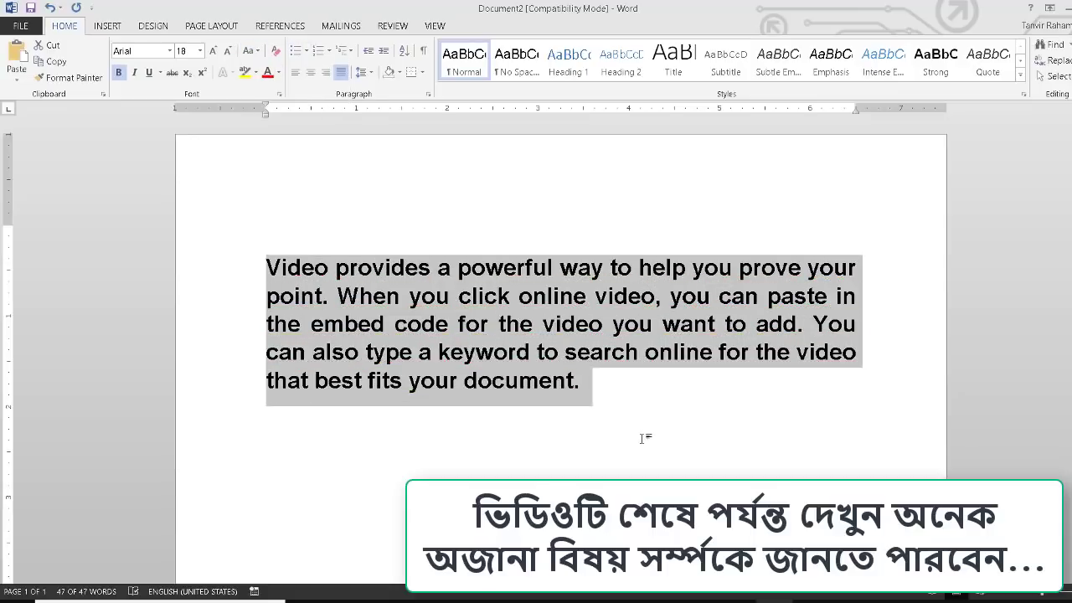
pyautogui.click(601, 396)
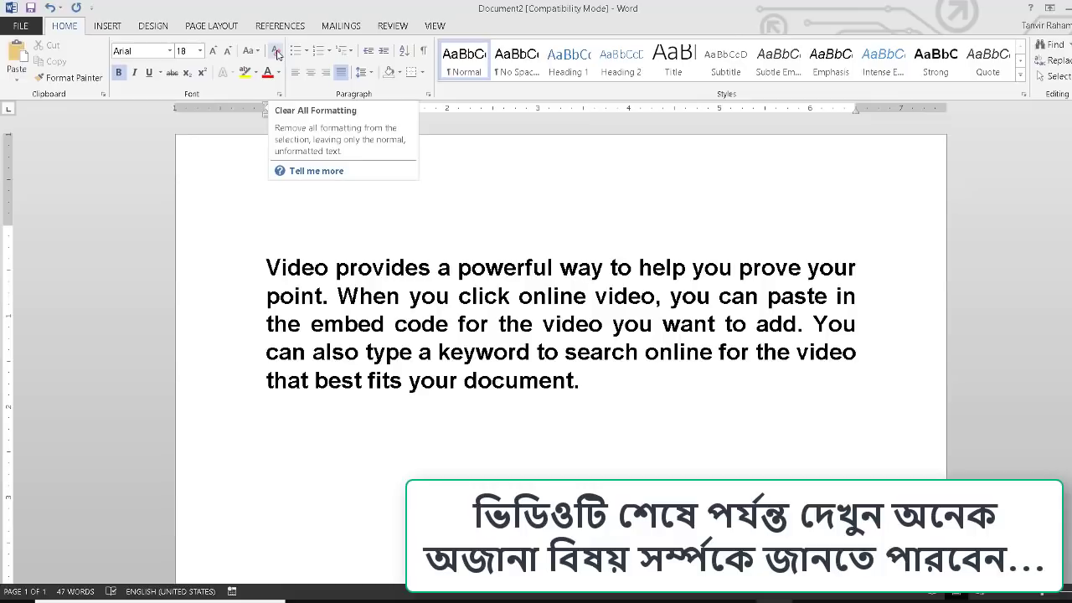
# Step: Clear all formatting from the Video paragraph, leaving plain 14 pt Arial
pyautogui.click(435, 296)
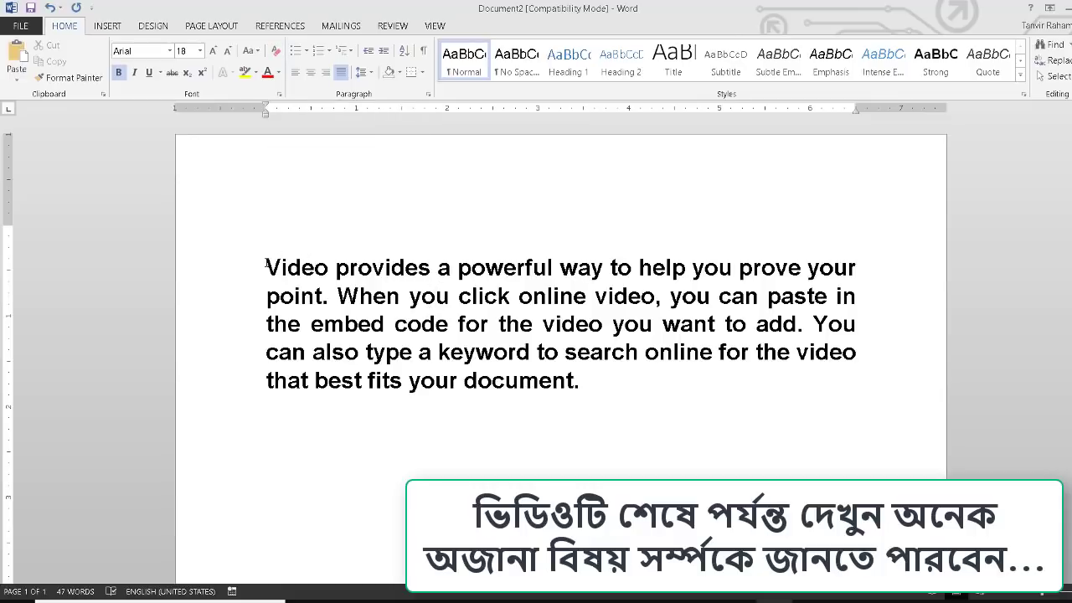
pyautogui.moveTo(266, 265); pyautogui.dragTo(615, 382)
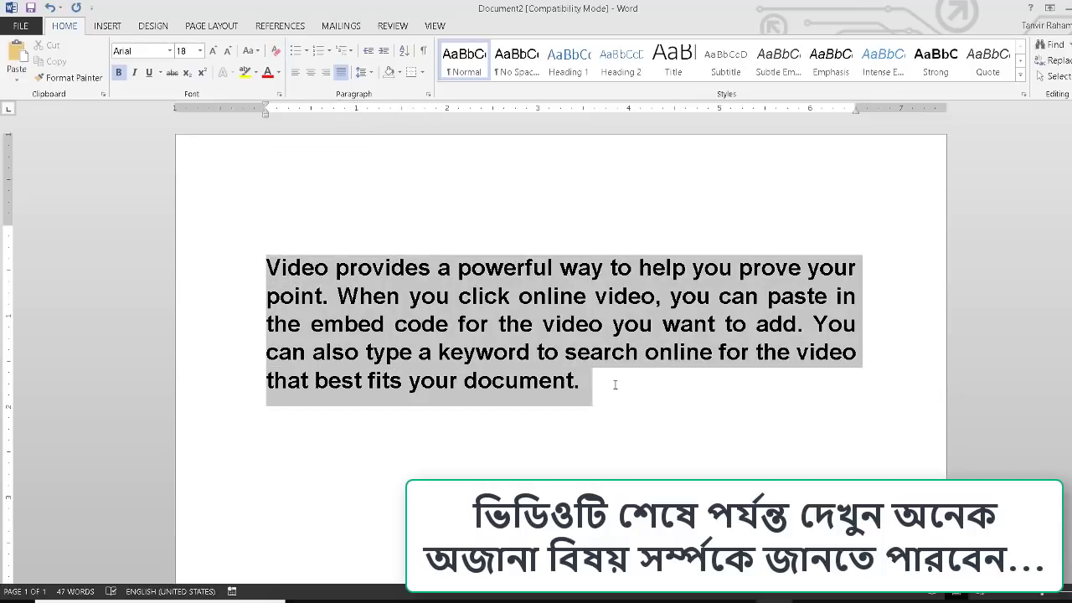
pyautogui.moveTo(266, 237); pyautogui.dragTo(586, 389)
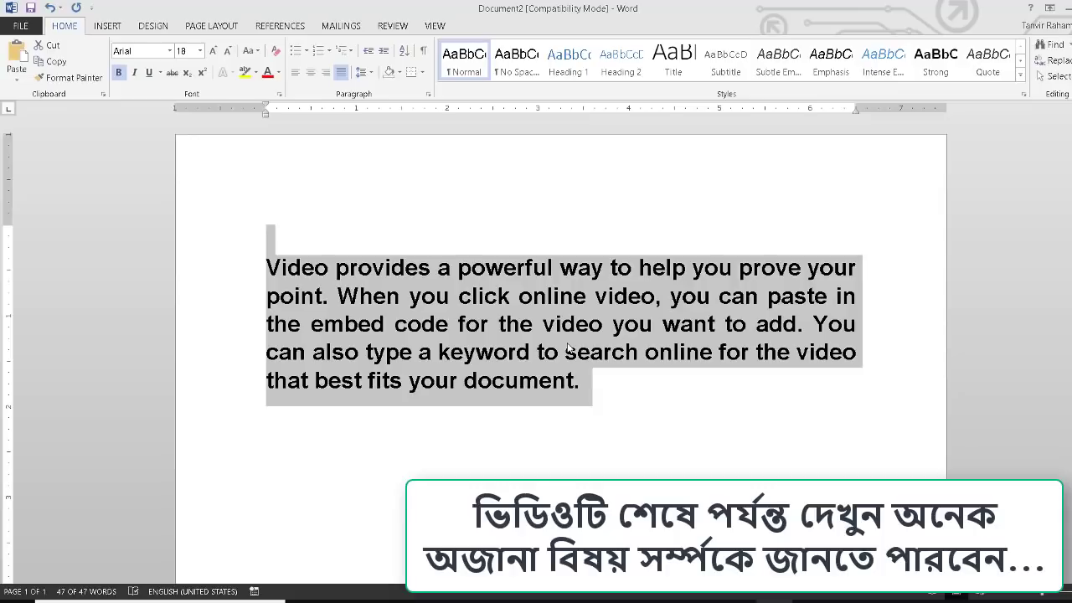
pyautogui.click(279, 55)
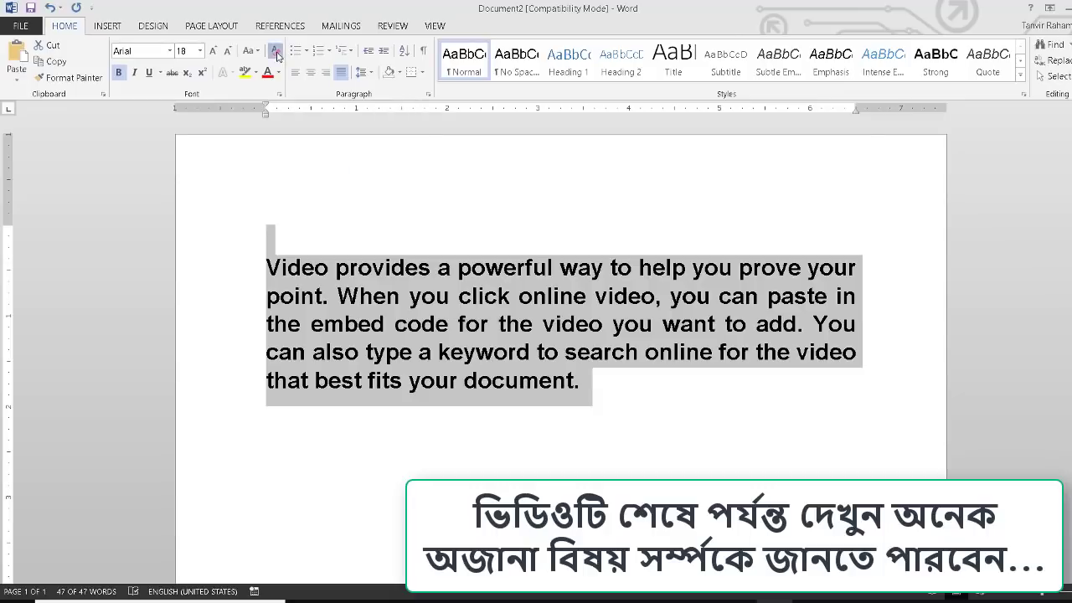
pyautogui.click(436, 334)
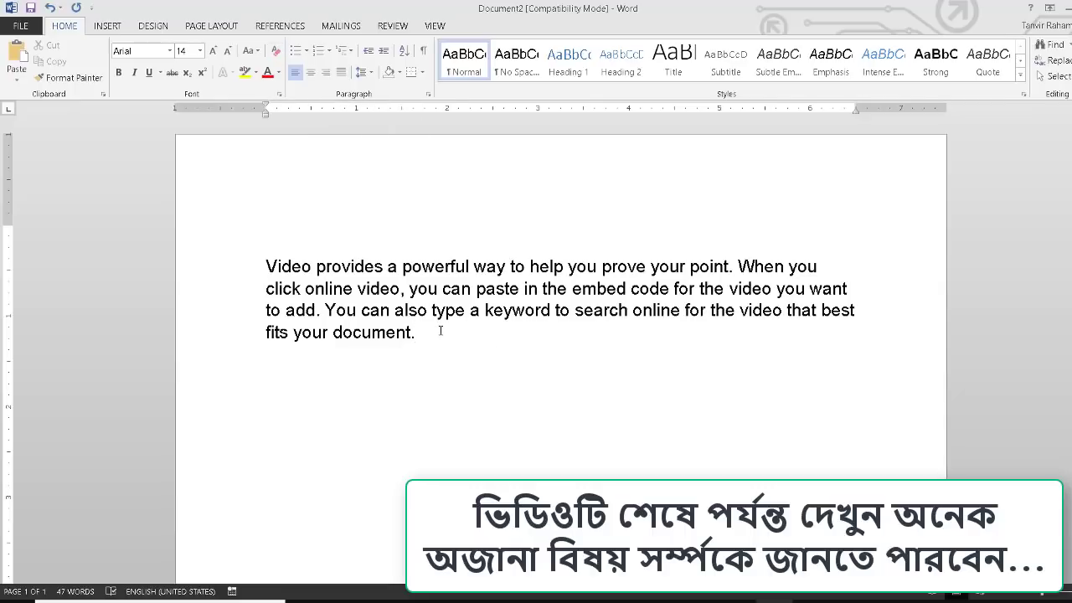
# Step: Make the plain paragraph bold and italic
pyautogui.moveTo(415, 332); pyautogui.dragTo(267, 266)
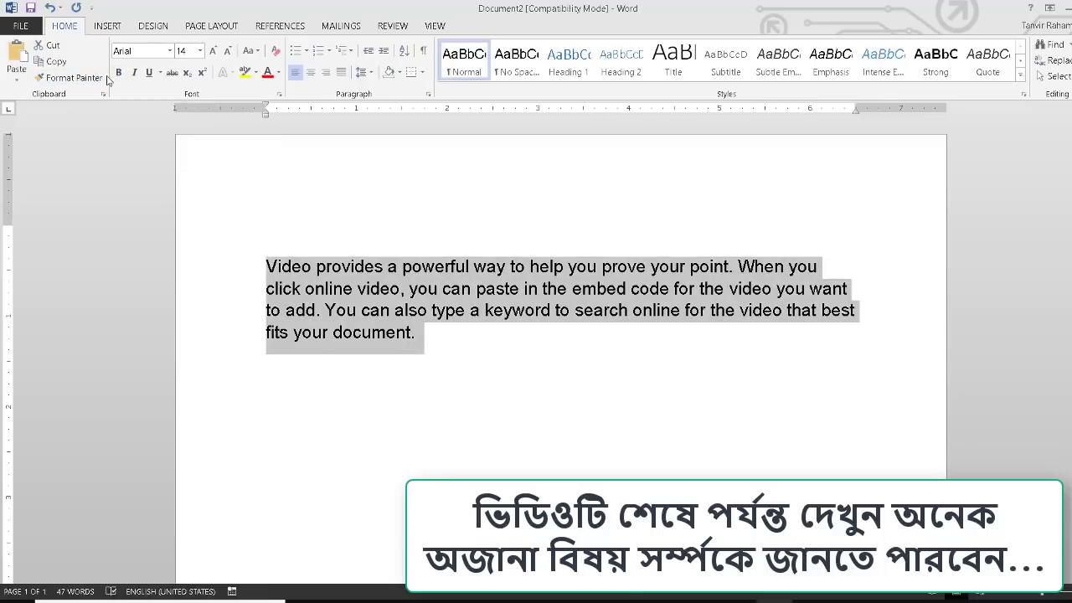
pyautogui.click(118, 73)
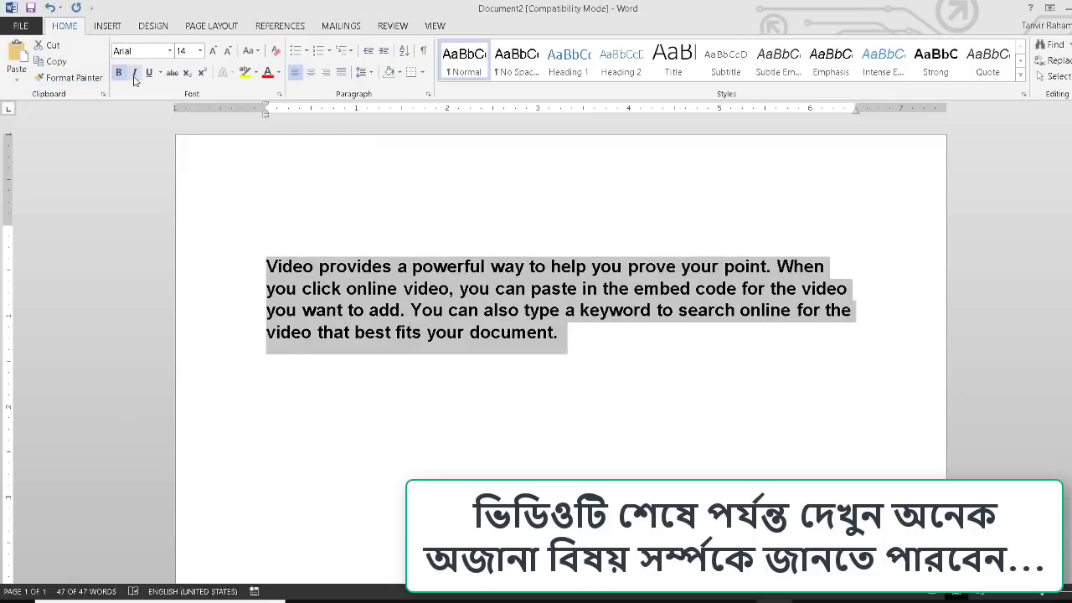
pyautogui.click(134, 74)
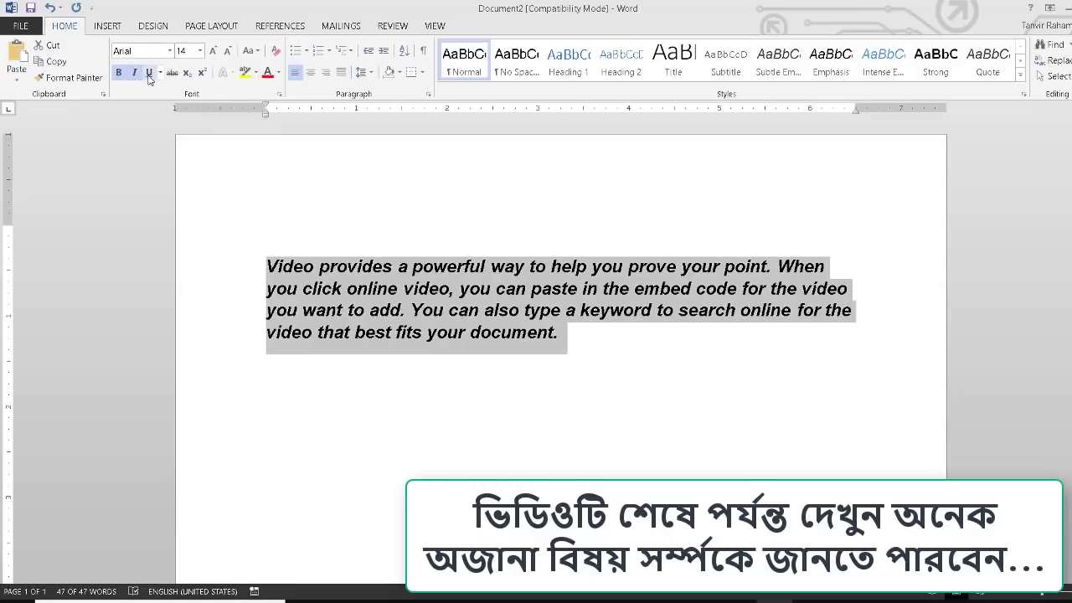
# Step: Try underline, the underline style choices and strikethrough on the paragraph
pyautogui.click(149, 73)
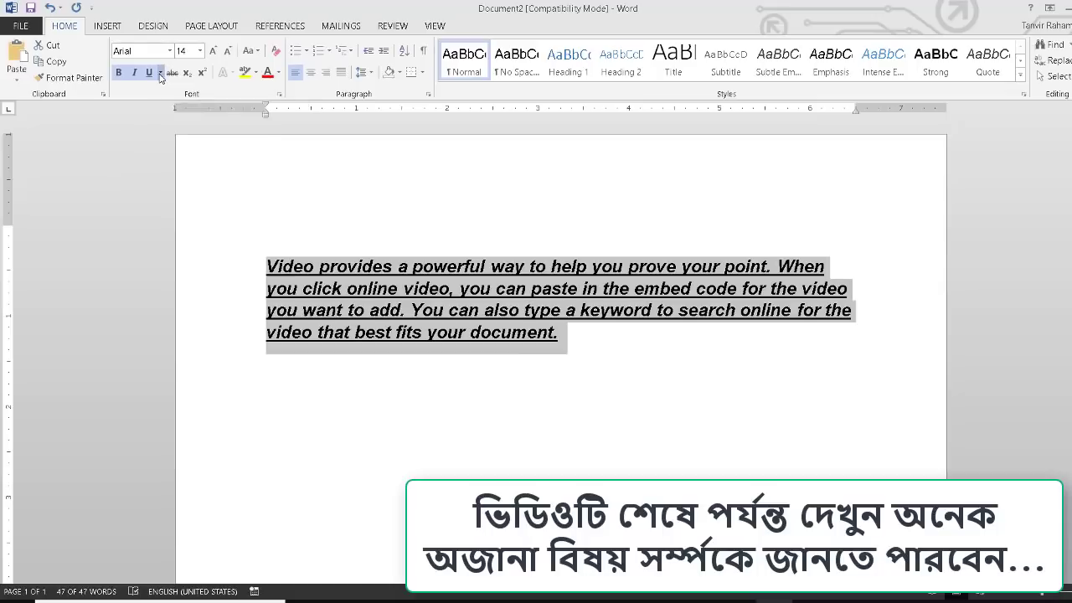
pyautogui.click(160, 73)
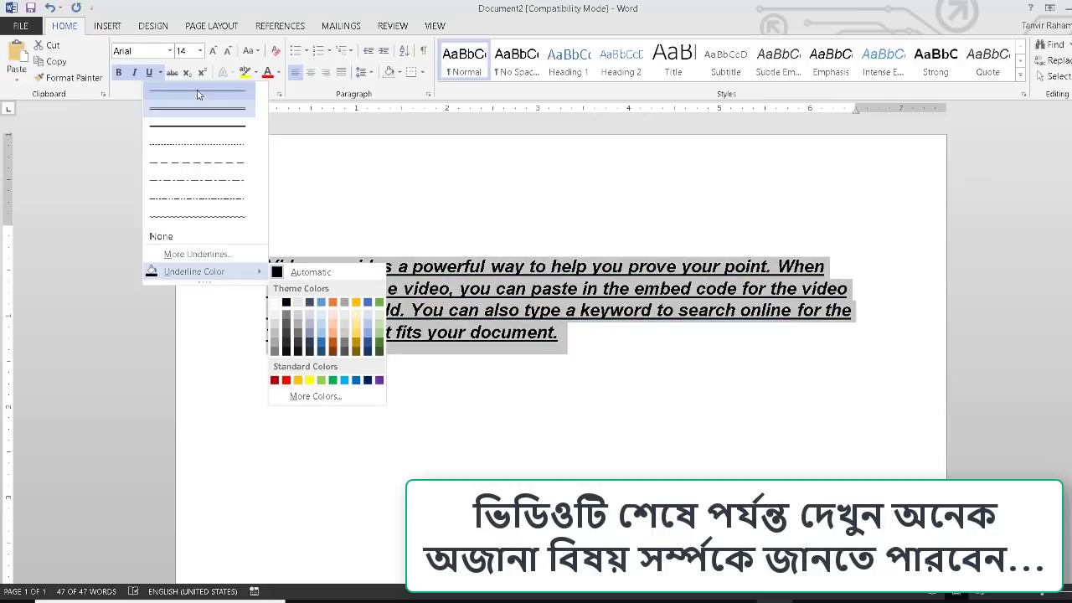
pyautogui.press('Escape')
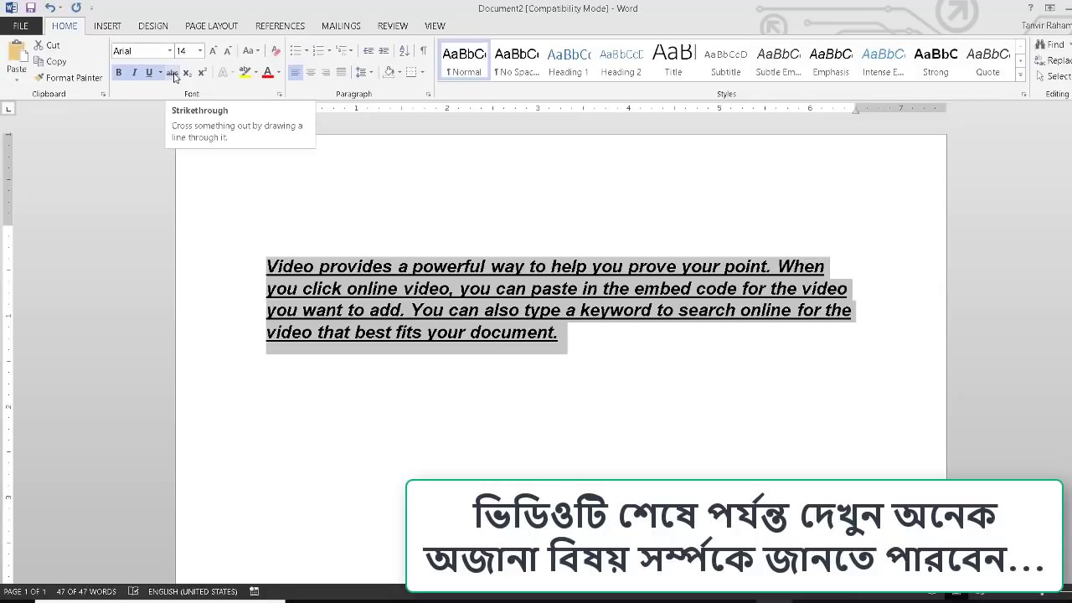
pyautogui.click(173, 75)
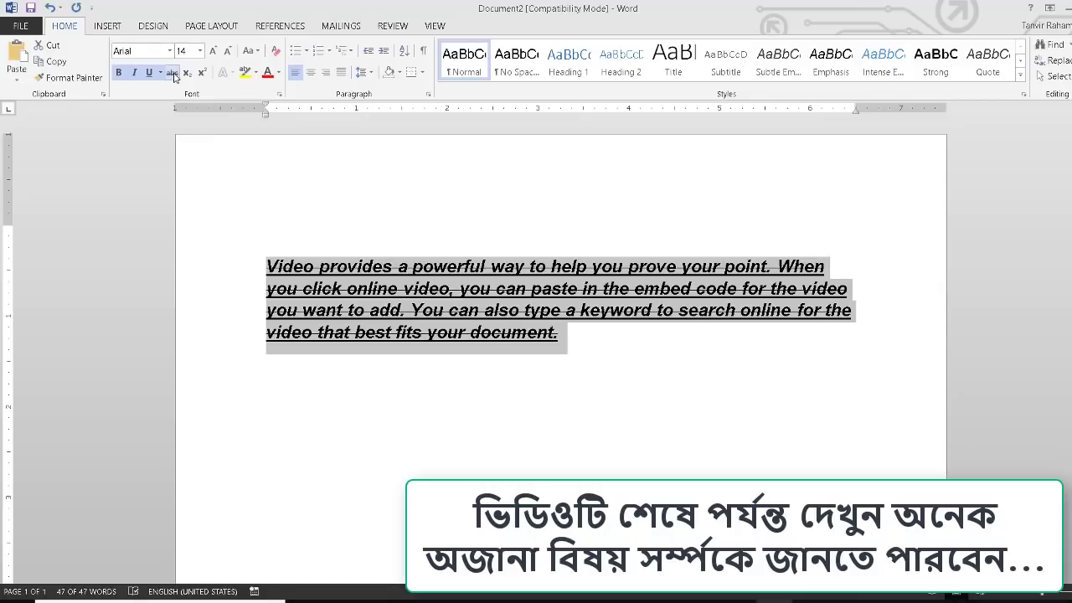
# Step: Remove bold, italic and underline from the paragraph and start a new line below it
pyautogui.click(121, 75)
pyautogui.click(133, 74)
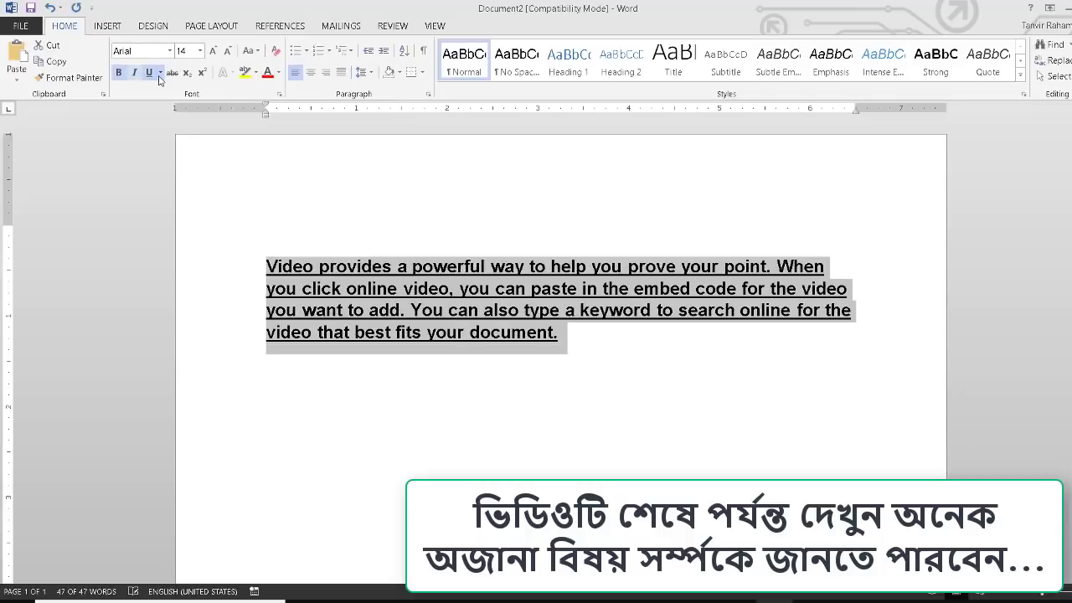
pyautogui.click(149, 74)
pyautogui.click(119, 74)
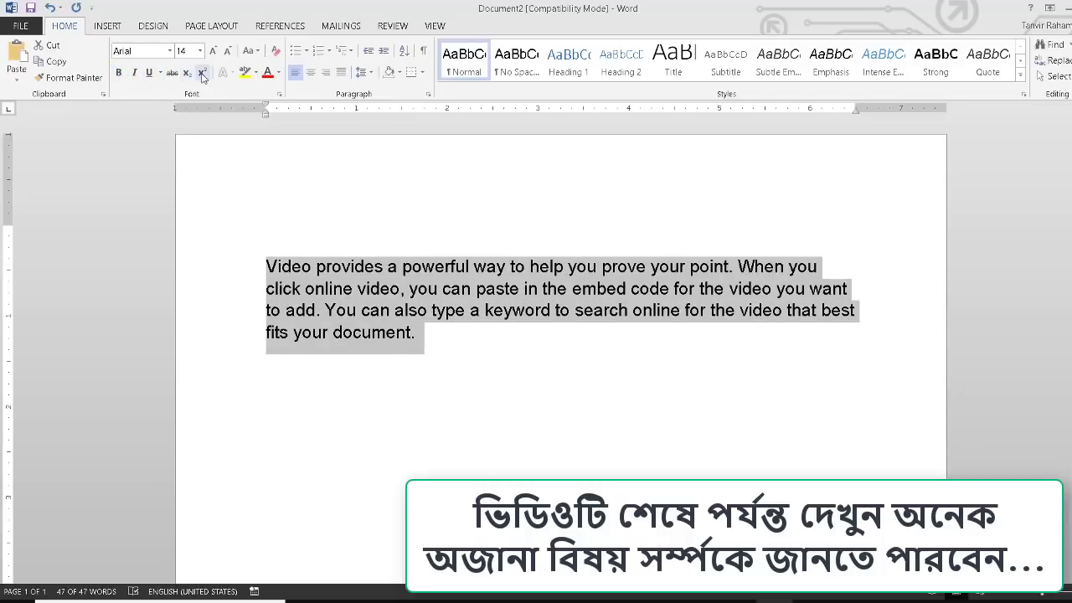
pyautogui.click(418, 382)
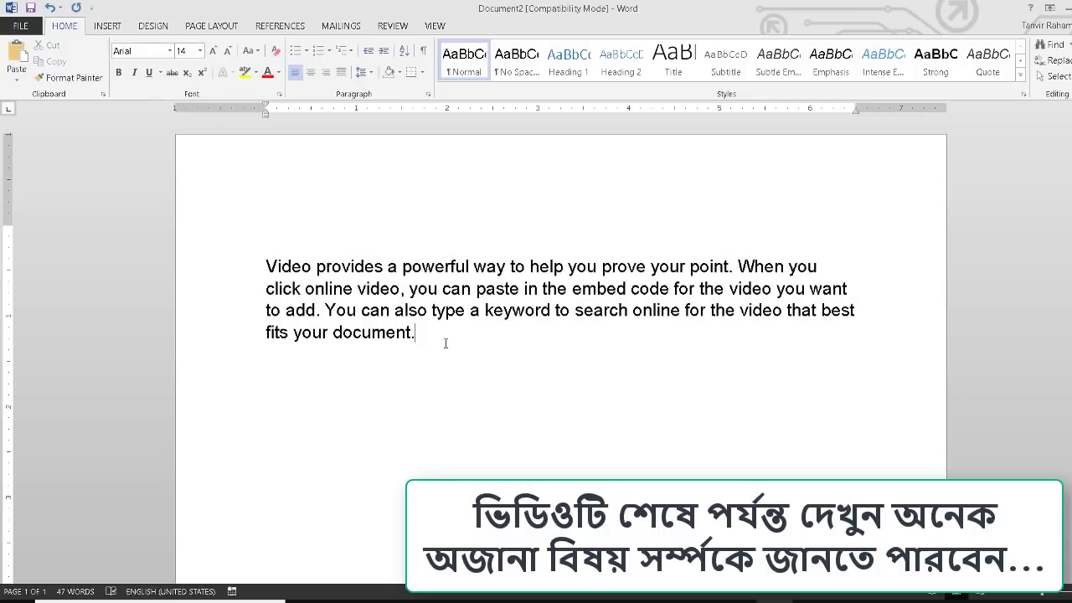
pyautogui.press('Return')
pyautogui.press('Return')
# Step: Type 102 on the new line and make the final 2 superscript so it reads 10²
pyautogui.write('02')
pyautogui.doubleClick(306, 395)
pyautogui.click(308, 391)
pyautogui.moveTo(295, 396); pyautogui.dragTo(285, 396)
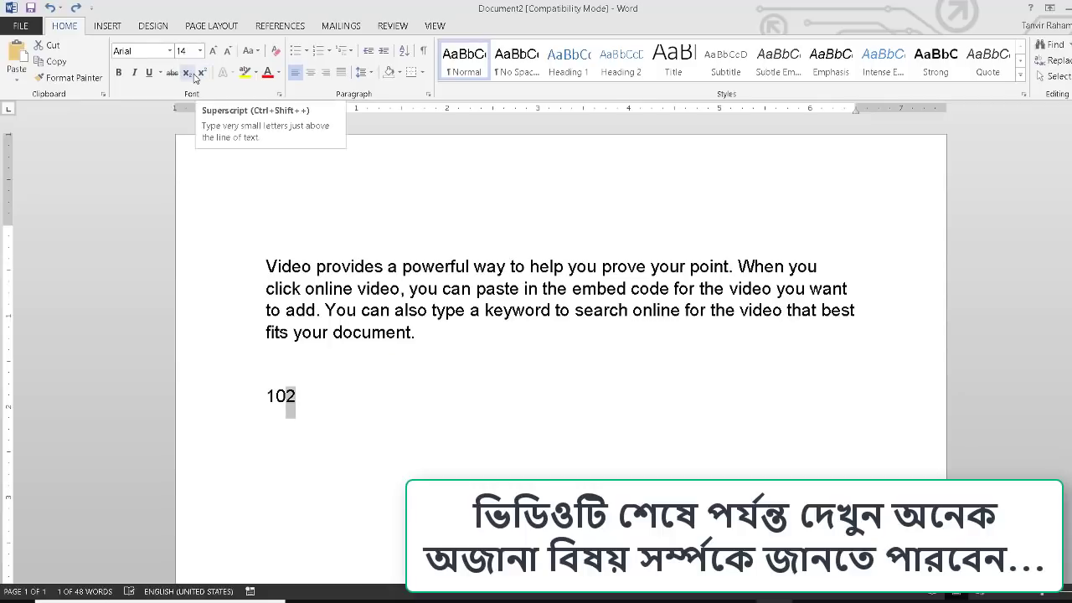
pyautogui.click(188, 74)
pyautogui.click(203, 73)
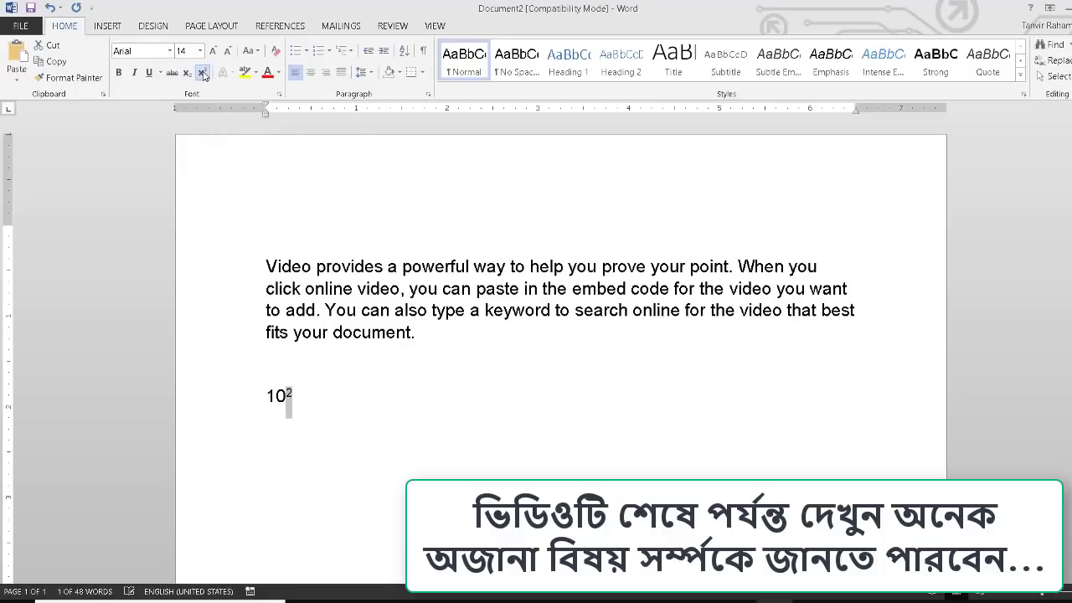
pyautogui.click(341, 426)
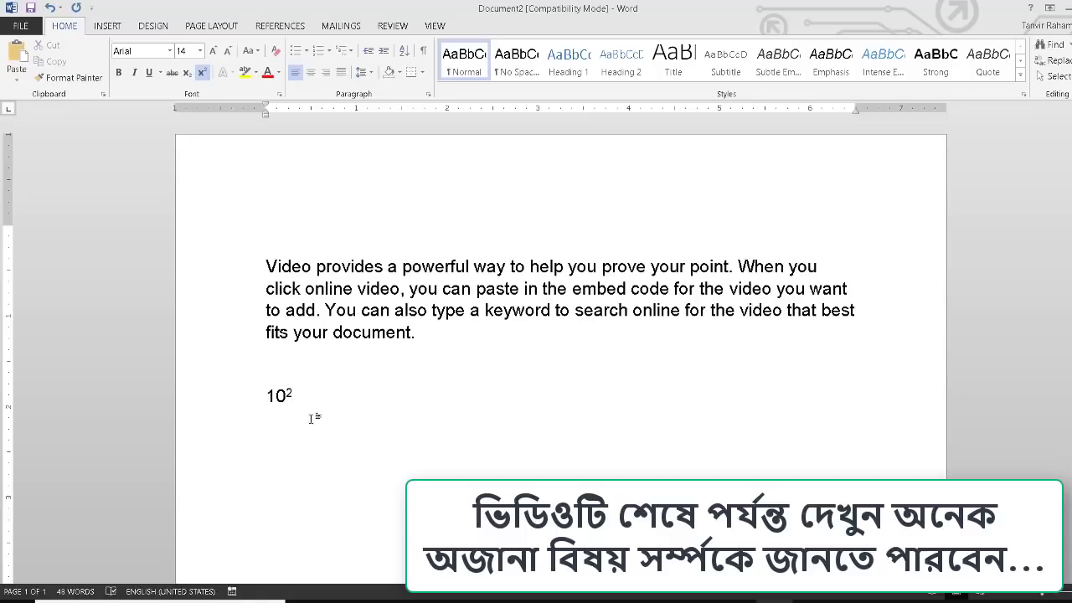
# Step: Select the whole Video paragraph above the 10² line
pyautogui.doubleClick(297, 393)
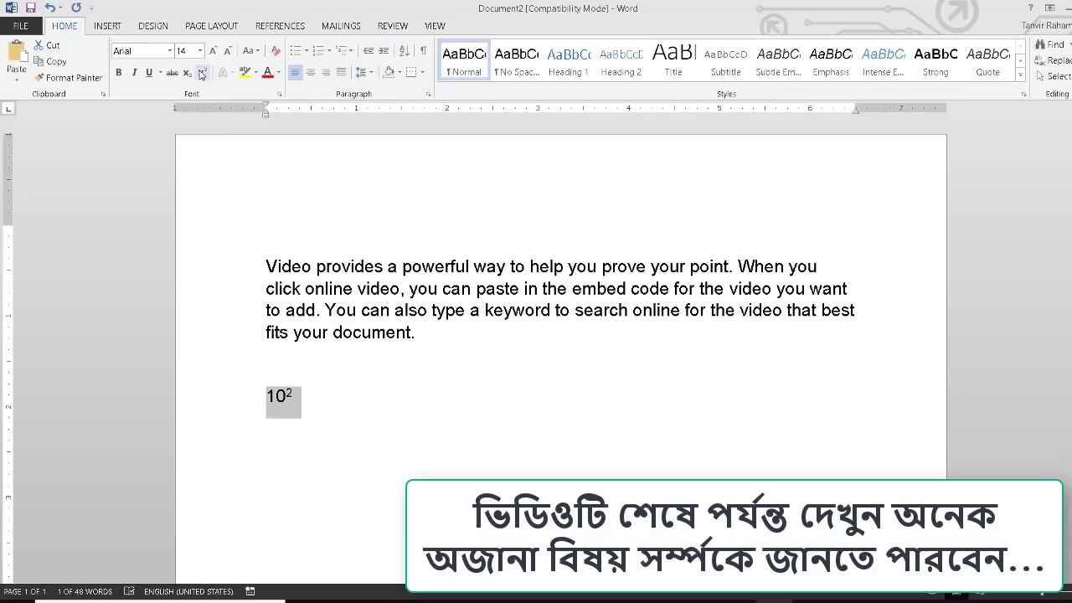
pyautogui.click(416, 334)
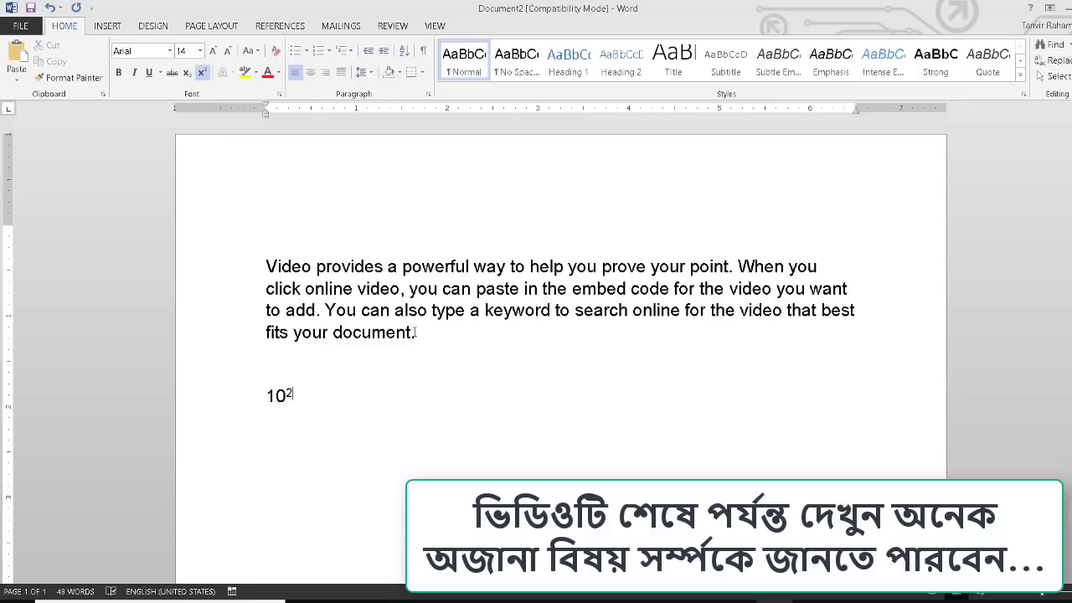
pyautogui.moveTo(416, 333); pyautogui.dragTo(265, 266)
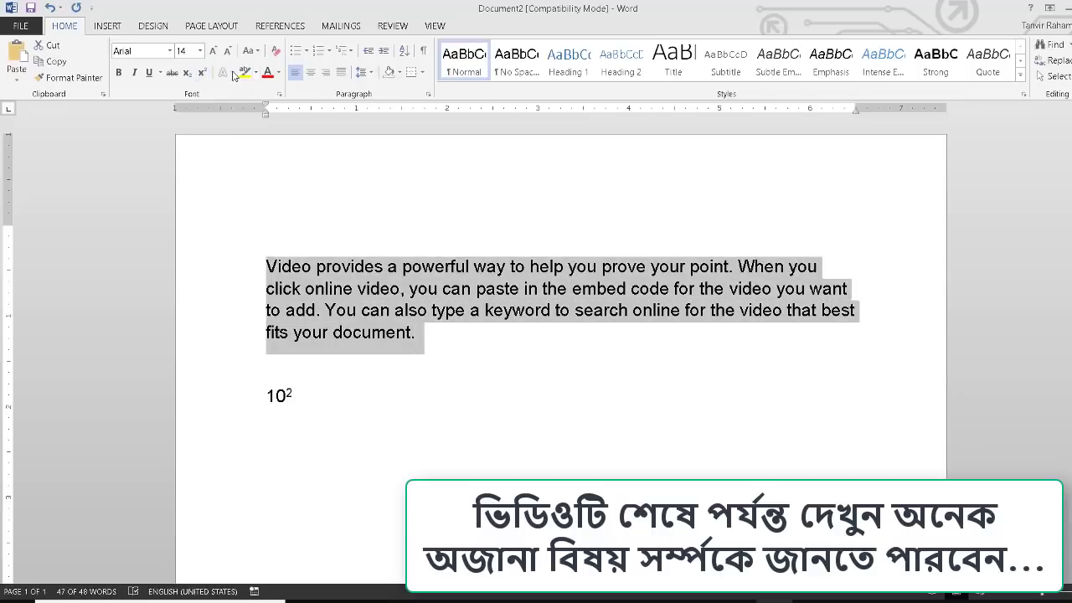
# Step: Highlight the whole Video paragraph in yellow
pyautogui.press('Right')
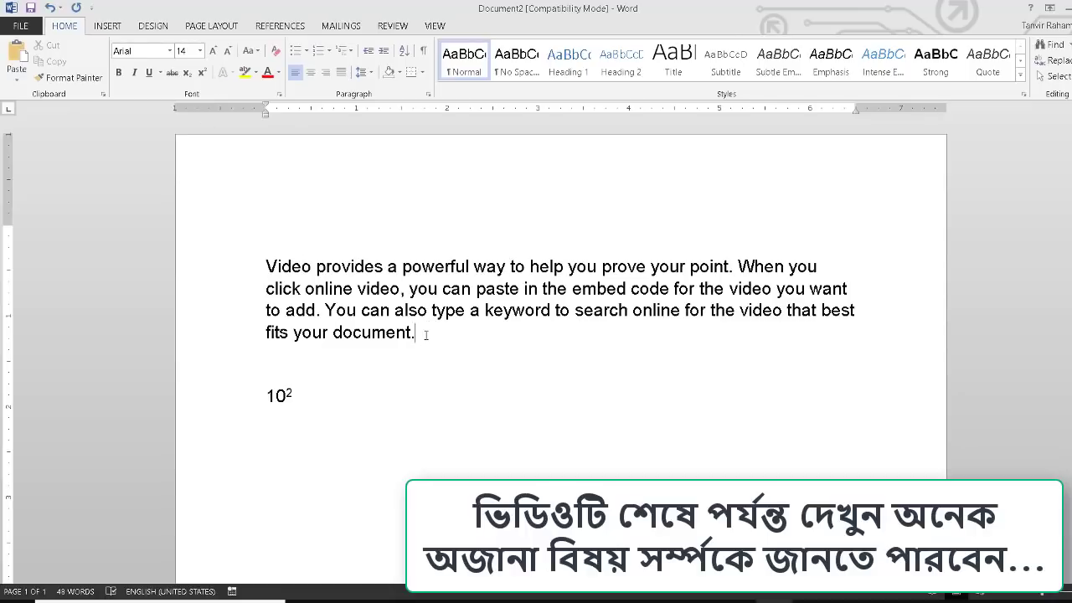
pyautogui.moveTo(407, 333); pyautogui.dragTo(268, 240)
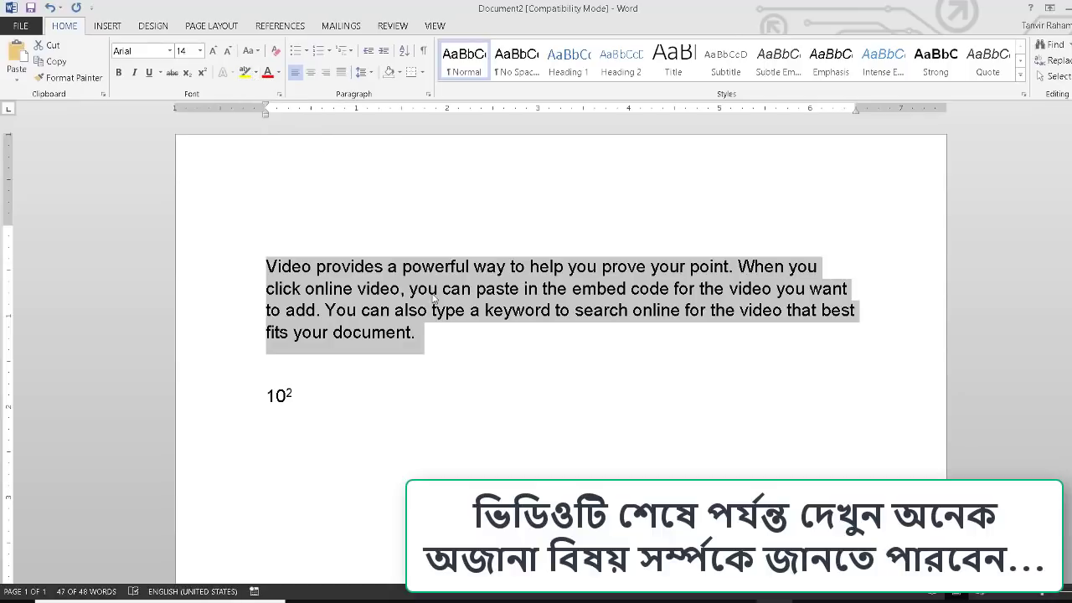
pyautogui.click(419, 339)
pyautogui.moveTo(419, 339); pyautogui.dragTo(251, 268)
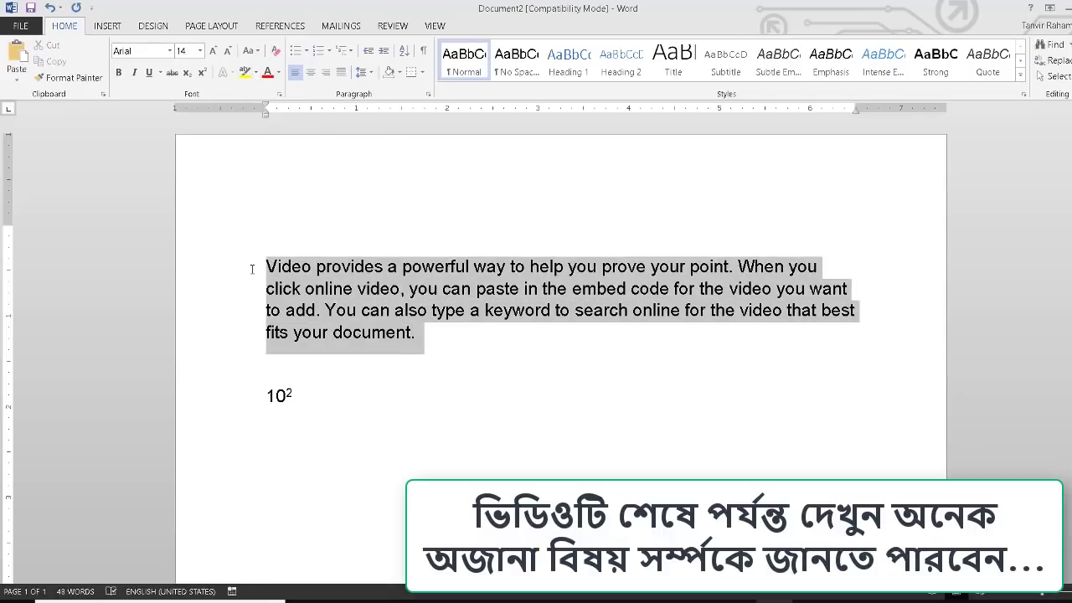
pyautogui.click(256, 74)
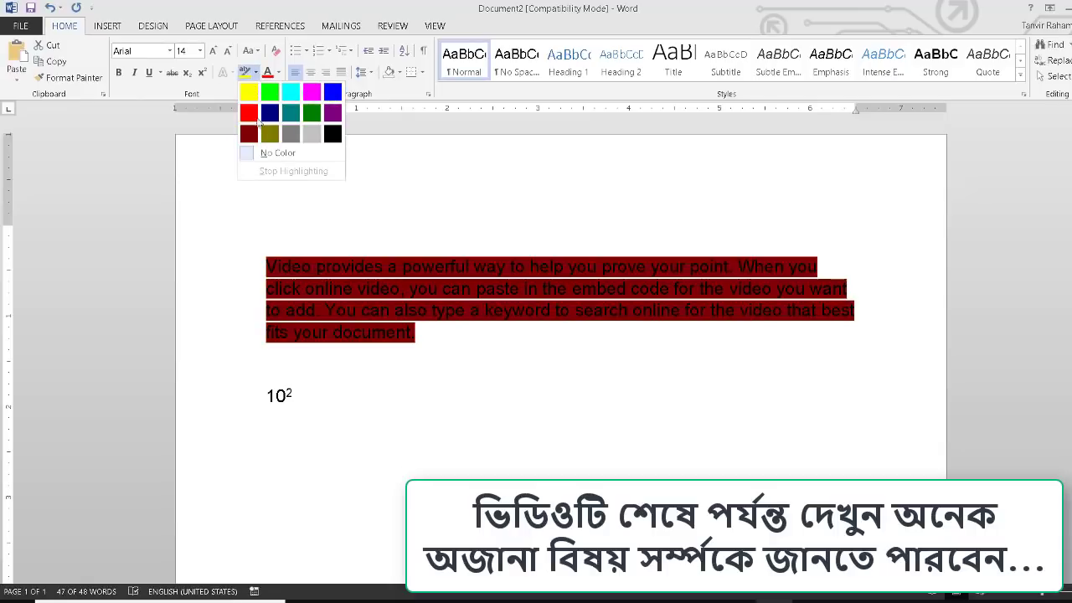
pyautogui.click(251, 92)
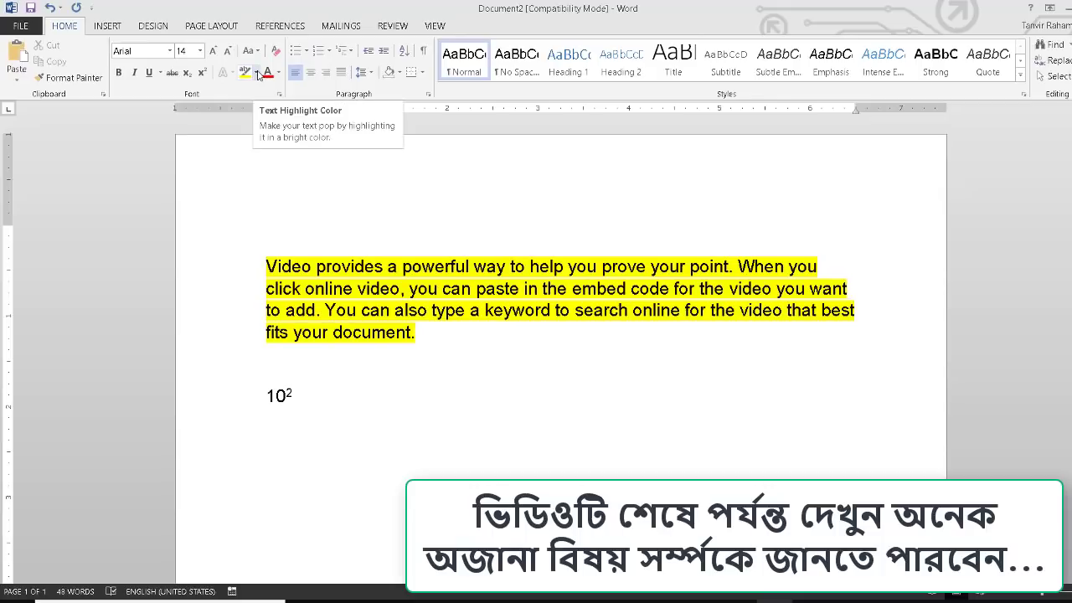
# Step: Remove the yellow highlight from the paragraph using No Color
pyautogui.click(258, 73)
pyautogui.click(266, 149)
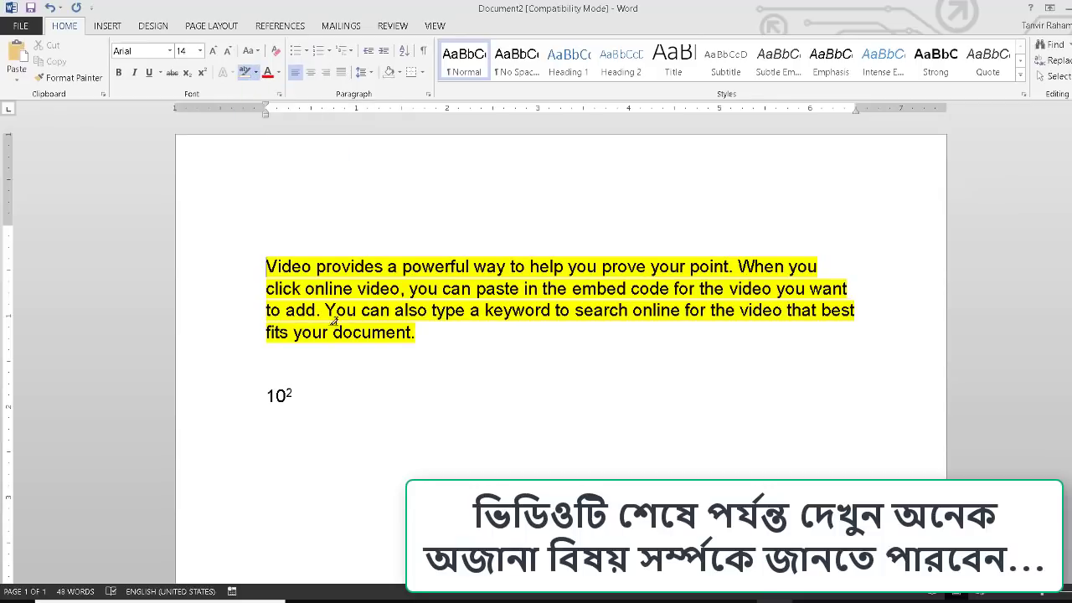
pyautogui.doubleClick(282, 266)
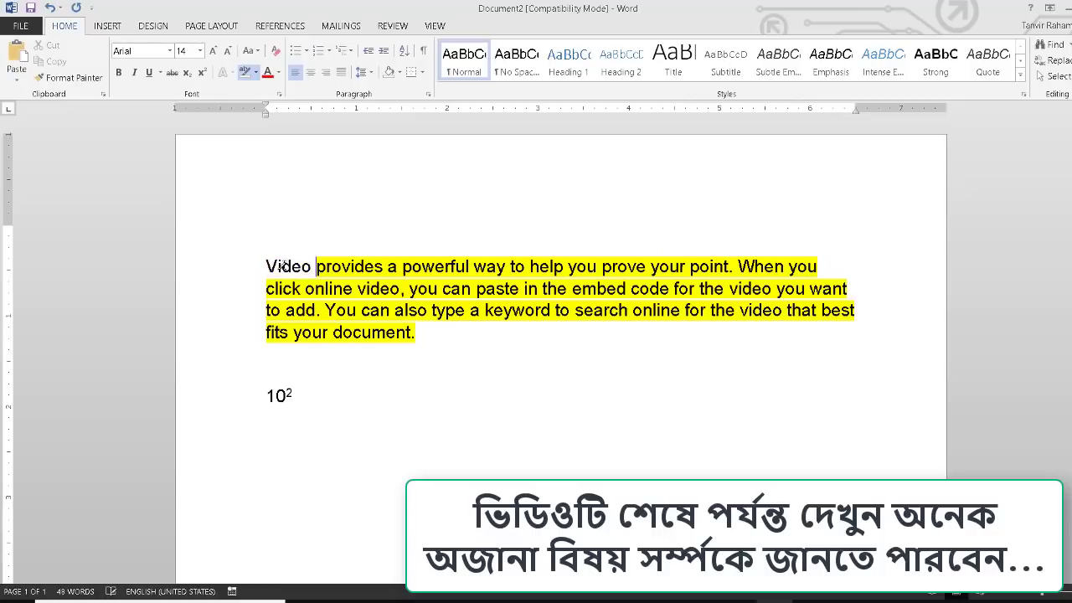
pyautogui.moveTo(265, 265); pyautogui.dragTo(420, 338)
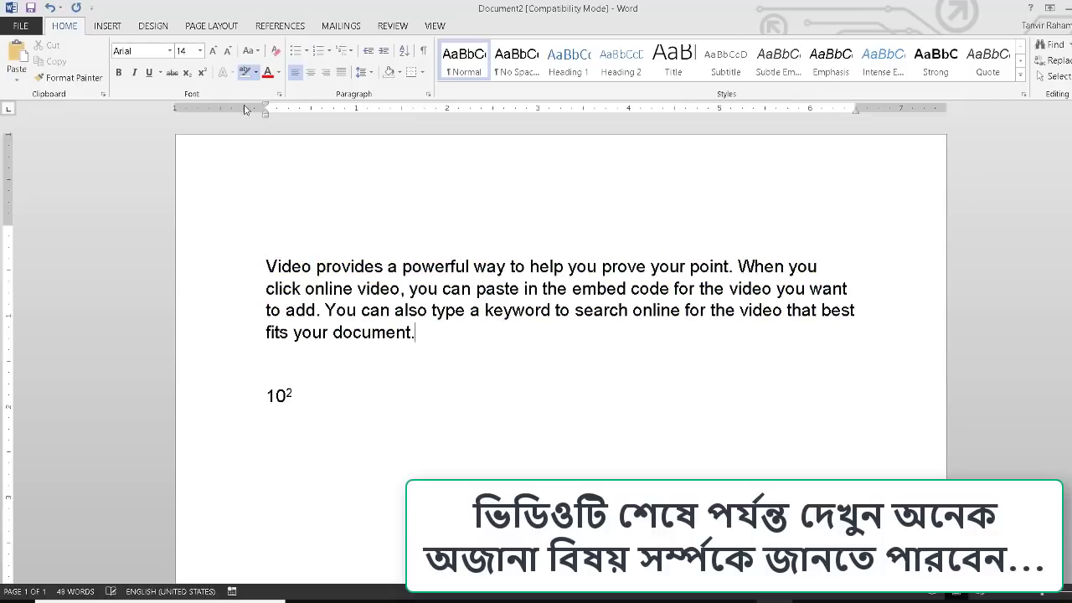
pyautogui.click(256, 73)
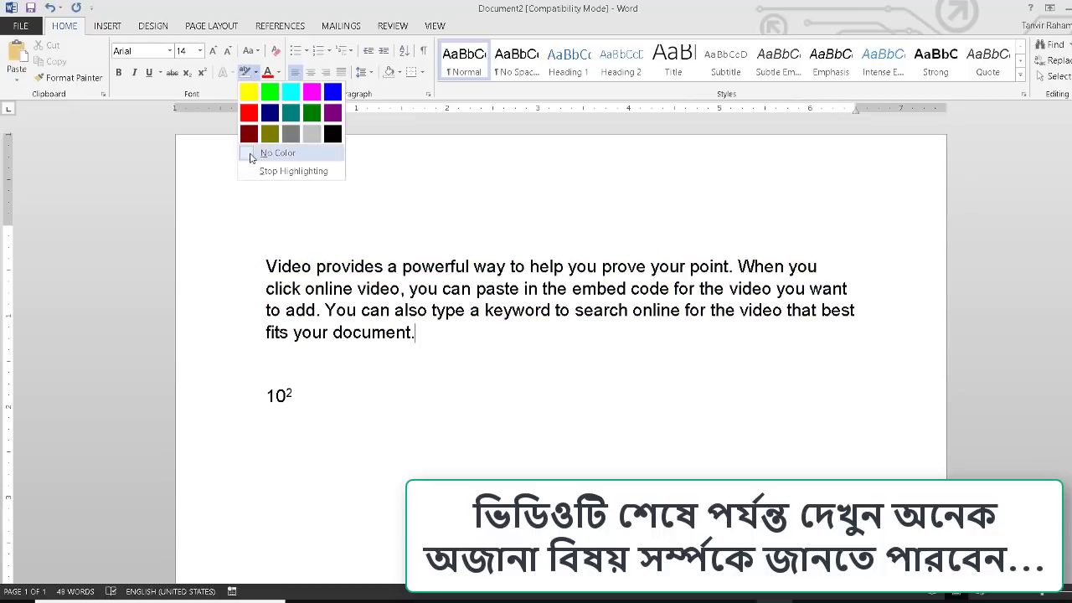
pyautogui.click(252, 157)
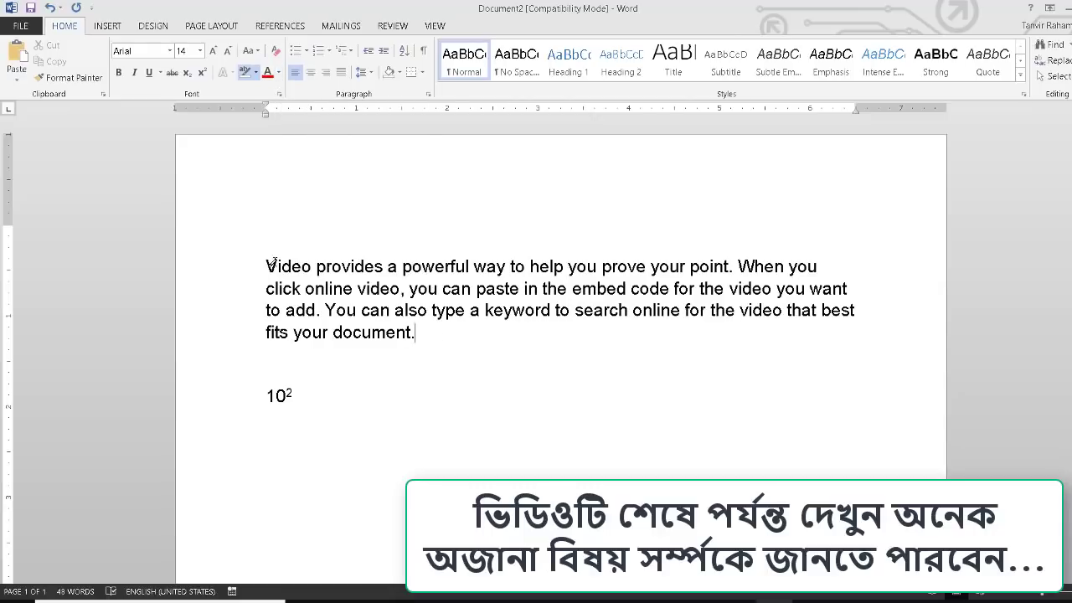
pyautogui.moveTo(269, 241); pyautogui.dragTo(415, 331)
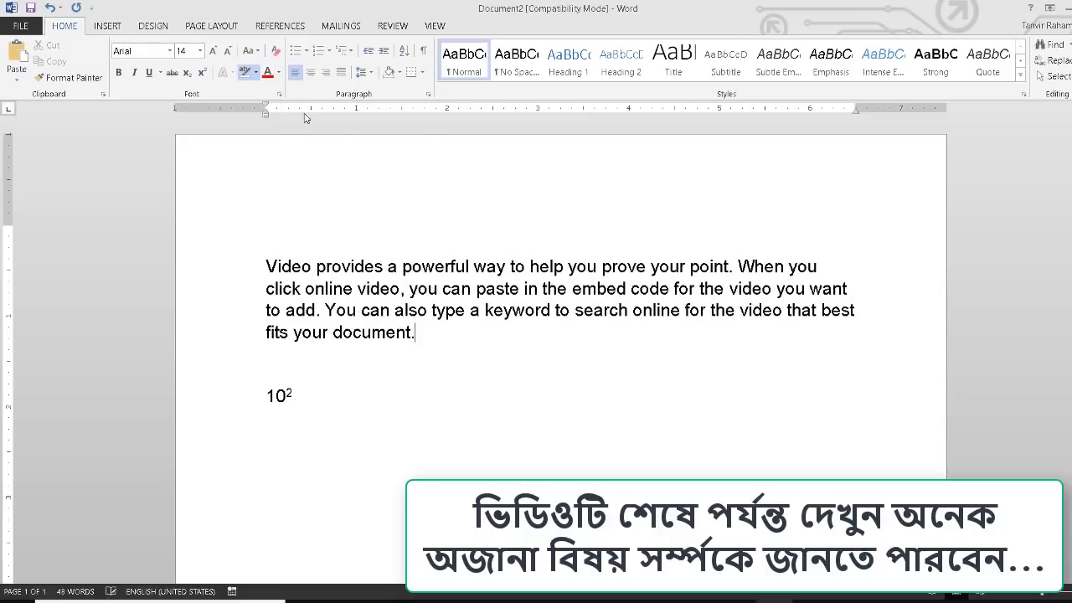
pyautogui.click(278, 72)
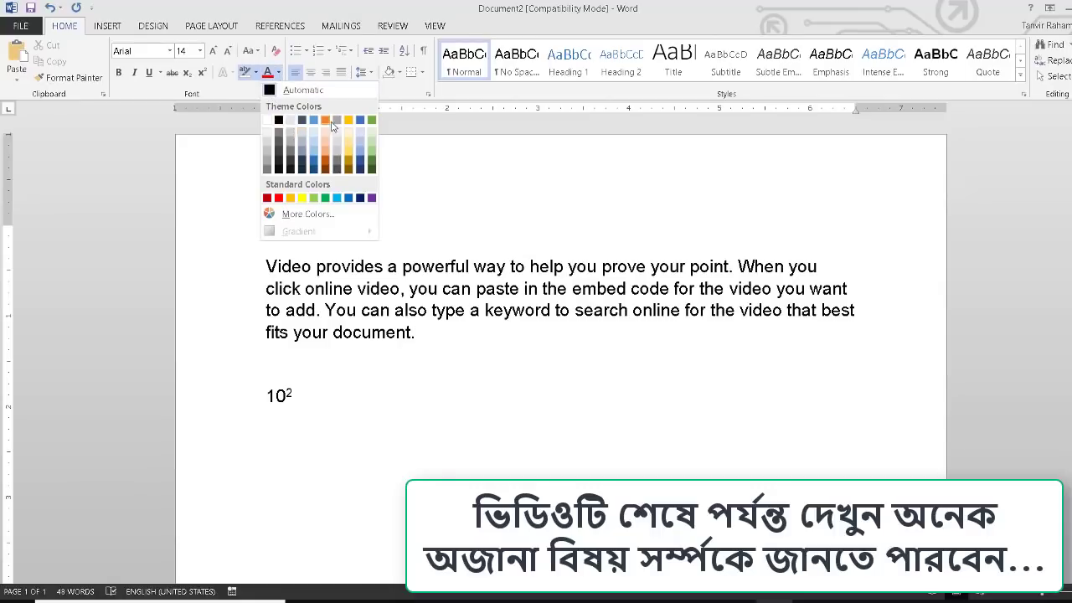
# Step: Colour the whole paragraph text Blue
pyautogui.click(339, 284)
pyautogui.doubleClick(329, 288)
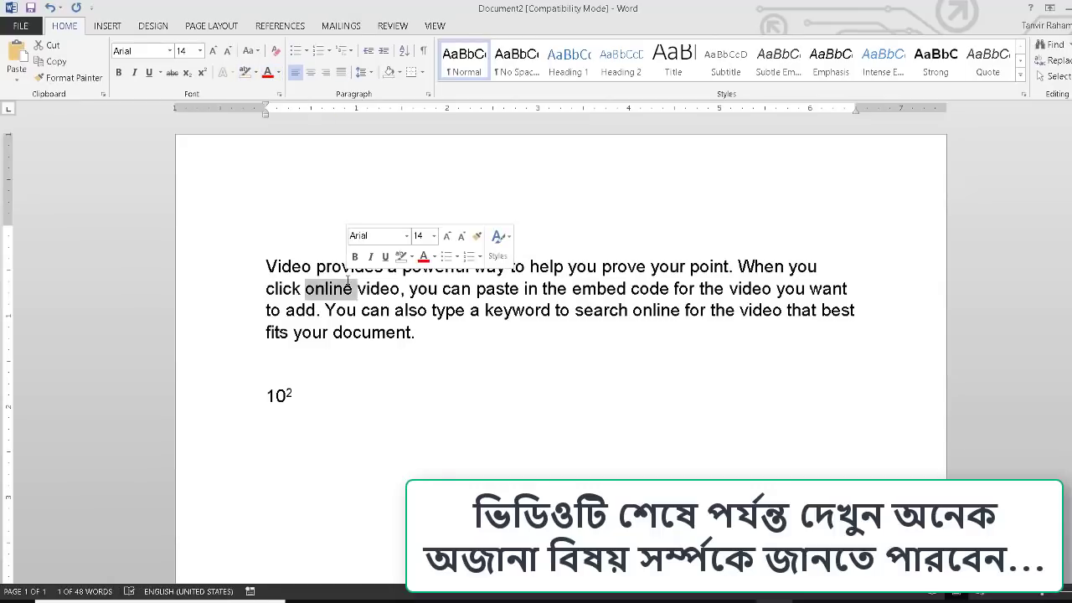
pyautogui.moveTo(263, 244); pyautogui.dragTo(463, 357)
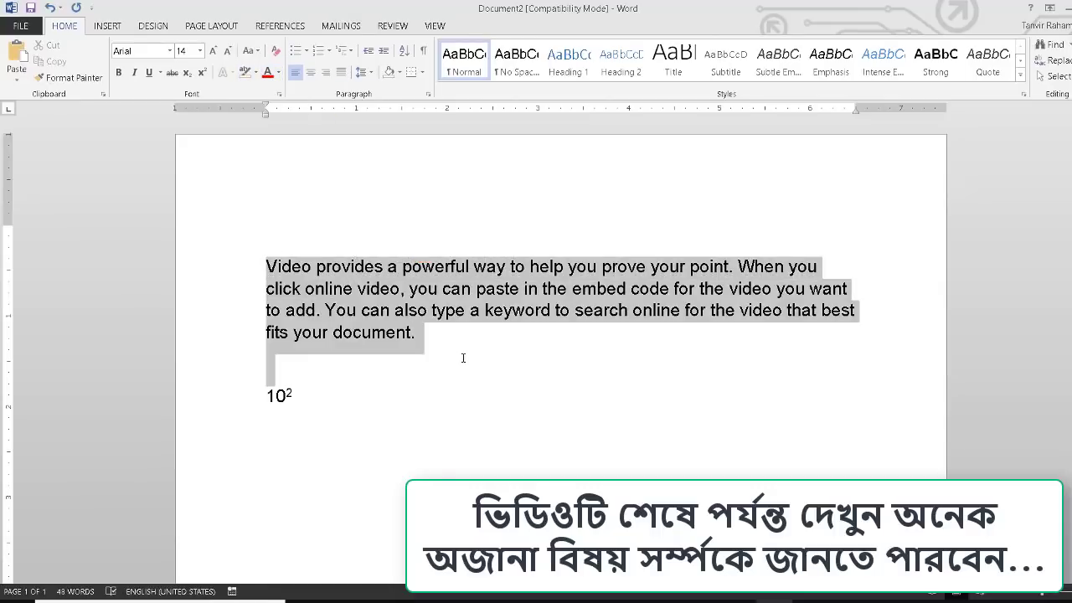
pyautogui.click(279, 73)
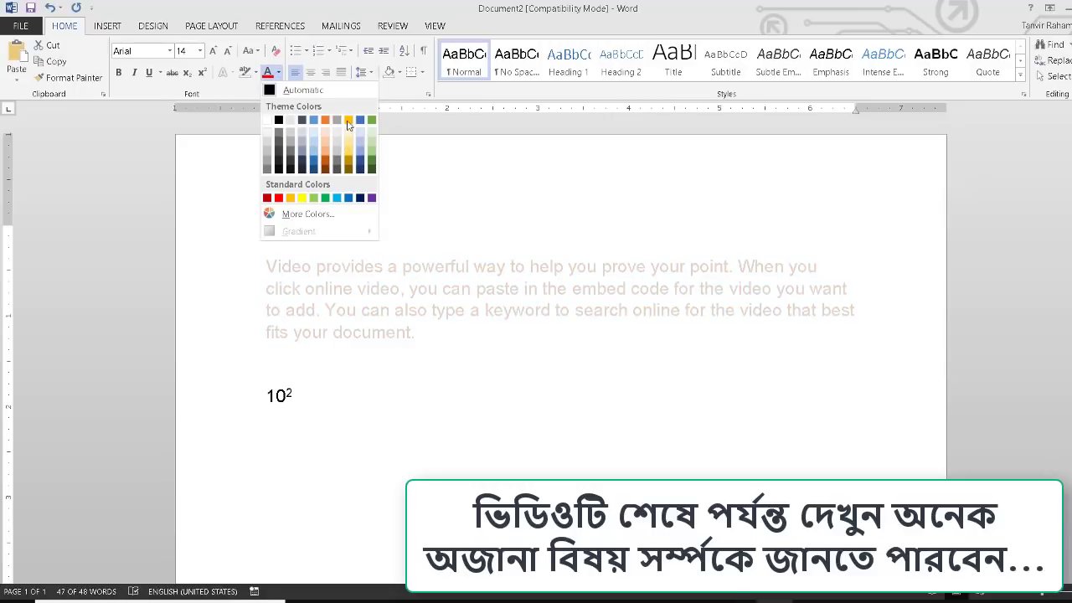
pyautogui.click(348, 199)
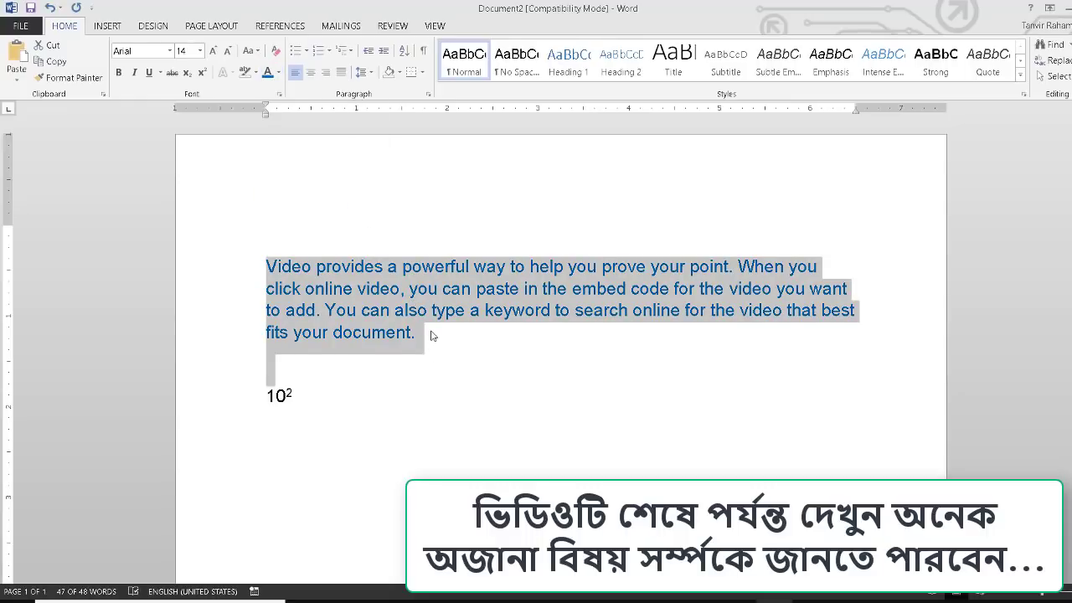
# Step: Reset the paragraph's font colour to Automatic
pyautogui.moveTo(428, 335); pyautogui.dragTo(266, 115)
pyautogui.click(279, 73)
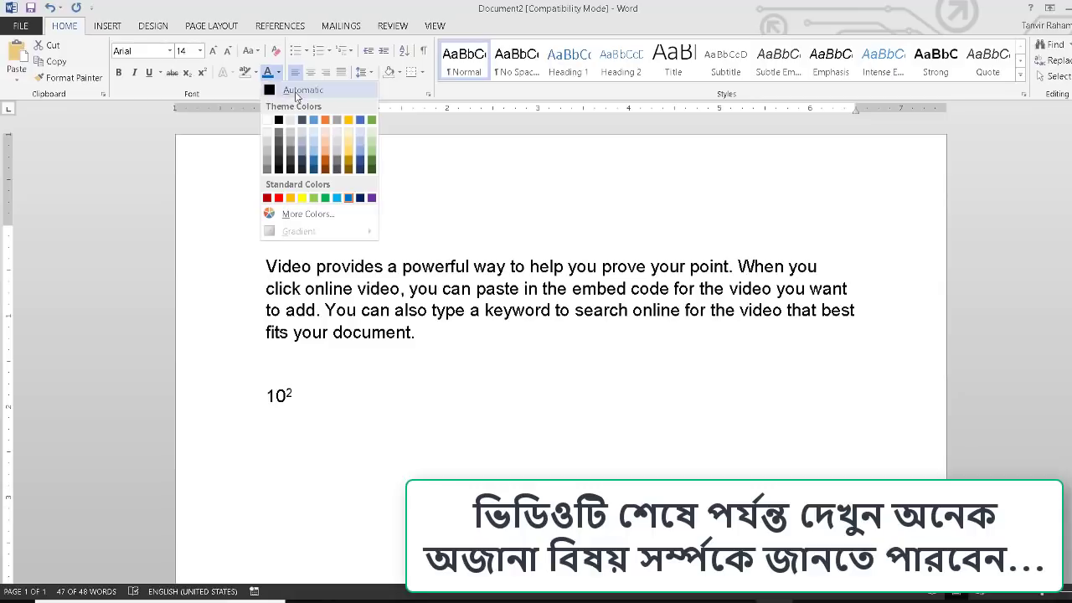
pyautogui.click(295, 91)
pyautogui.click(494, 341)
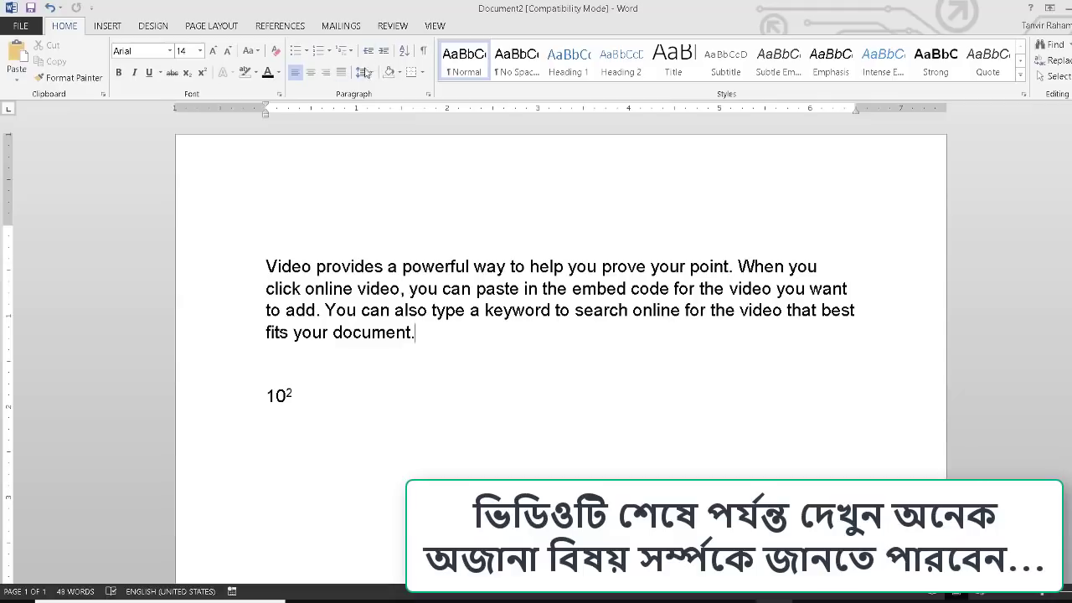
pyautogui.press('Up')
# Step: Make the paragraph a filled-circle bullet item and delete the 10² line
pyautogui.moveTo(265, 266); pyautogui.dragTo(433, 342)
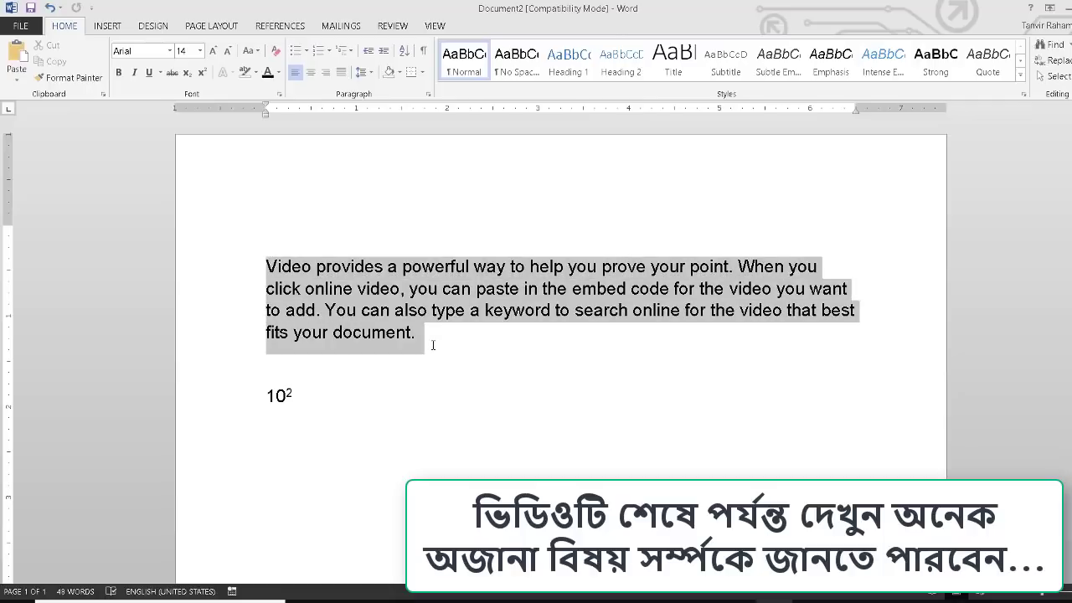
pyautogui.click(306, 52)
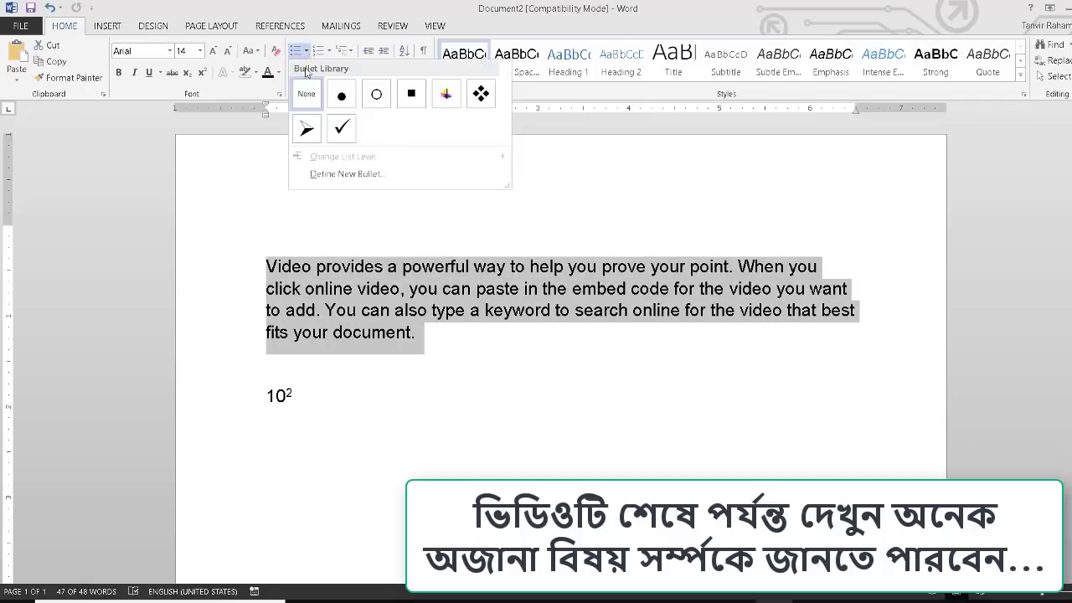
pyautogui.click(342, 95)
pyautogui.click(599, 339)
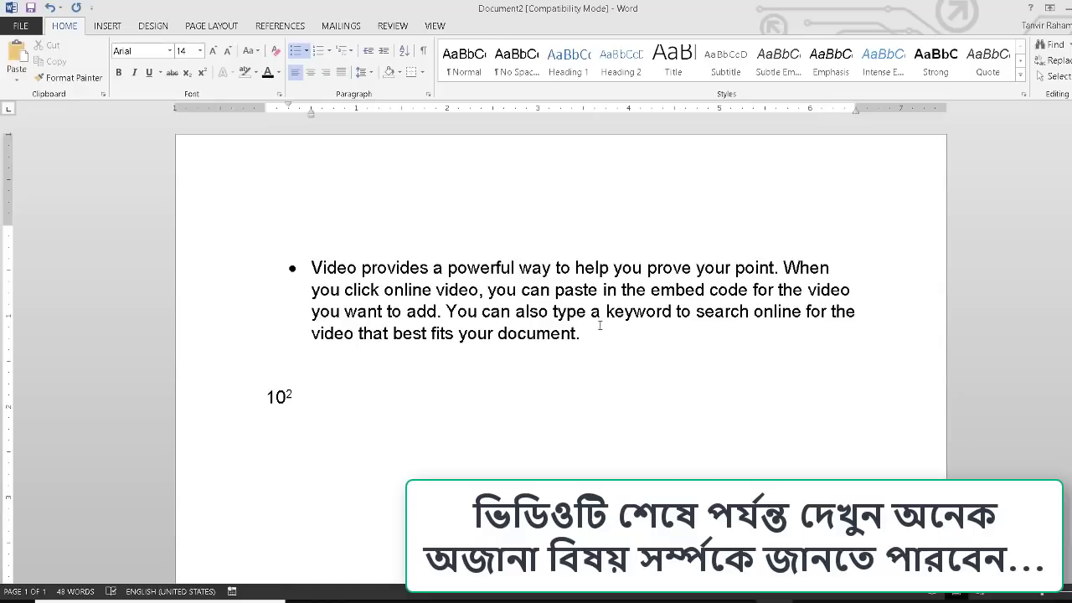
pyautogui.click(251, 394)
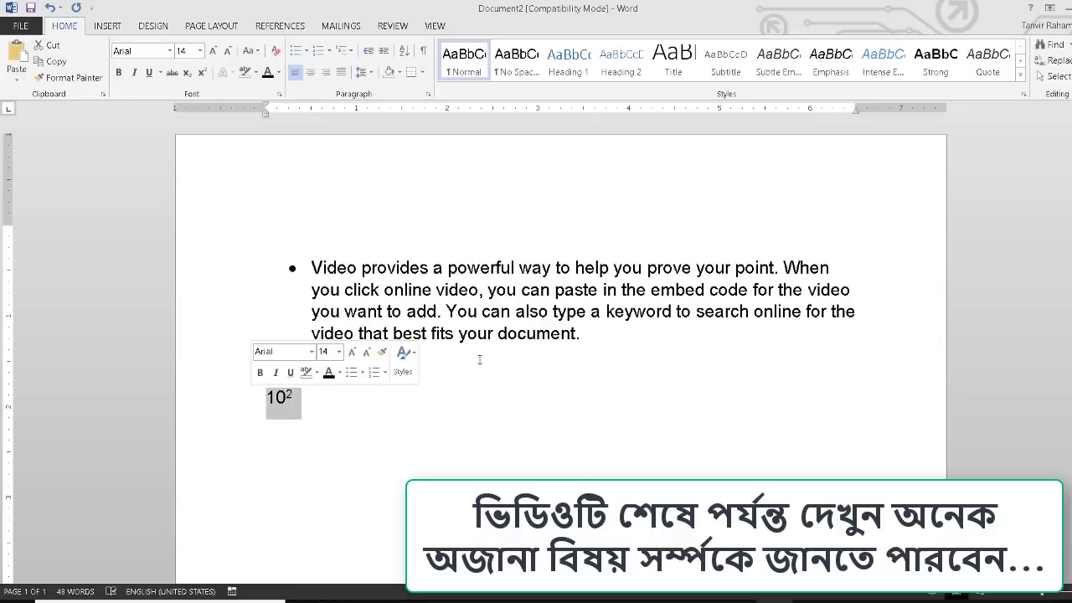
pyautogui.press('Delete')
# Step: Add two 'tttt' bullet items and an empty bullet below the paragraph
pyautogui.click(605, 338)
pyautogui.press('Return')
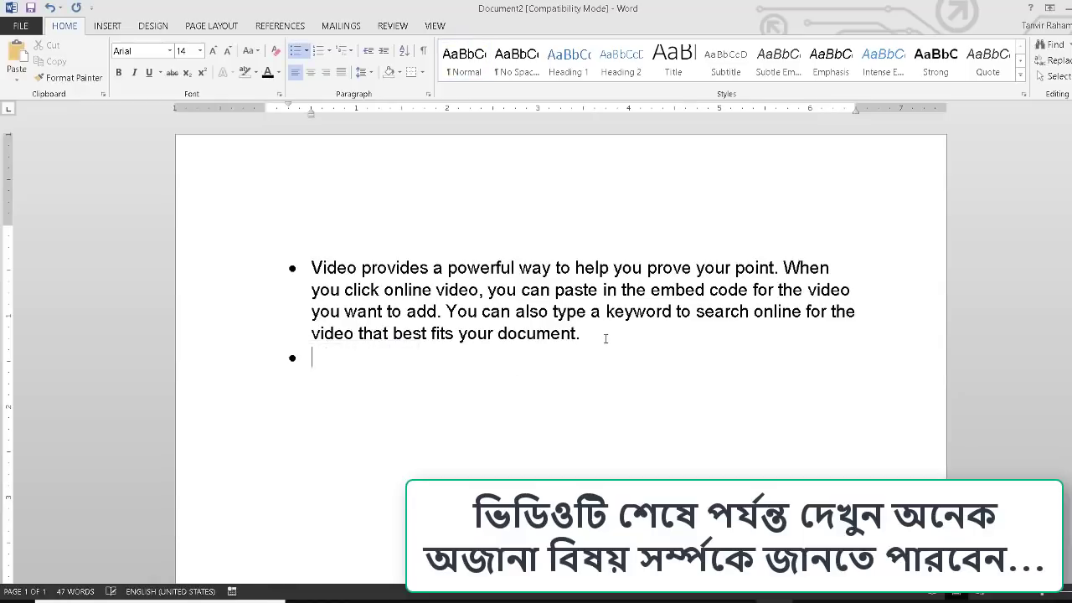
pyautogui.press('Return')
pyautogui.hotkey('ctrl', 'z')
pyautogui.write('tttt')
pyautogui.press('Return')
pyautogui.write('tttt')
pyautogui.press('Return')
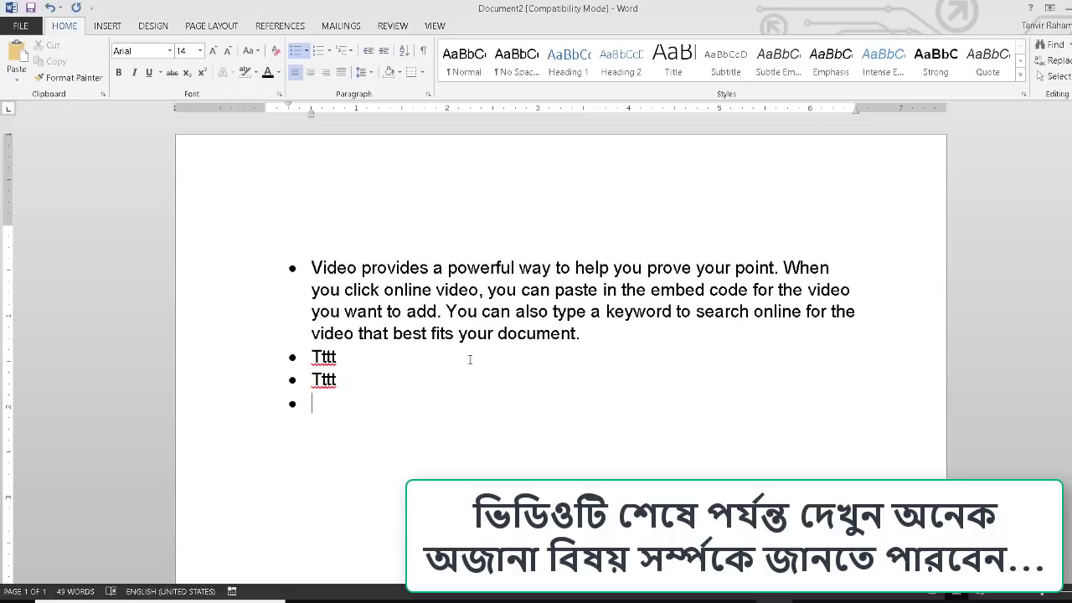
pyautogui.click(328, 51)
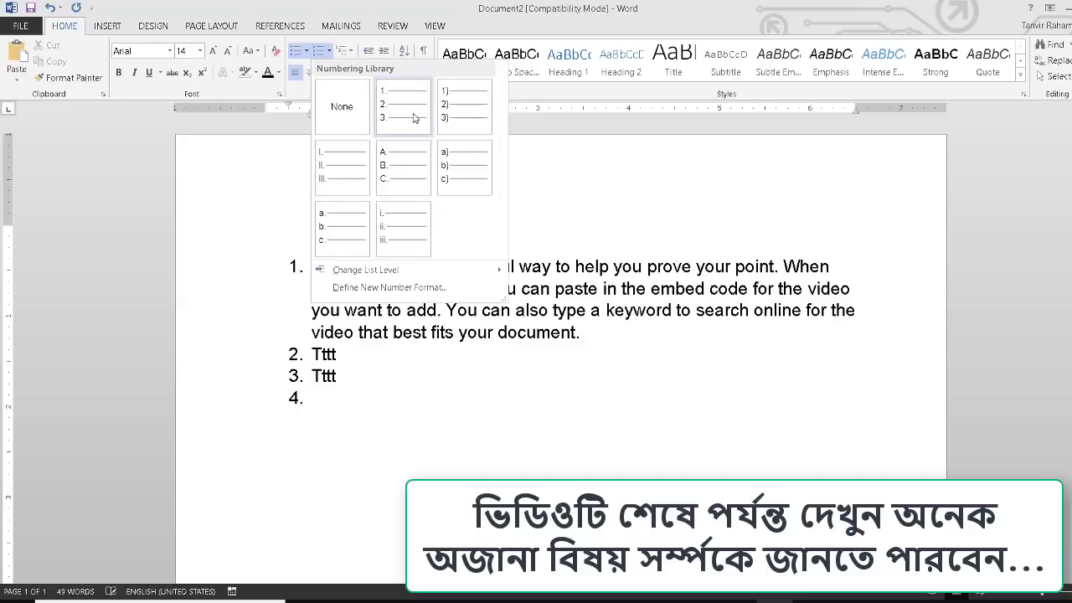
# Step: Close the list galleries unchanged and delete the s so 'best fits' reads 'best fit'
pyautogui.click(196, 215)
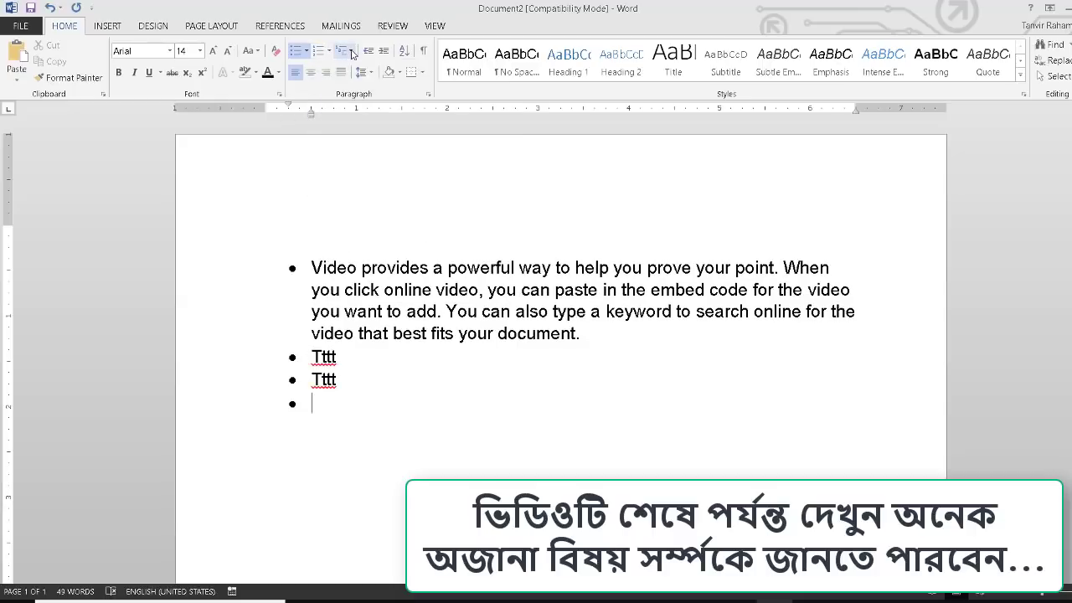
pyautogui.click(351, 52)
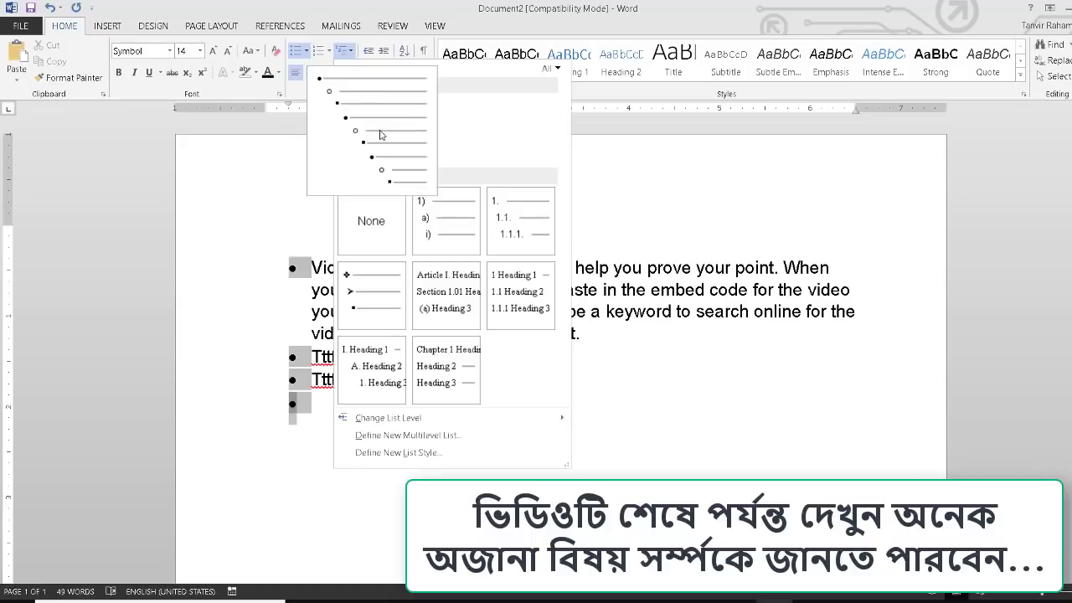
pyautogui.press('Escape')
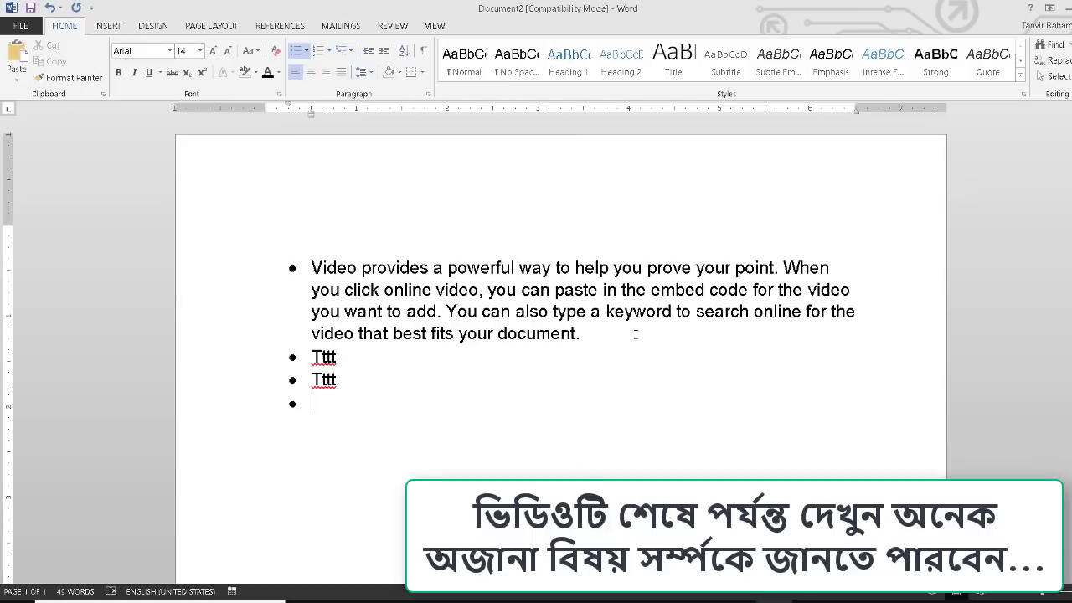
pyautogui.moveTo(579, 333); pyautogui.dragTo(312, 266)
pyautogui.click(292, 268)
pyautogui.click(344, 51)
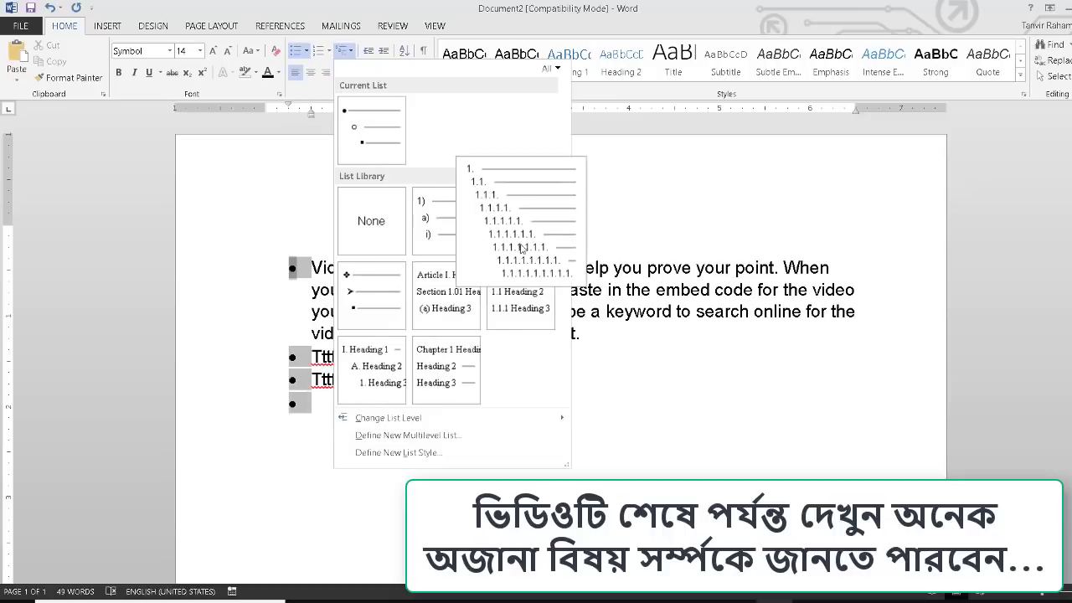
pyautogui.click(453, 339)
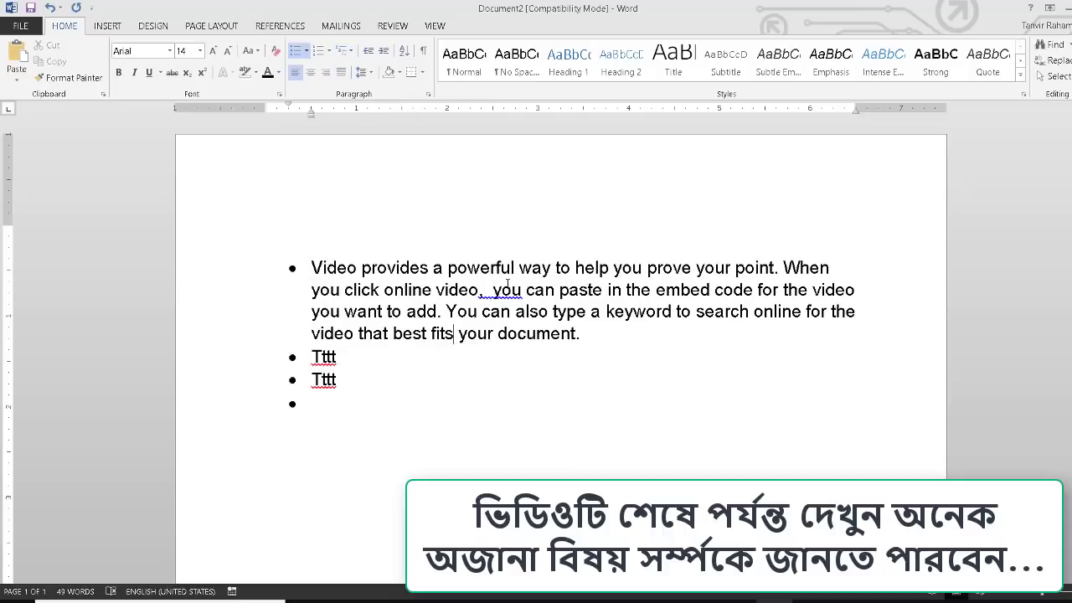
pyautogui.press('BackSpace')
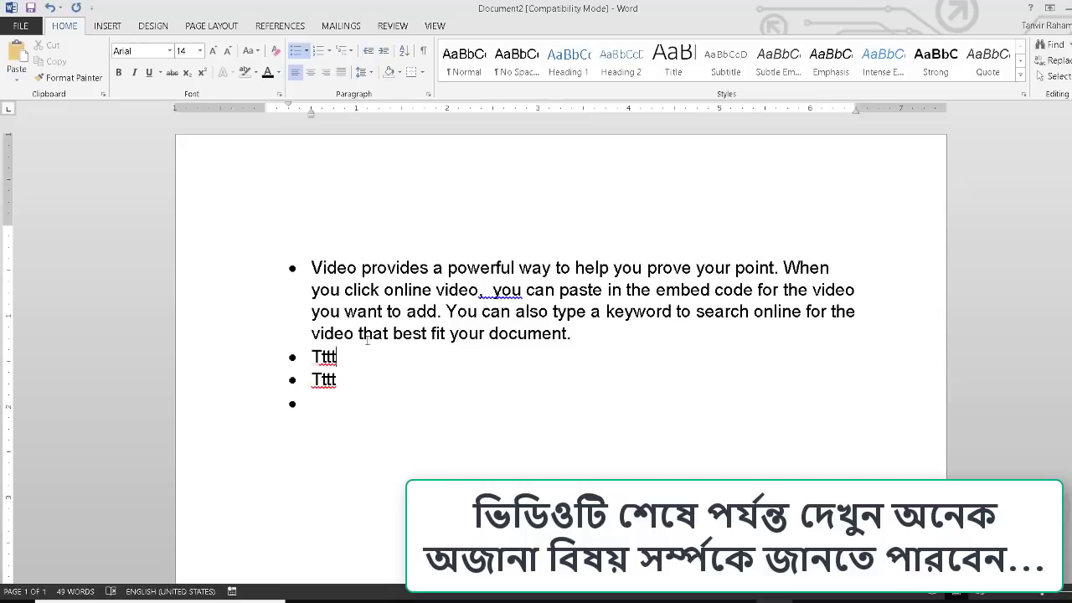
# Step: Move the first paragraph and first Tttt item one indent level left
pyautogui.moveTo(369, 343); pyautogui.dragTo(326, 268)
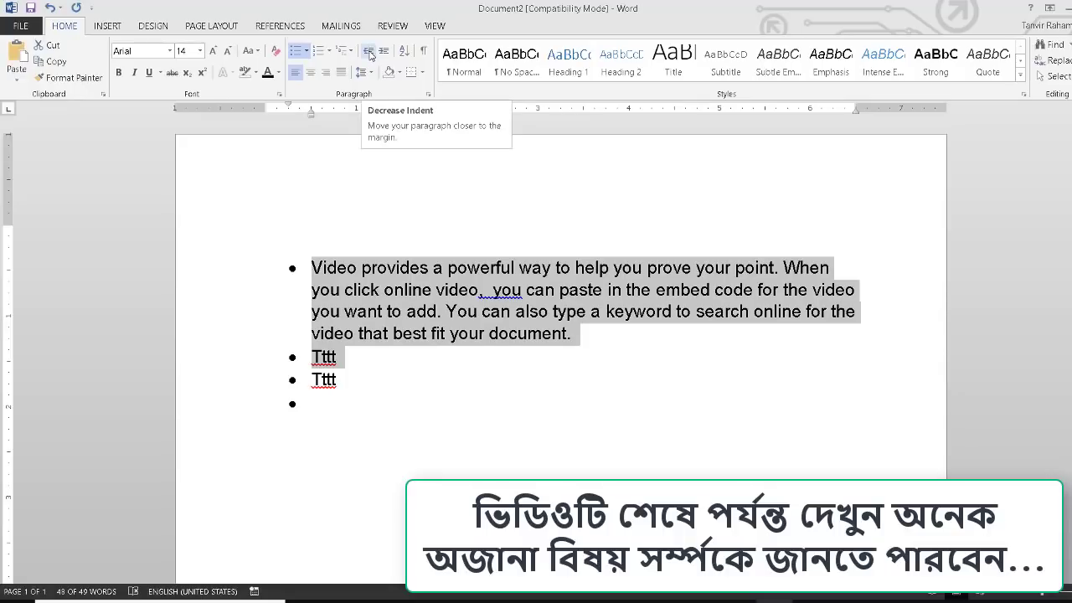
pyautogui.click(369, 52)
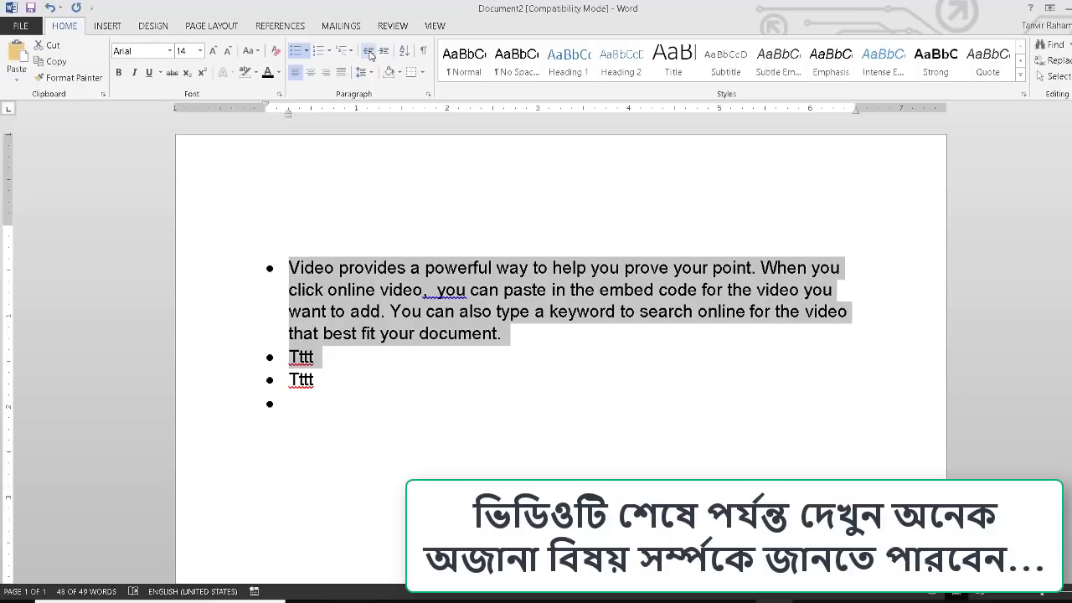
pyautogui.click(383, 52)
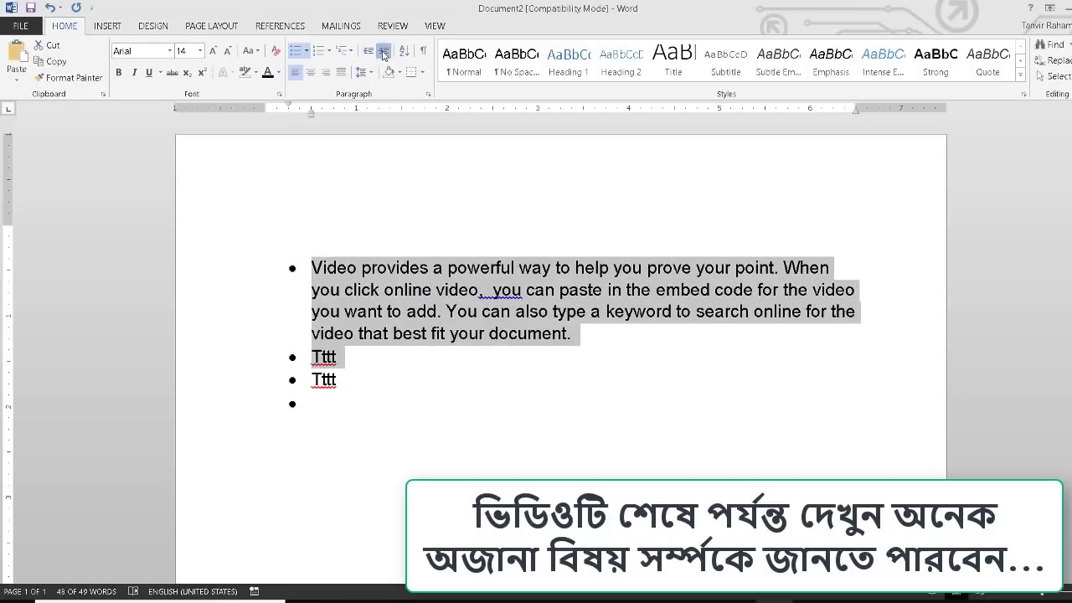
pyautogui.click(382, 52)
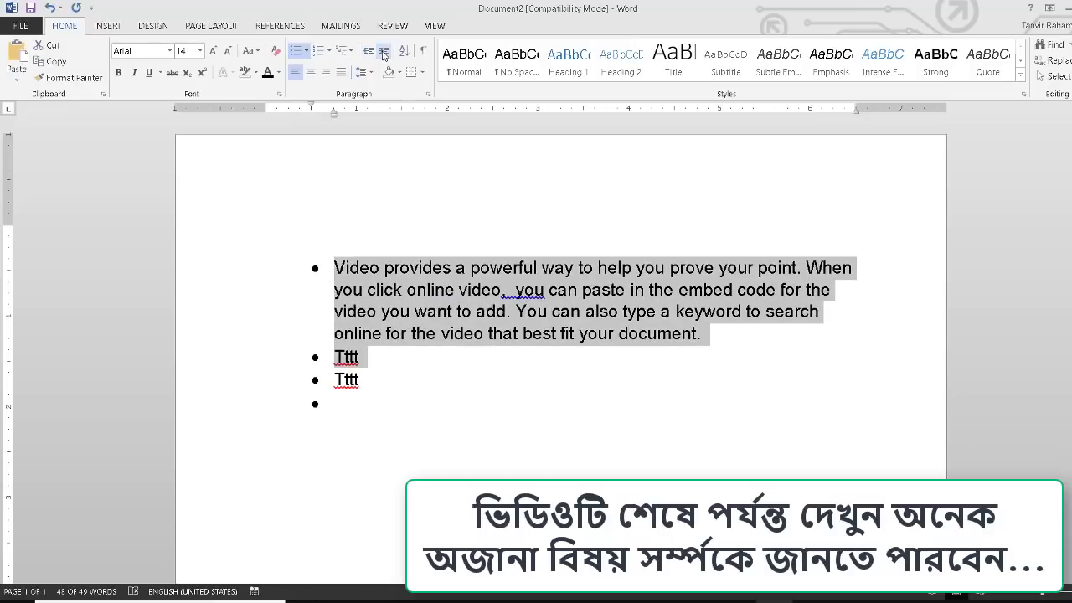
pyautogui.click(382, 52)
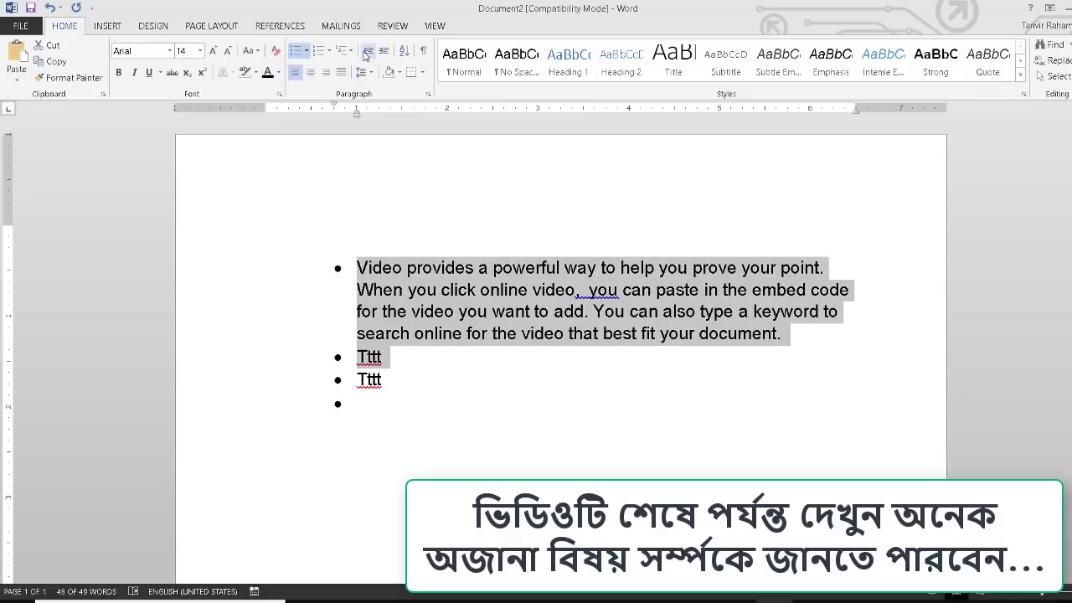
pyautogui.click(366, 52)
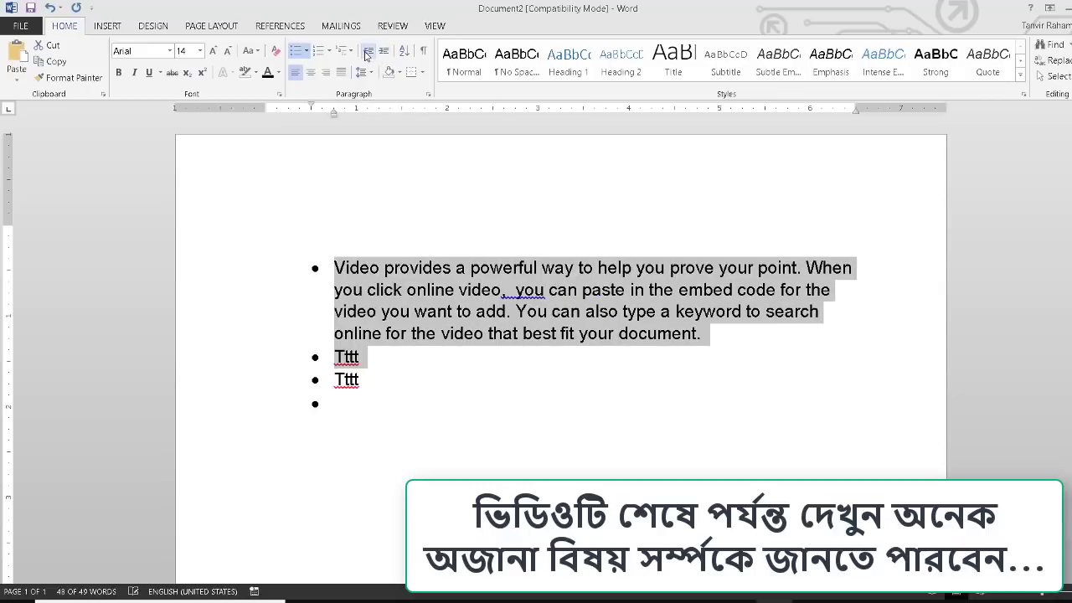
pyautogui.click(367, 52)
pyautogui.click(384, 52)
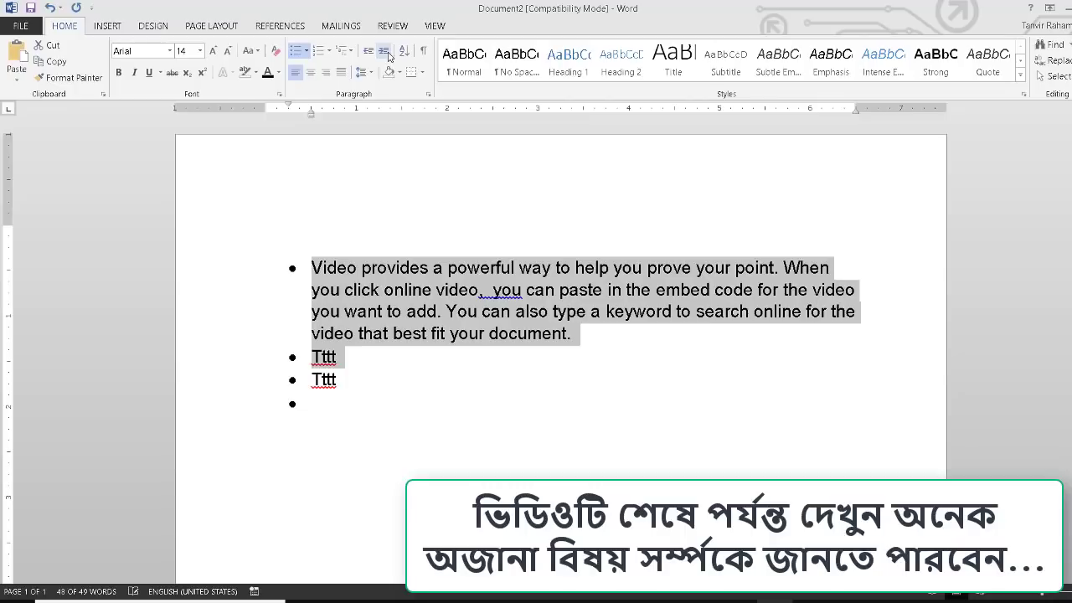
pyautogui.click(384, 52)
pyautogui.click(387, 56)
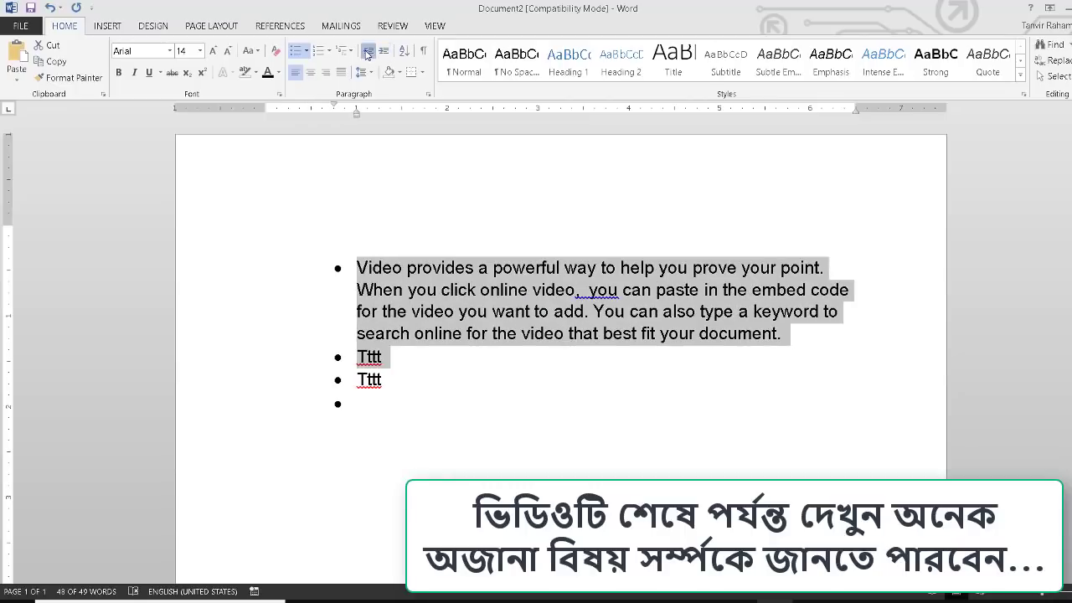
pyautogui.click(367, 52)
pyautogui.click(367, 52)
pyautogui.click(415, 370)
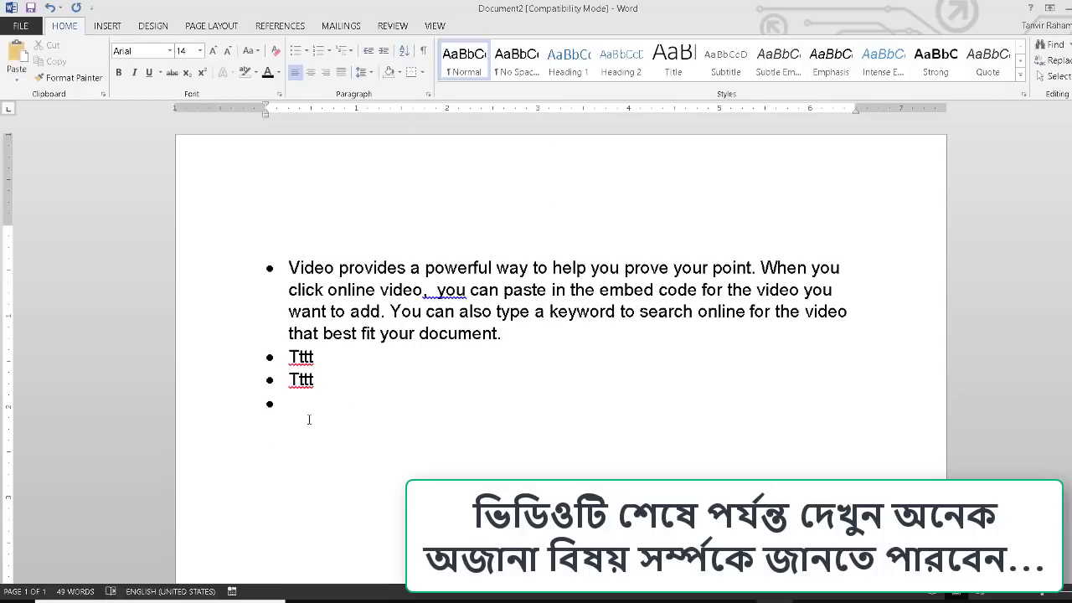
# Step: Replace the bulleted list with typed lines: A plus a name, B, and D C
pyautogui.moveTo(309, 419); pyautogui.dragTo(359, 251)
pyautogui.hotkey('ctrl', 'z')
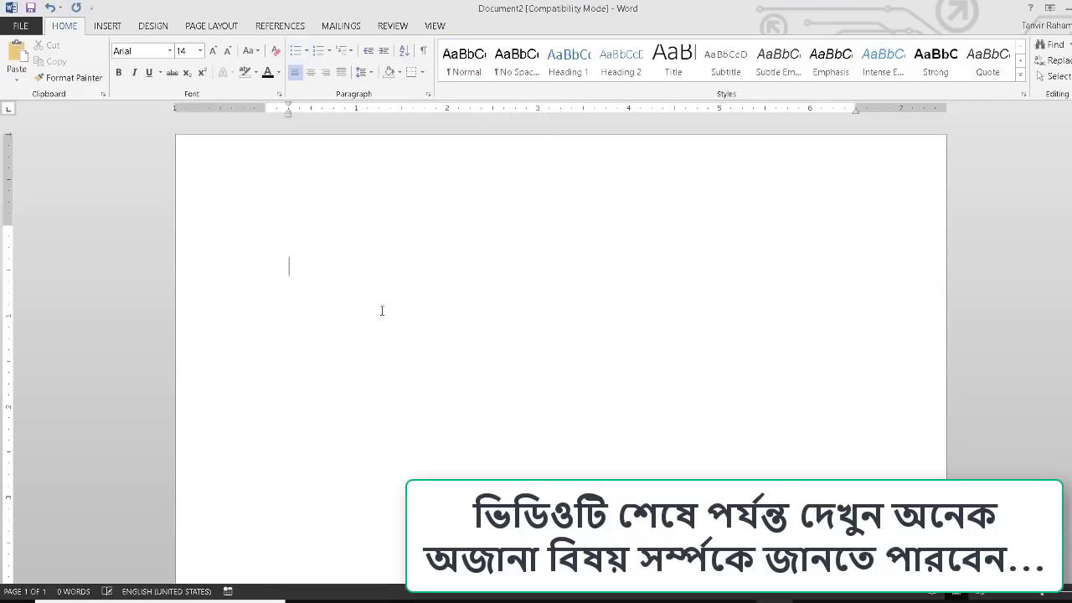
pyautogui.write('A ')
pyautogui.write('T')
pyautogui.write('anvir Academy')
pyautogui.press('Return')
pyautogui.write('B')
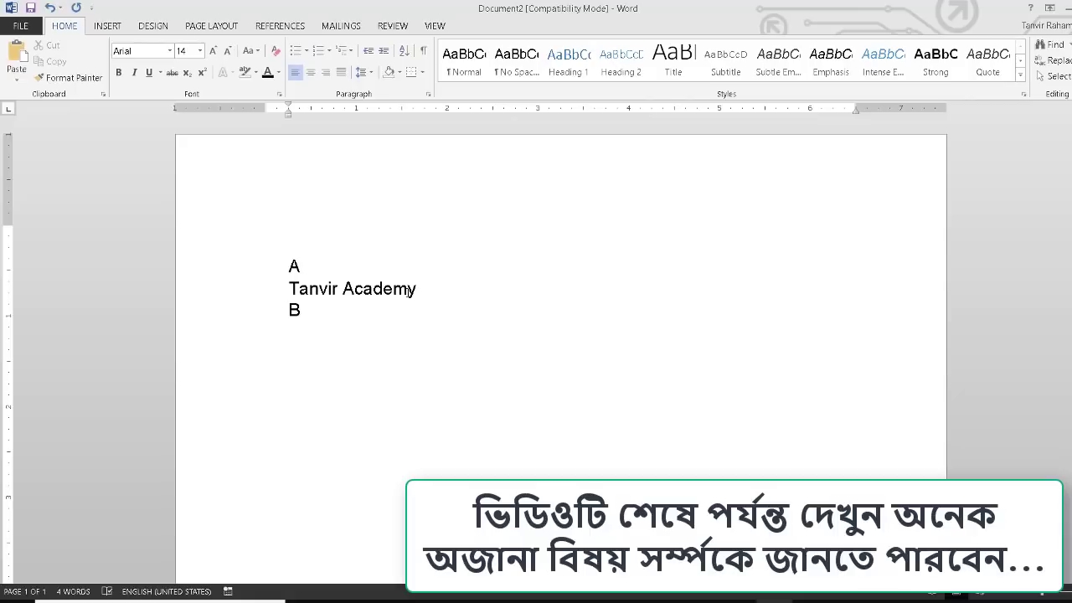
pyautogui.press('Return')
pyautogui.write('D ')
pyautogui.write('C')
# Step: Trim the name line down to T and put T and B on separate lines
pyautogui.moveTo(409, 286); pyautogui.dragTo(298, 288)
pyautogui.click(423, 289)
pyautogui.press('BackSpace')
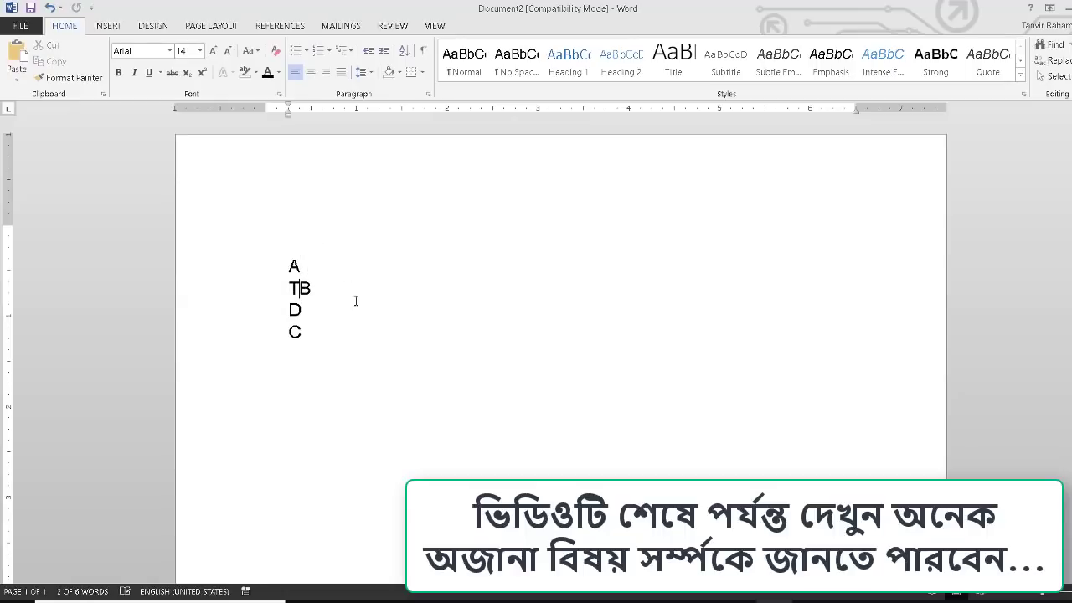
pyautogui.press('Return')
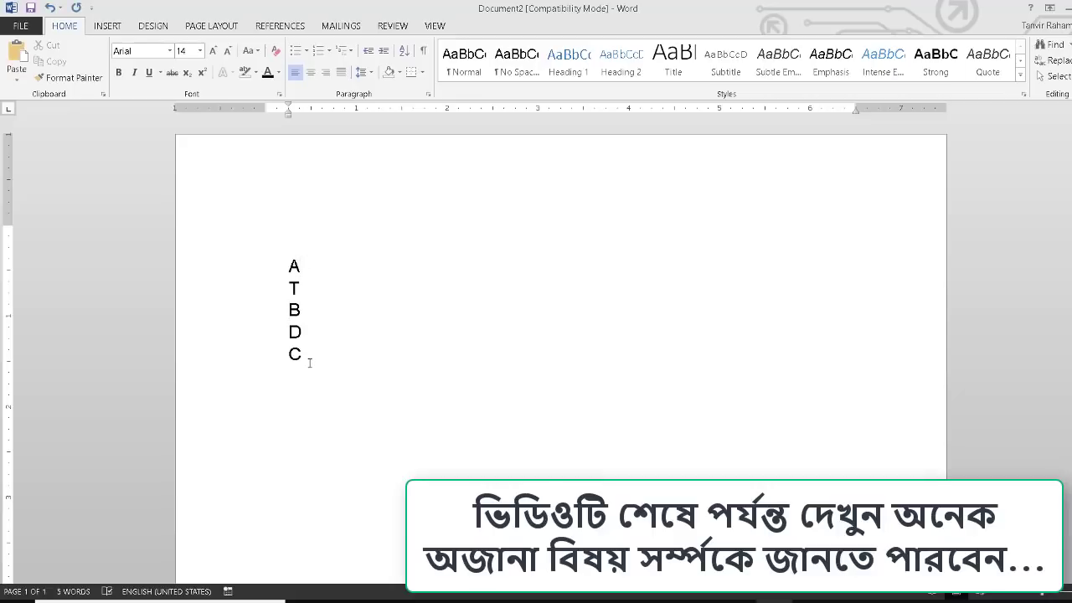
# Step: Sort the five letter lines in ascending order
pyautogui.moveTo(306, 362); pyautogui.dragTo(280, 267)
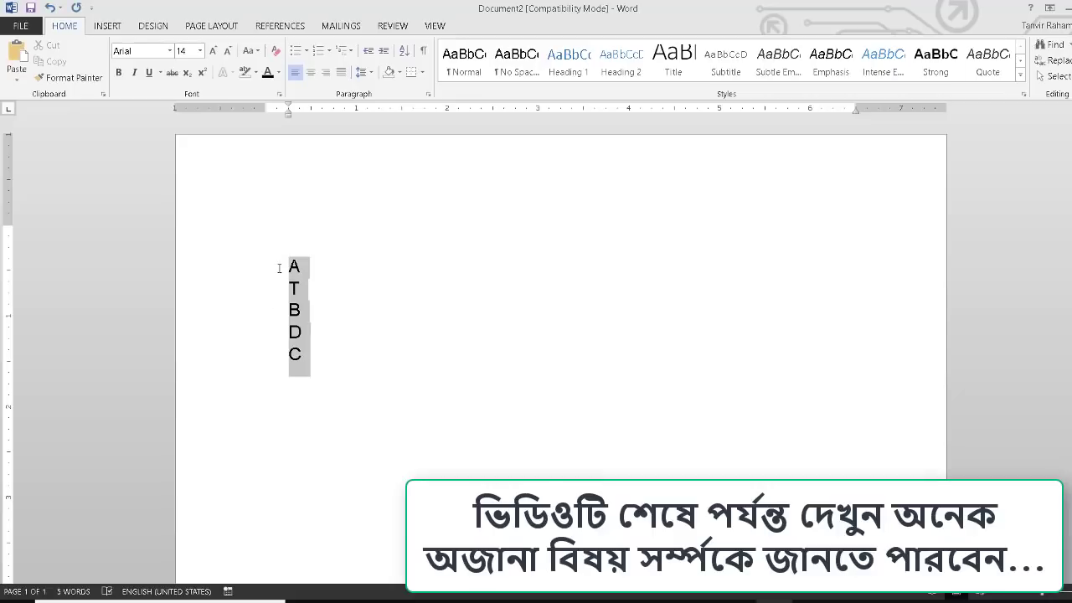
pyautogui.click(404, 54)
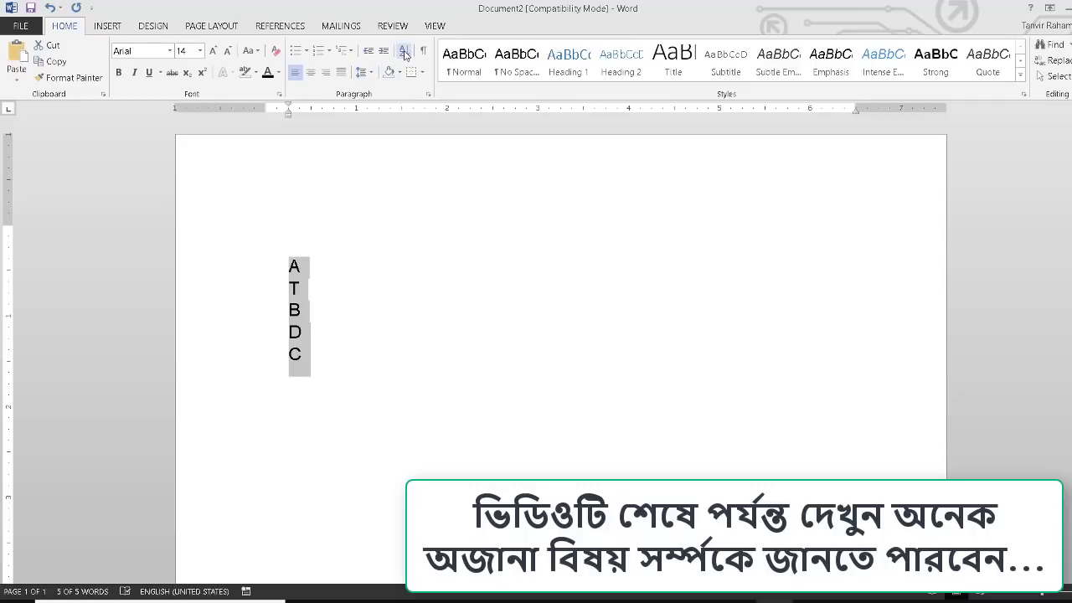
pyautogui.moveTo(552, 193); pyautogui.dragTo(517, 183)
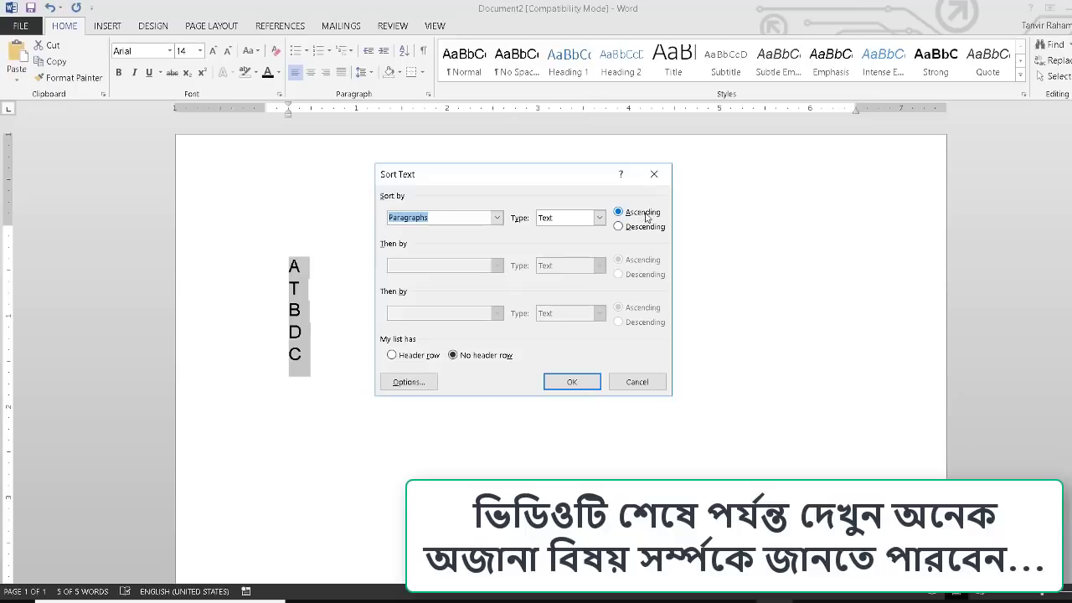
pyautogui.click(585, 383)
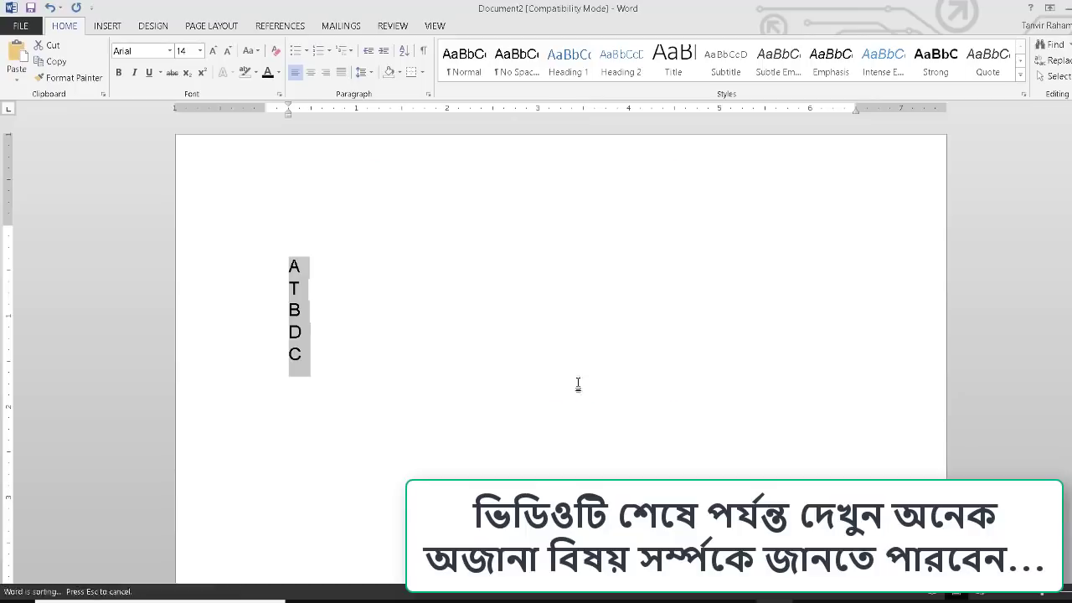
pyautogui.click(298, 371)
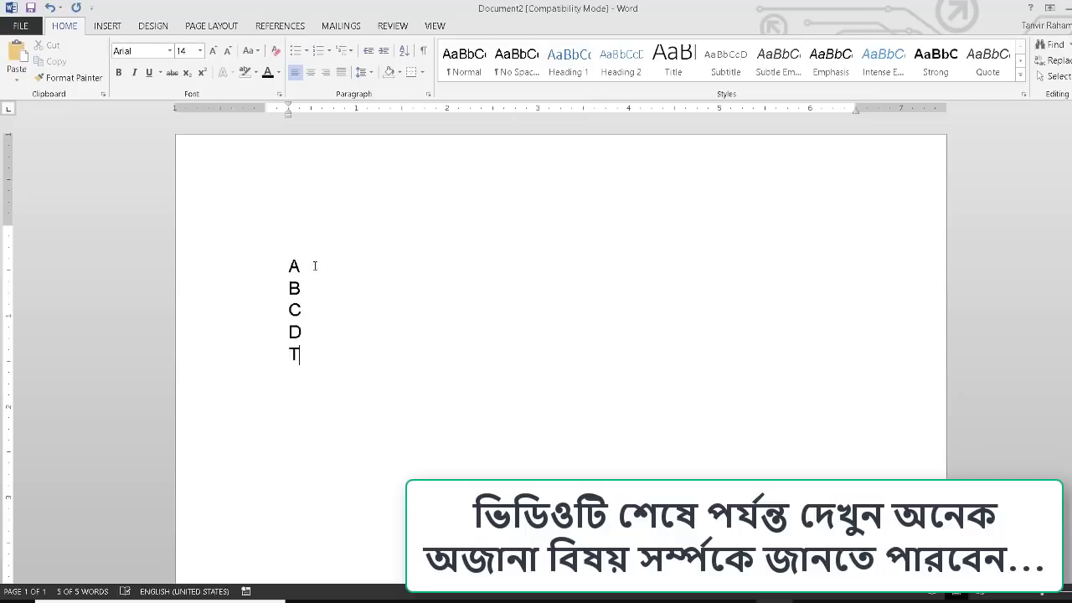
# Step: Re-sort the letter lines in descending order so they read T, D, C, B, A
pyautogui.moveTo(304, 354); pyautogui.dragTo(279, 271)
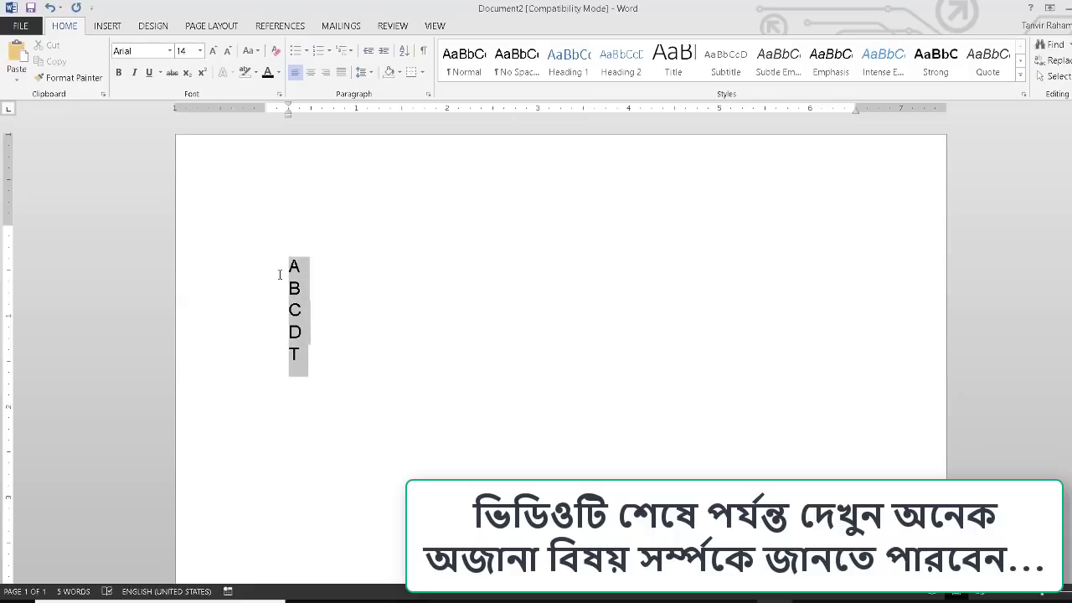
pyautogui.click(403, 52)
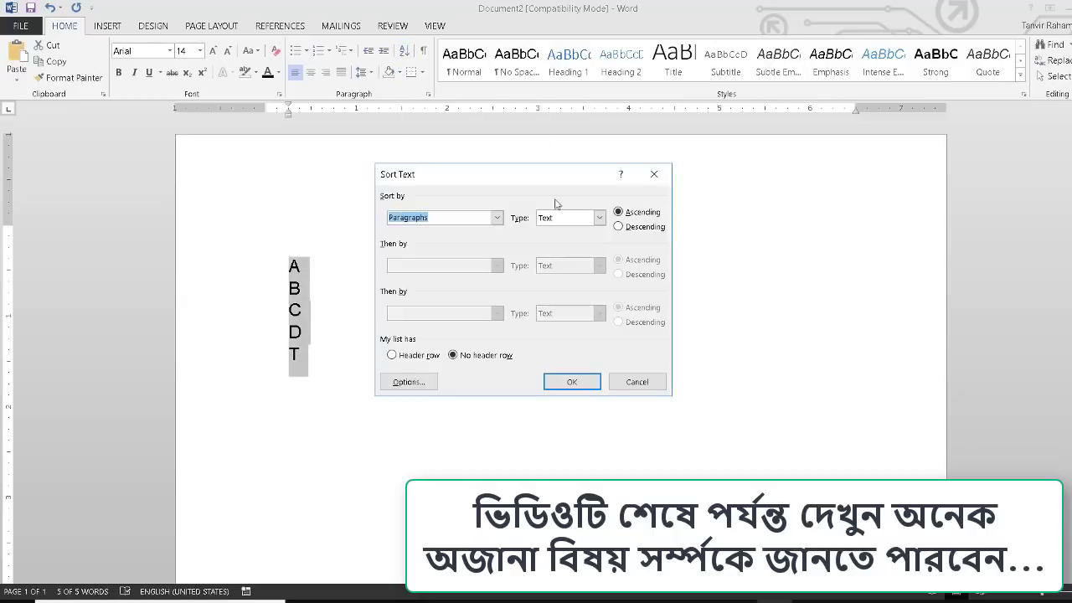
pyautogui.click(650, 229)
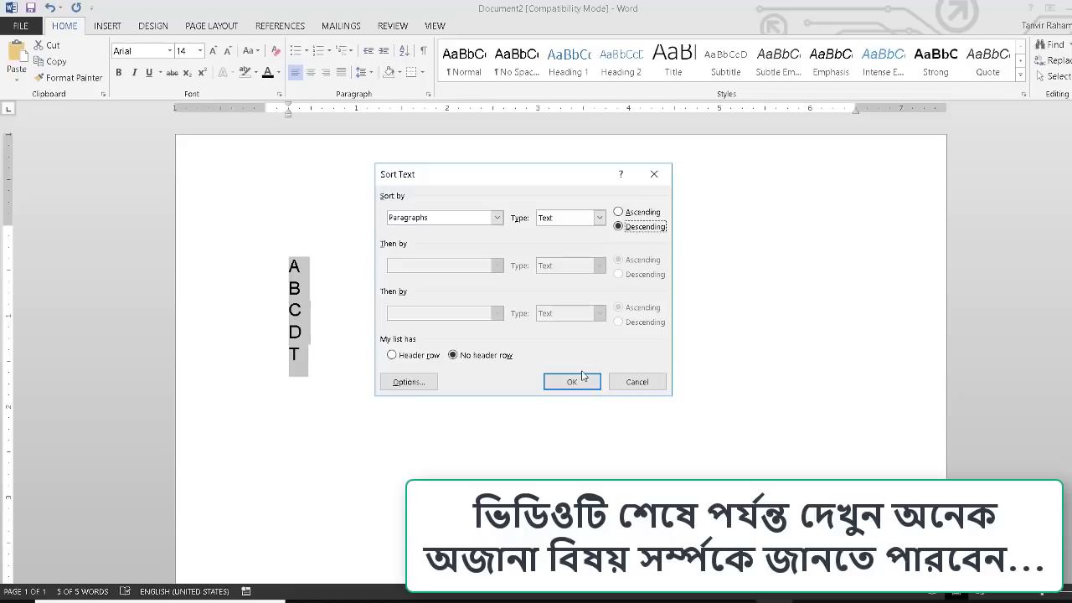
pyautogui.click(572, 382)
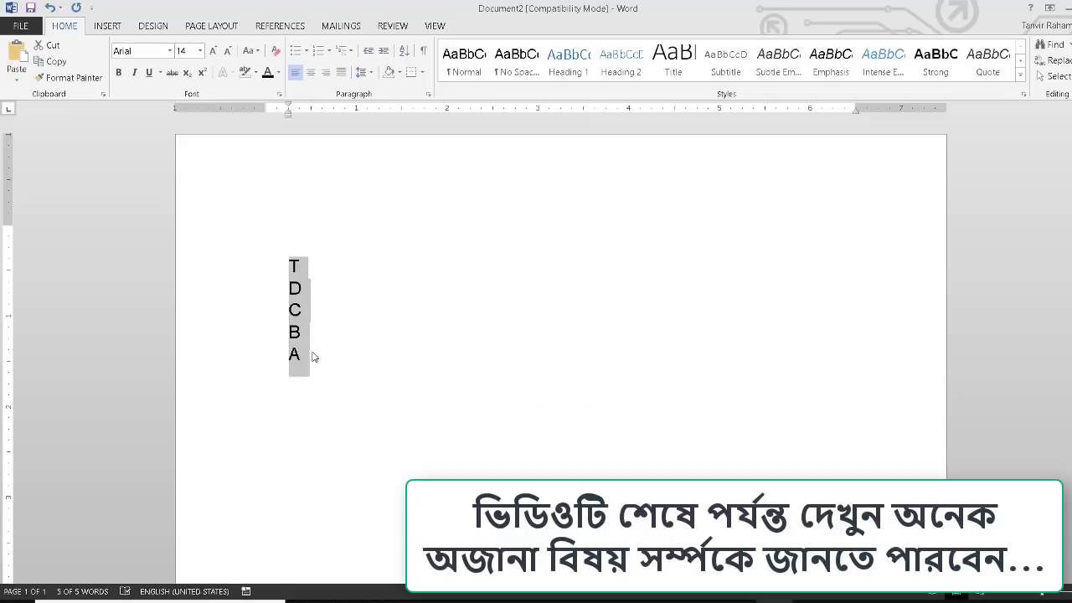
pyautogui.click(311, 354)
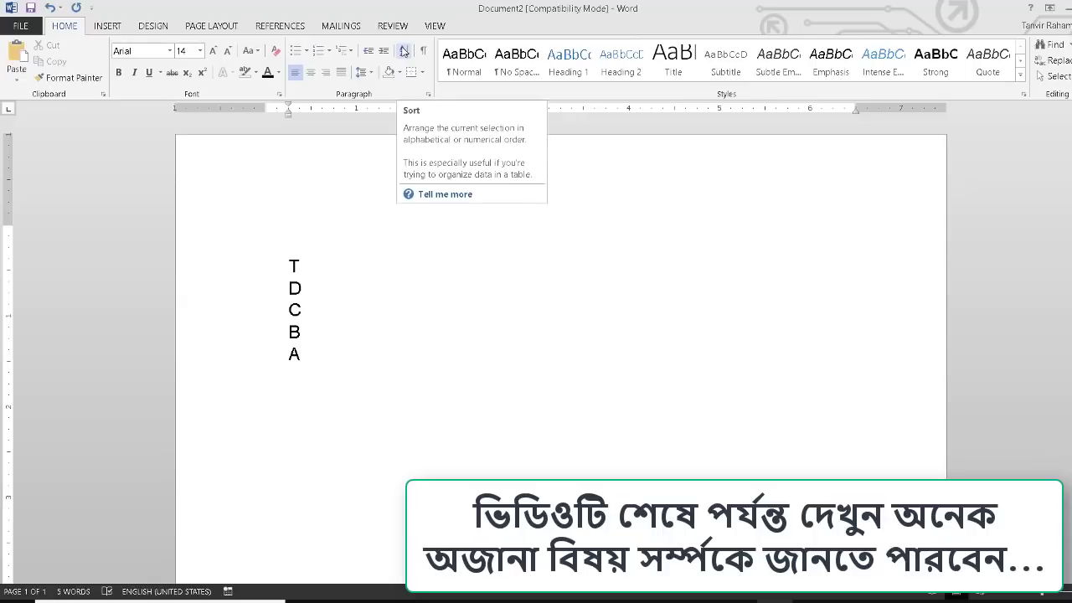
pyautogui.click(299, 377)
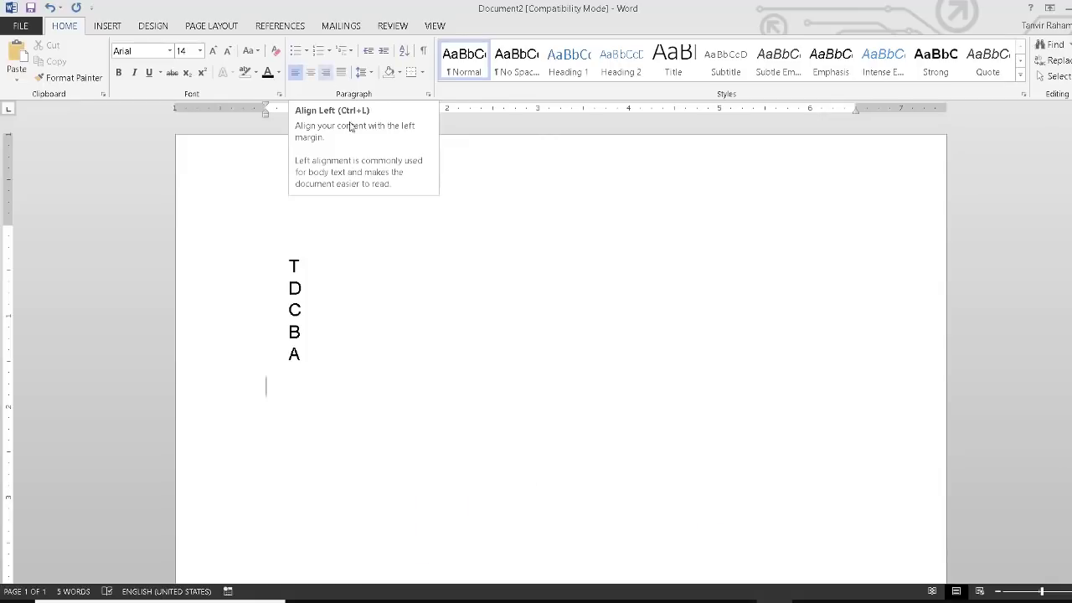
# Step: Undo twice to restore the Video paragraph and select all the text
pyautogui.hotkey('ctrl', 'z')
pyautogui.hotkey('ctrl', 'z')
pyautogui.hotkey('ctrl', 'z')
pyautogui.hotkey('ctrl', 'z')
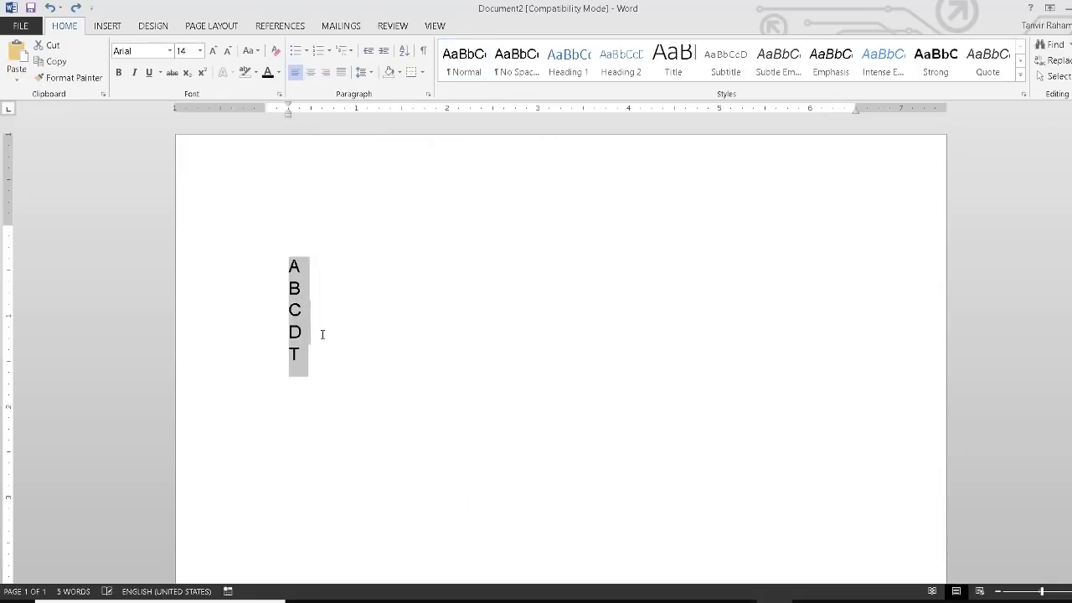
pyautogui.hotkey('ctrl', 'z')
pyautogui.hotkey('ctrl', 'z')
pyautogui.hotkey('ctrl', 'z')
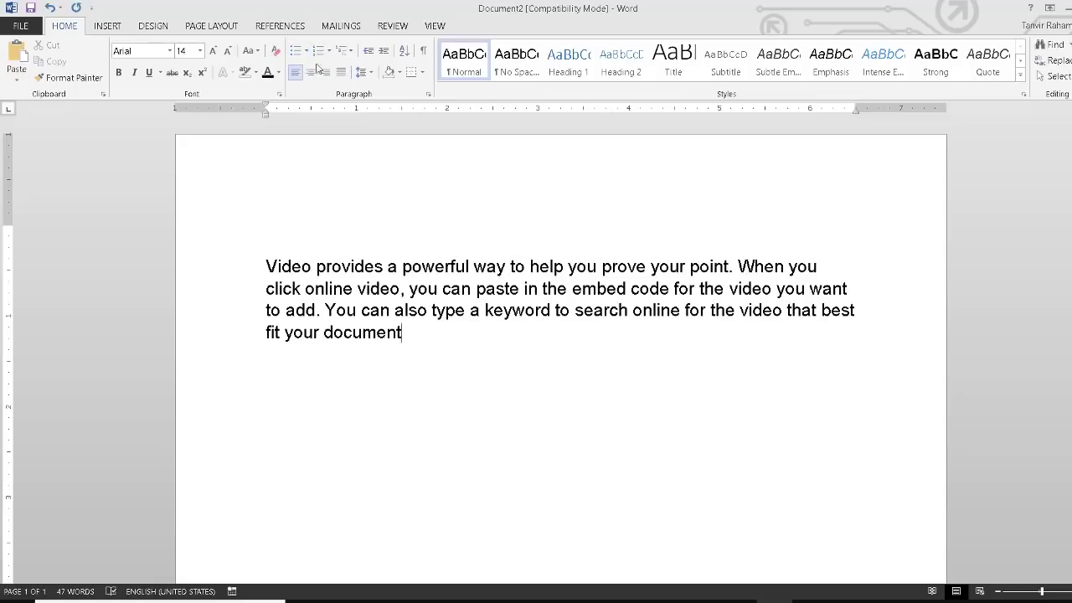
pyautogui.hotkey('ctrl', 'a')
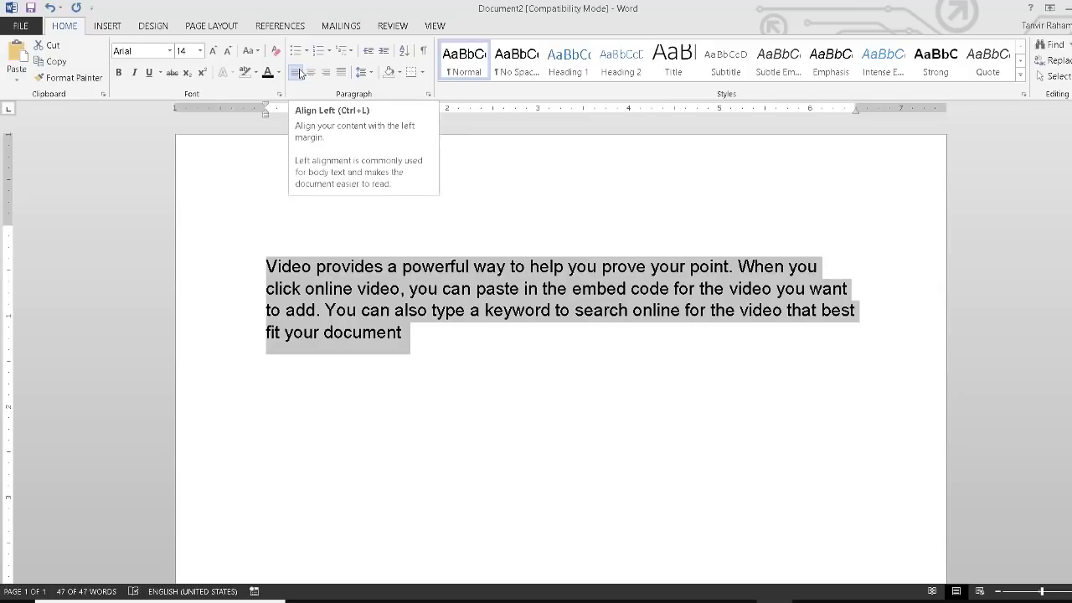
# Step: Justify the paragraph after trying left, centre and right alignment
pyautogui.click(300, 74)
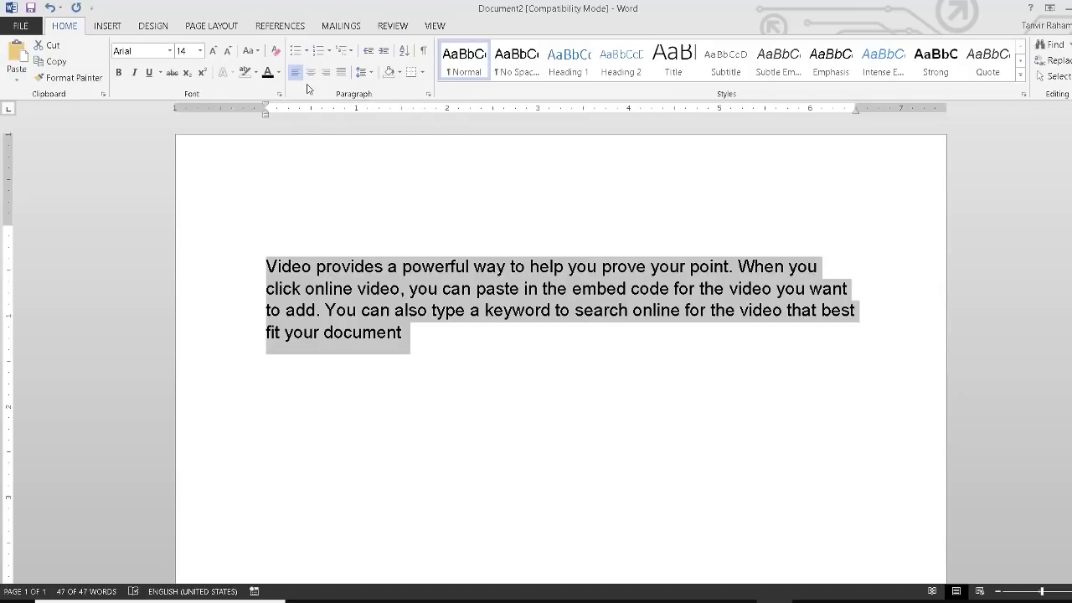
pyautogui.click(309, 74)
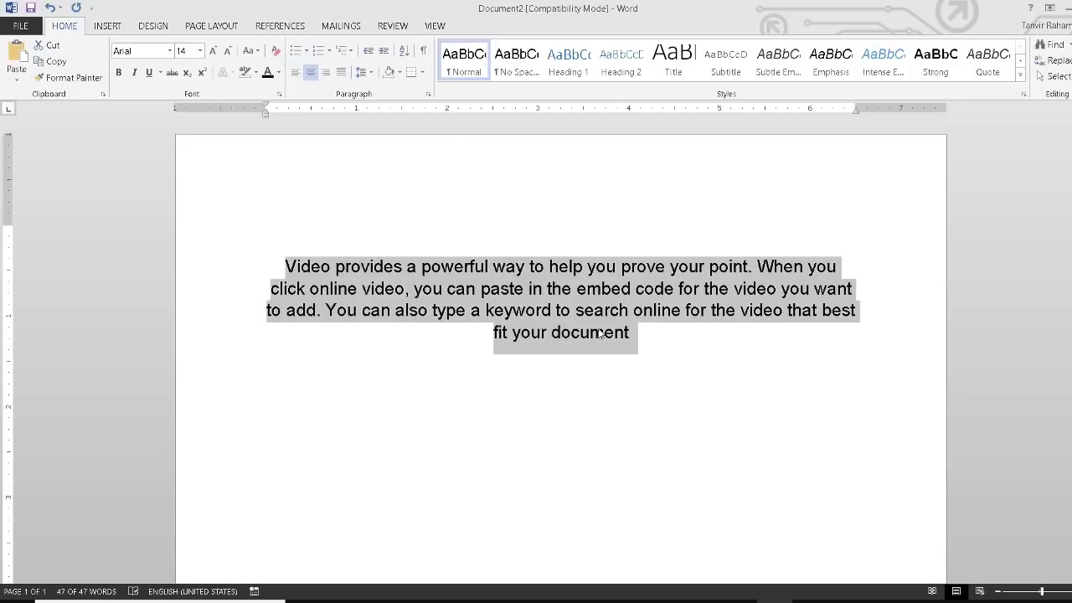
pyautogui.click(326, 74)
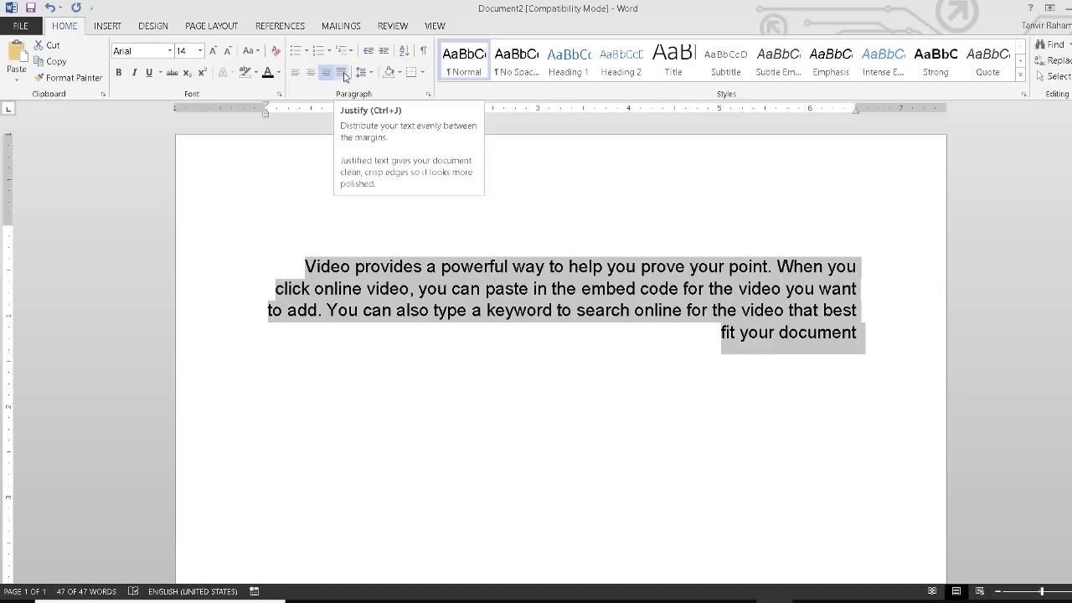
pyautogui.click(341, 74)
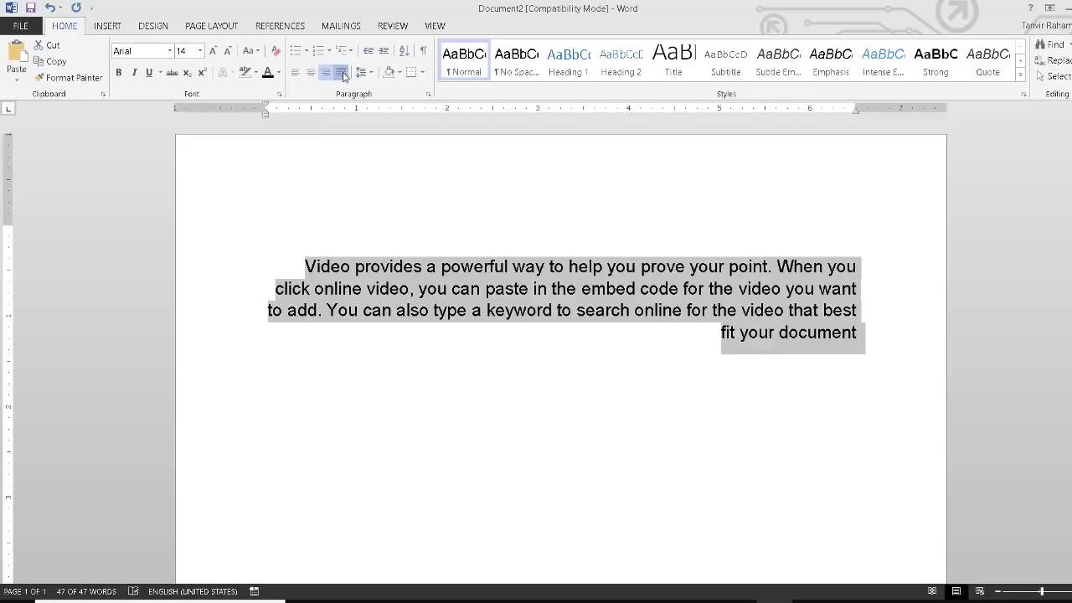
pyautogui.click(578, 359)
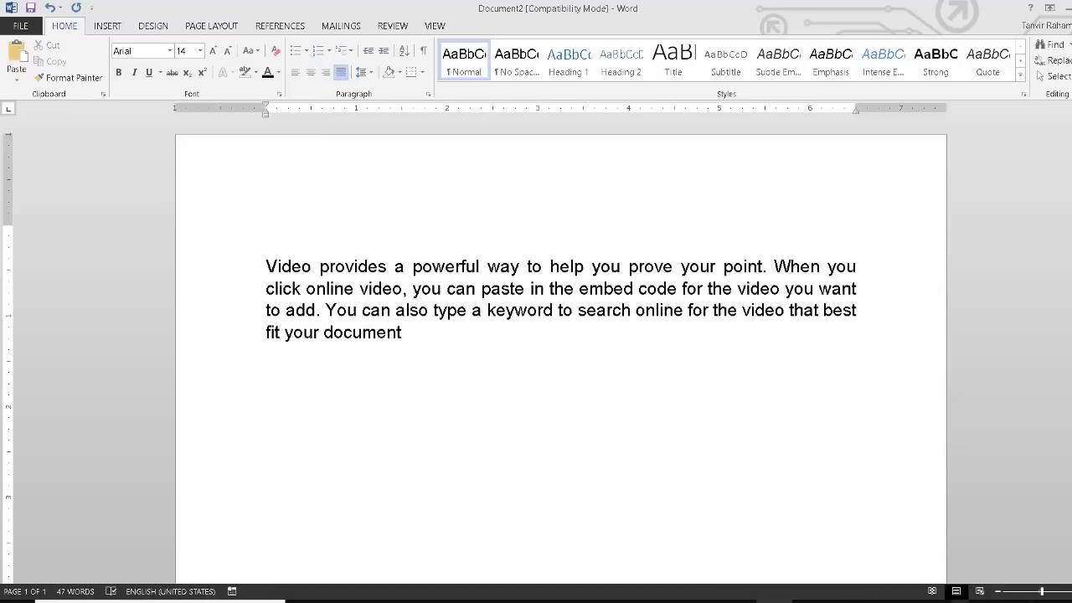
pyautogui.click(372, 73)
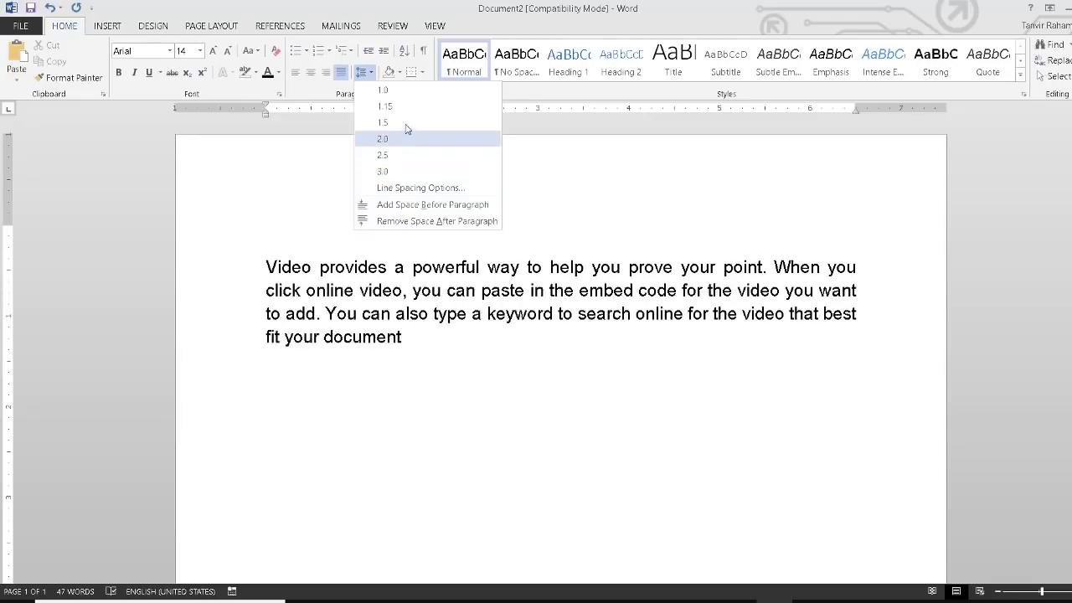
pyautogui.click(409, 190)
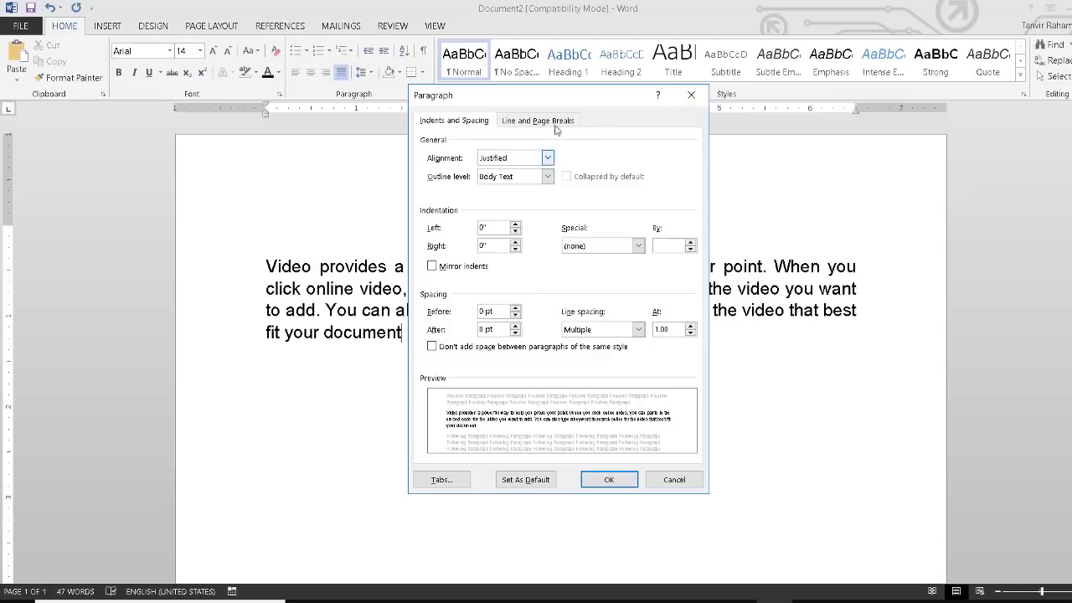
pyautogui.moveTo(574, 103); pyautogui.dragTo(709, 105)
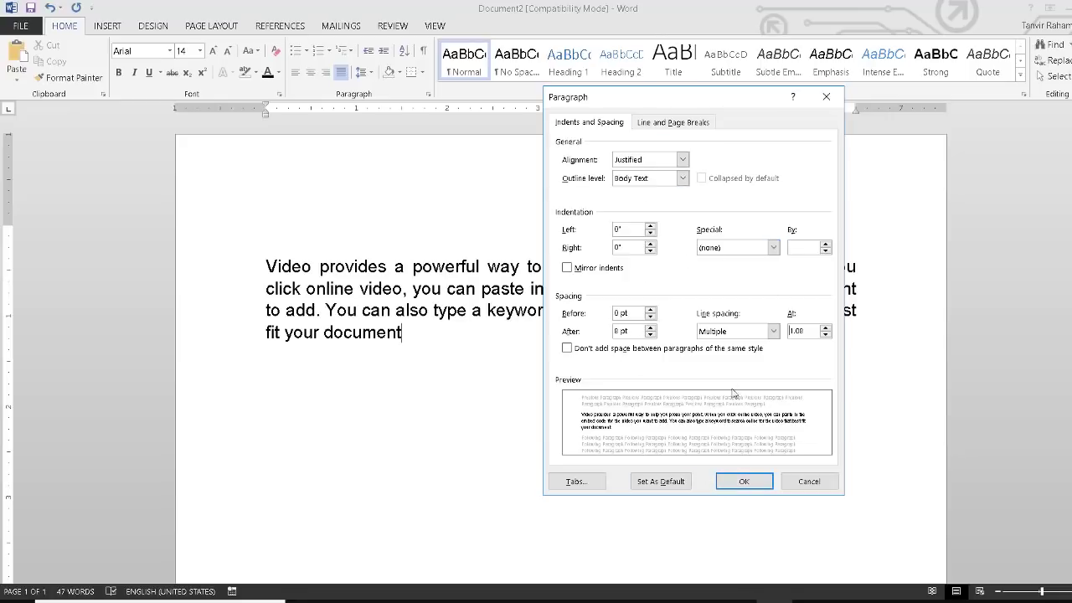
pyautogui.click(743, 481)
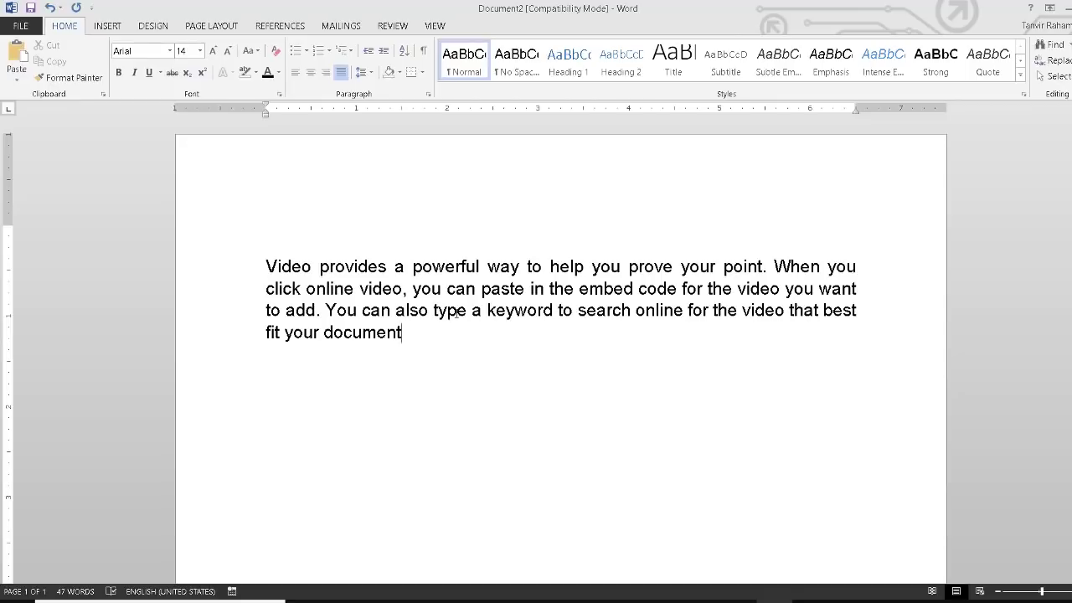
pyautogui.click(400, 73)
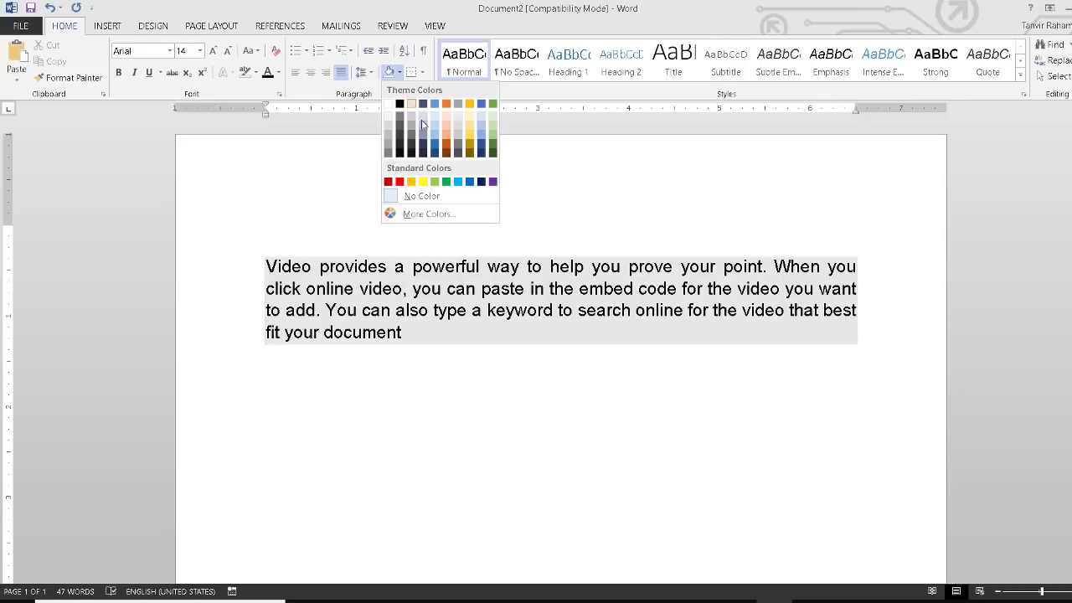
pyautogui.click(406, 332)
pyautogui.moveTo(407, 332)
pyautogui.mouseDown()
pyautogui.moveTo(306, 288)
pyautogui.moveTo(369, 118)
pyautogui.mouseUp()
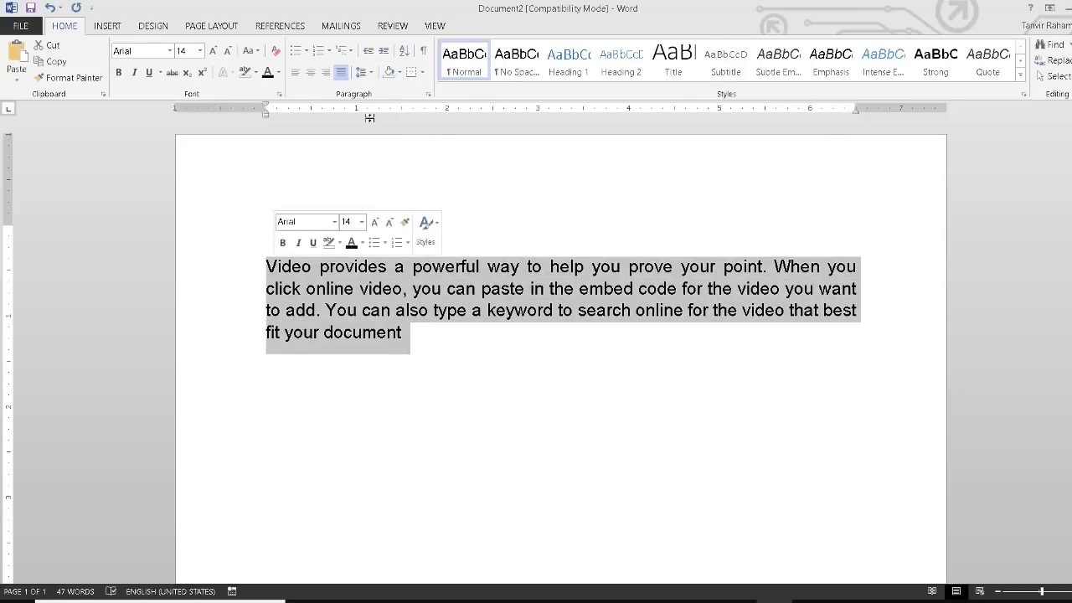
pyautogui.click(400, 74)
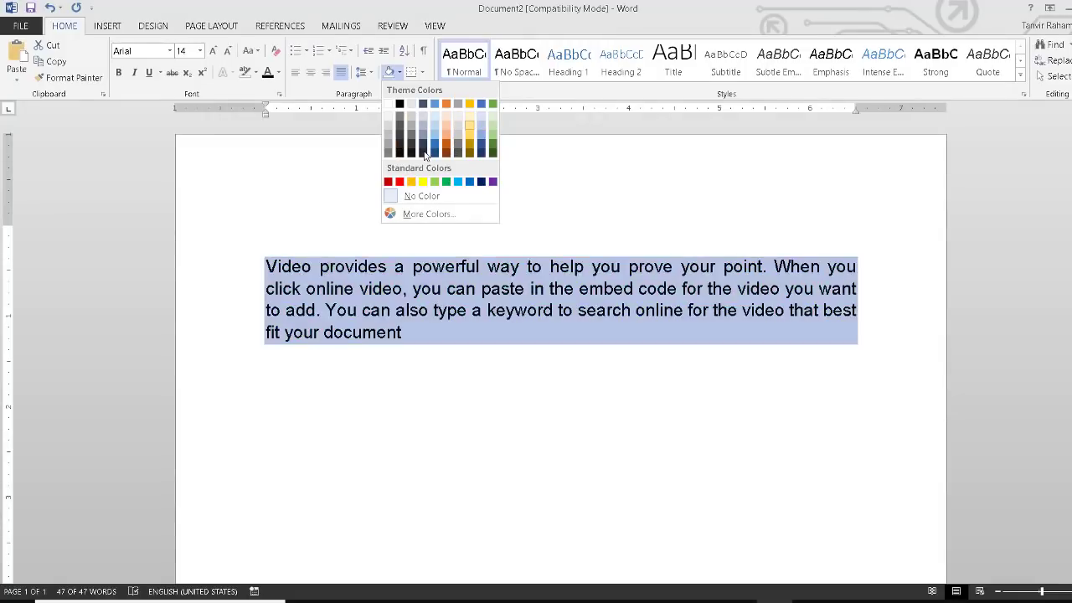
pyautogui.click(600, 172)
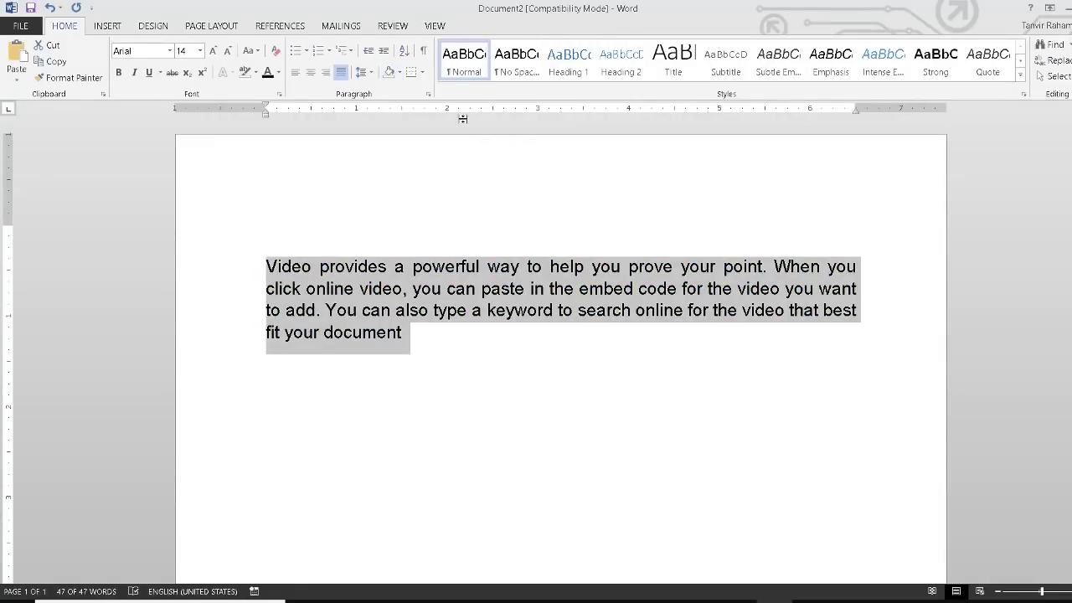
pyautogui.click(407, 363)
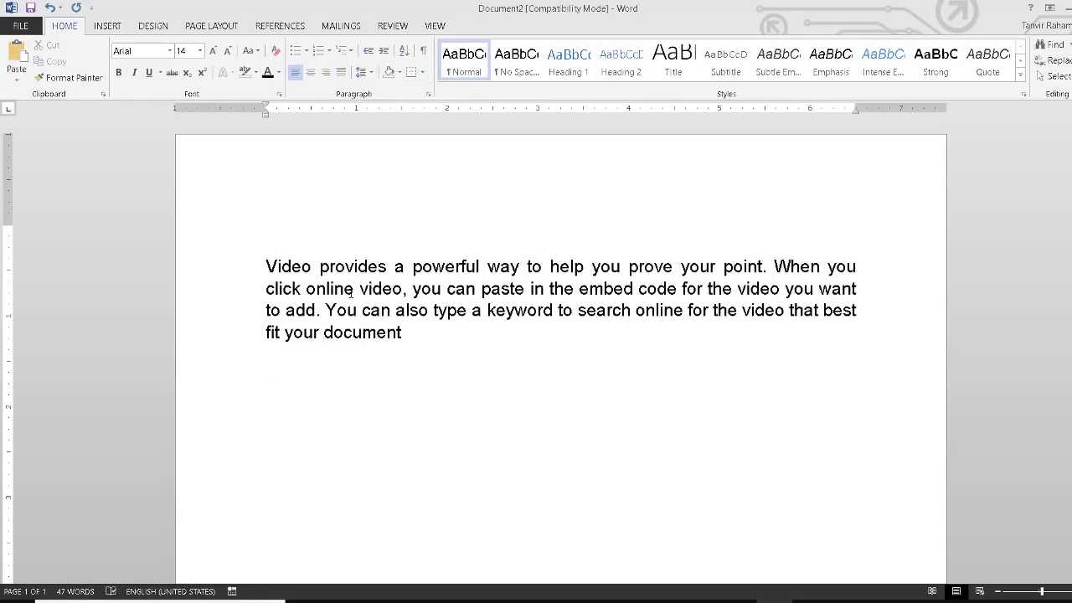
pyautogui.moveTo(407, 363); pyautogui.dragTo(362, 183)
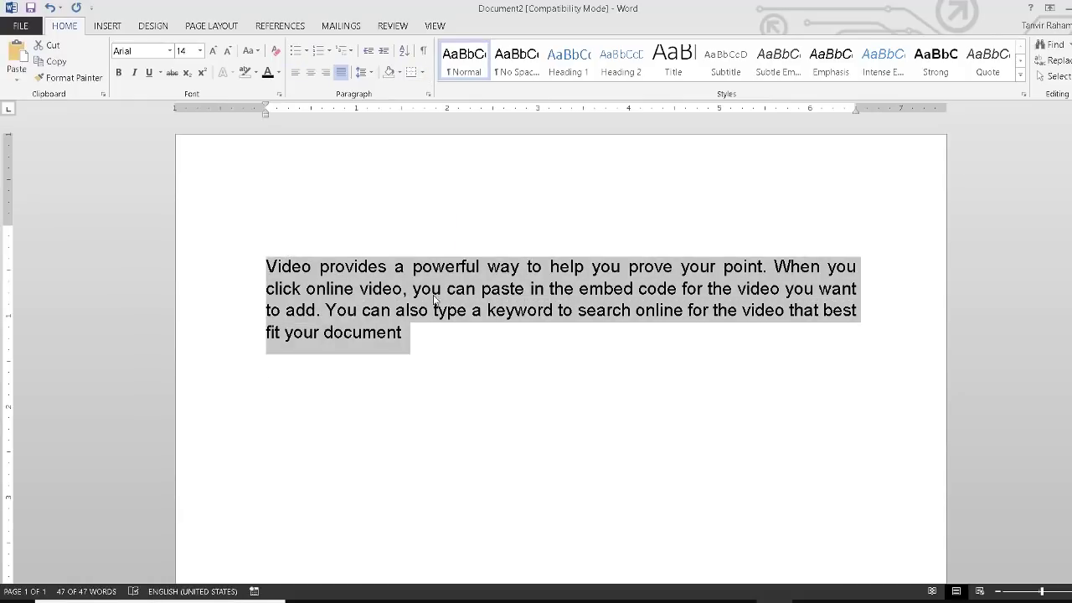
pyautogui.click(422, 73)
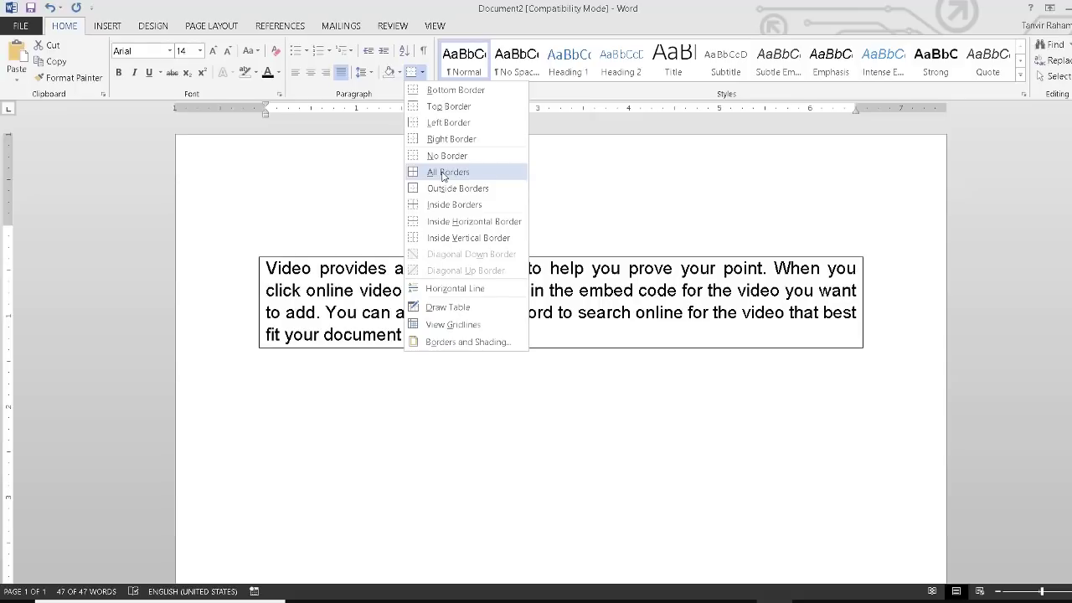
# Step: Apply All Borders to enclose the justified Video paragraph in a box
pyautogui.click(443, 172)
pyautogui.click(434, 374)
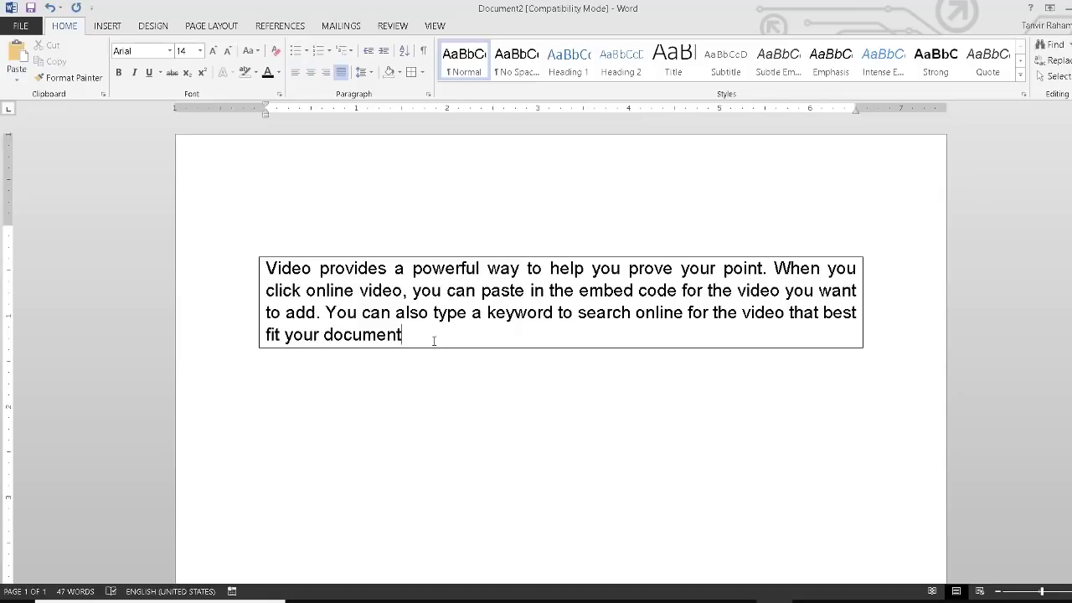
pyautogui.click(448, 399)
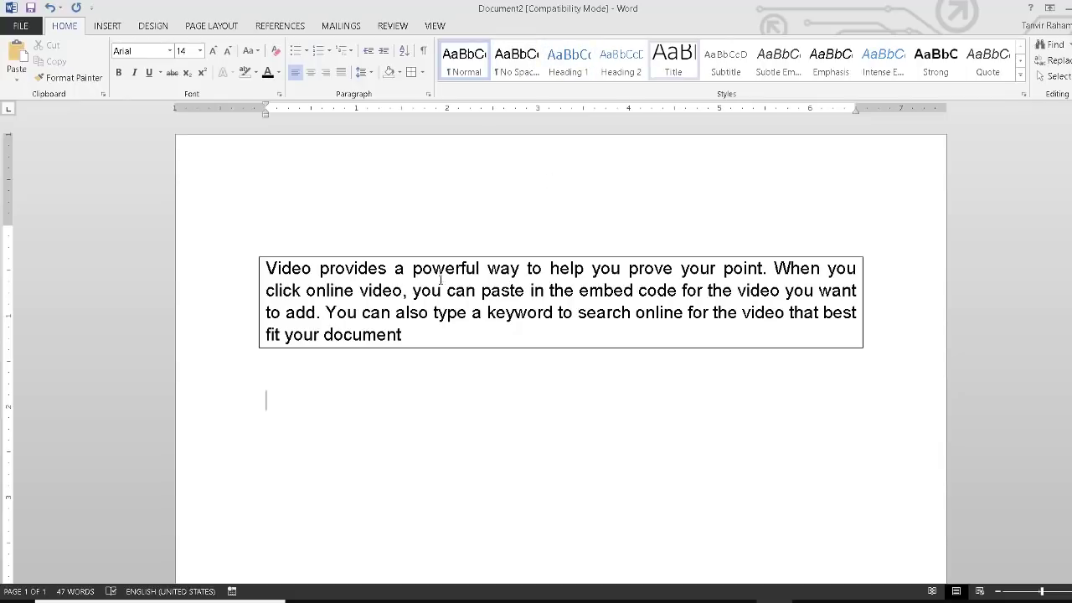
# Step: Apply No Spacing, Quote, then Strong to the Video paragraph, leaving it centred, italic and unboxed
pyautogui.moveTo(404, 335); pyautogui.dragTo(277, 263)
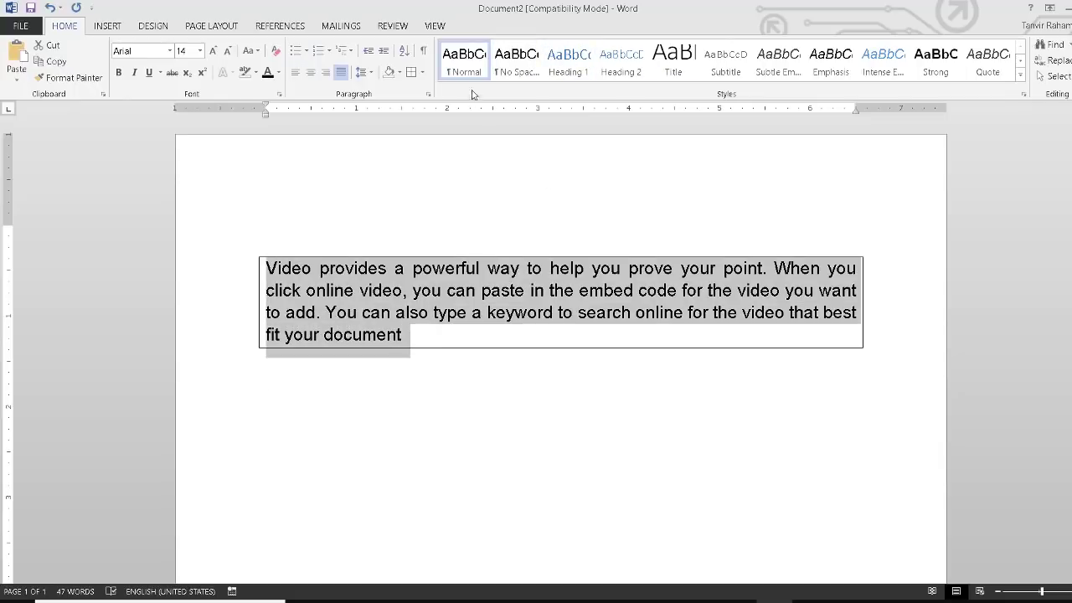
pyautogui.click(508, 66)
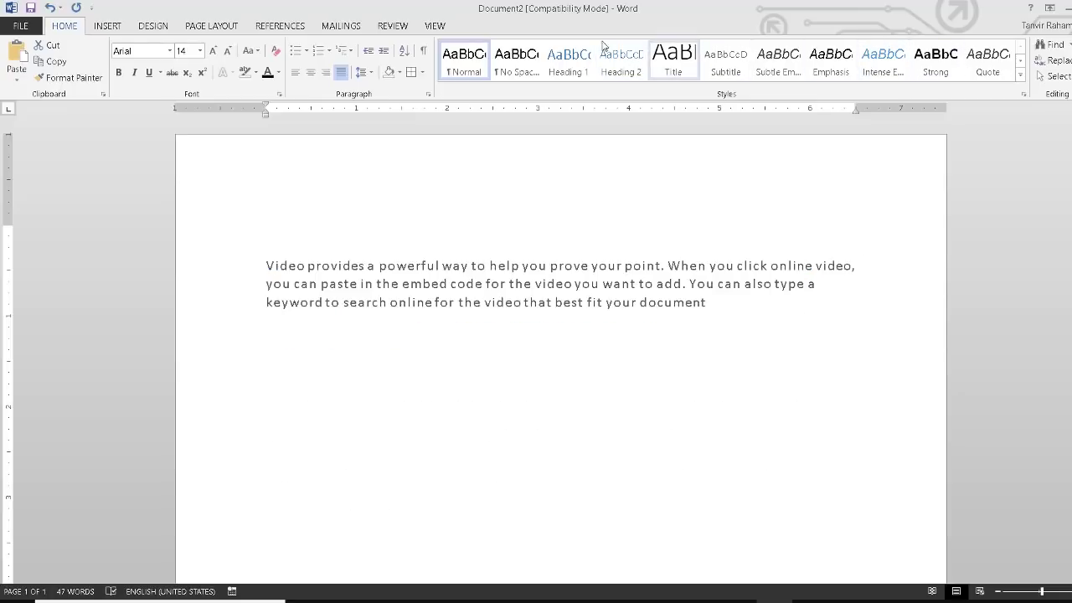
pyautogui.click(984, 67)
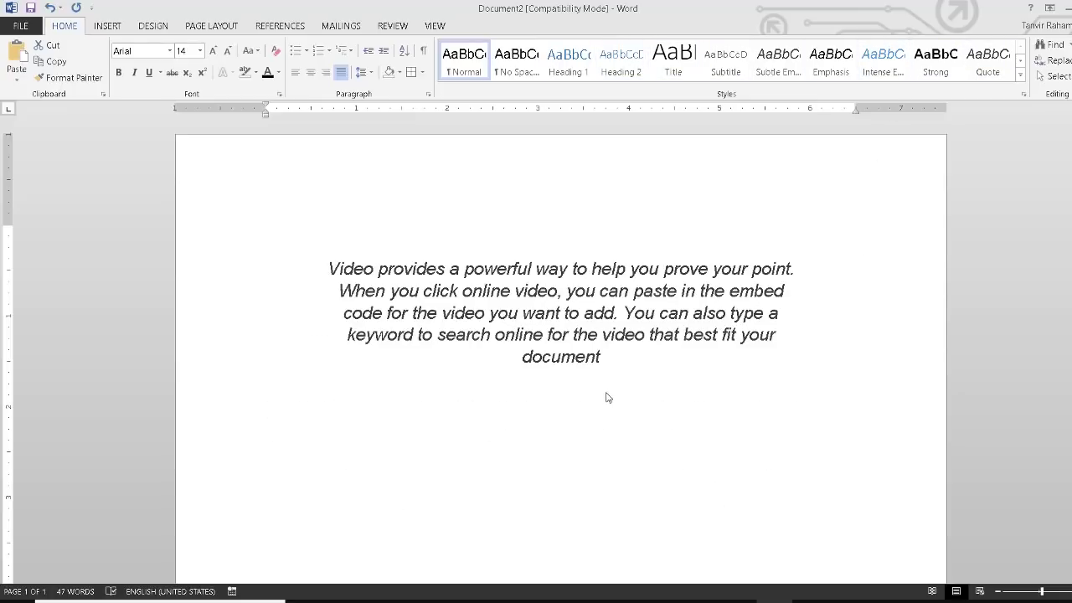
pyautogui.click(929, 72)
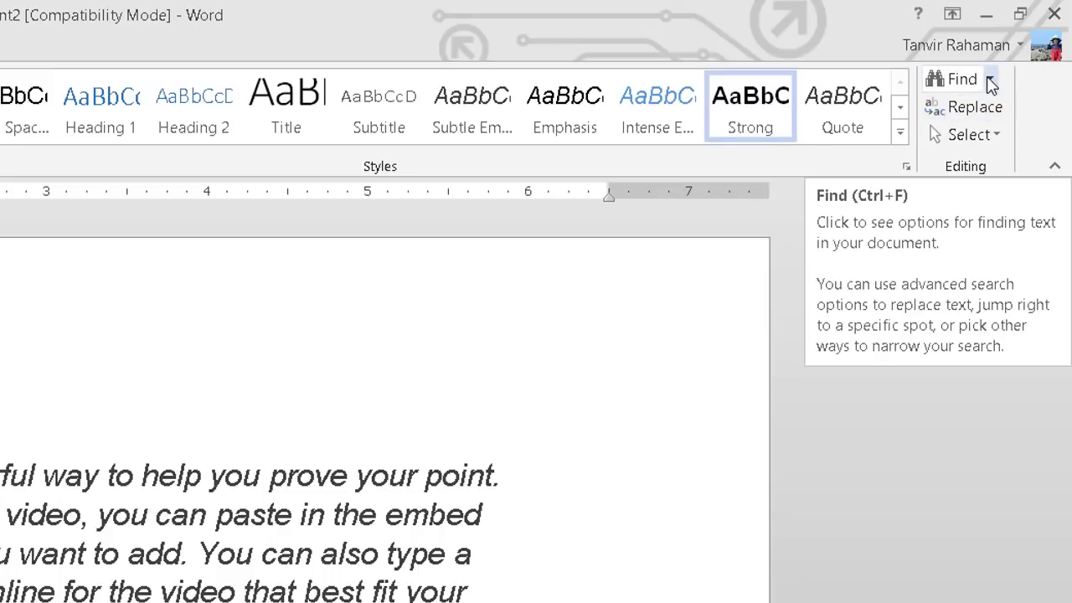
pyautogui.click(991, 81)
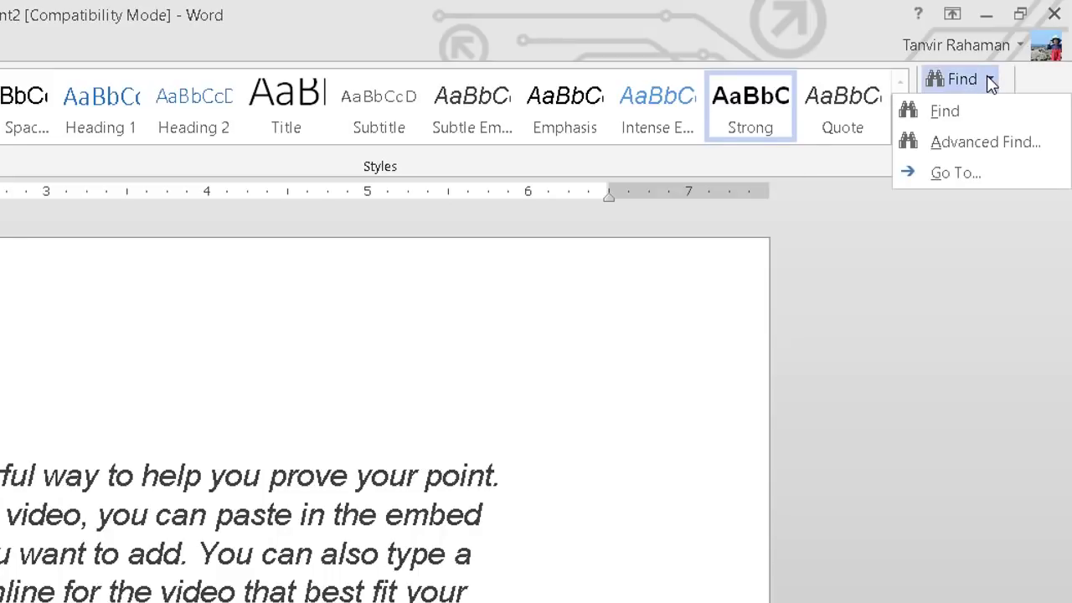
pyautogui.click(946, 111)
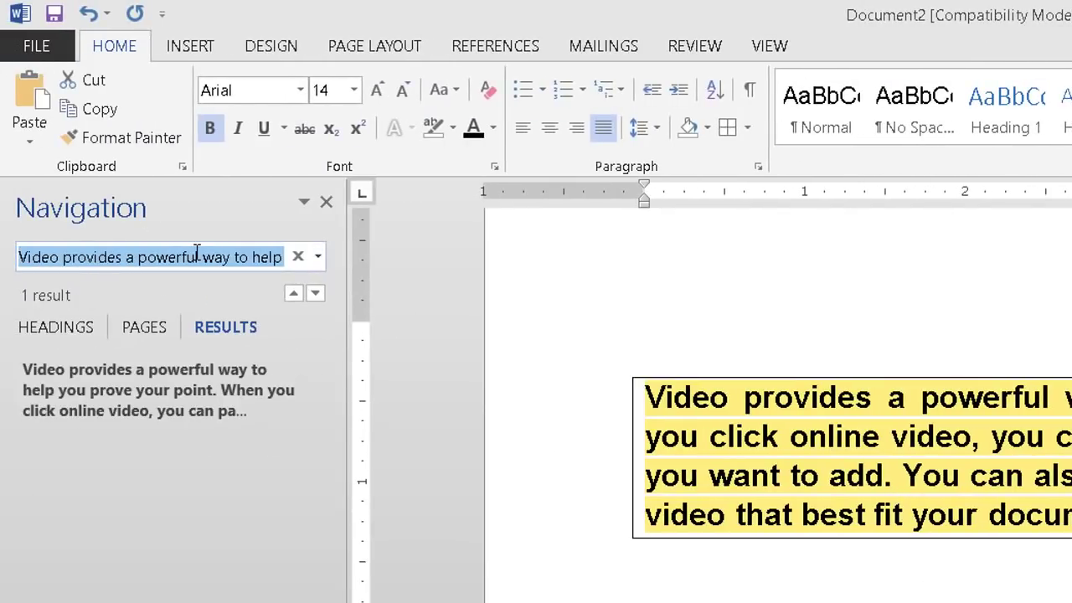
pyautogui.write('Video')
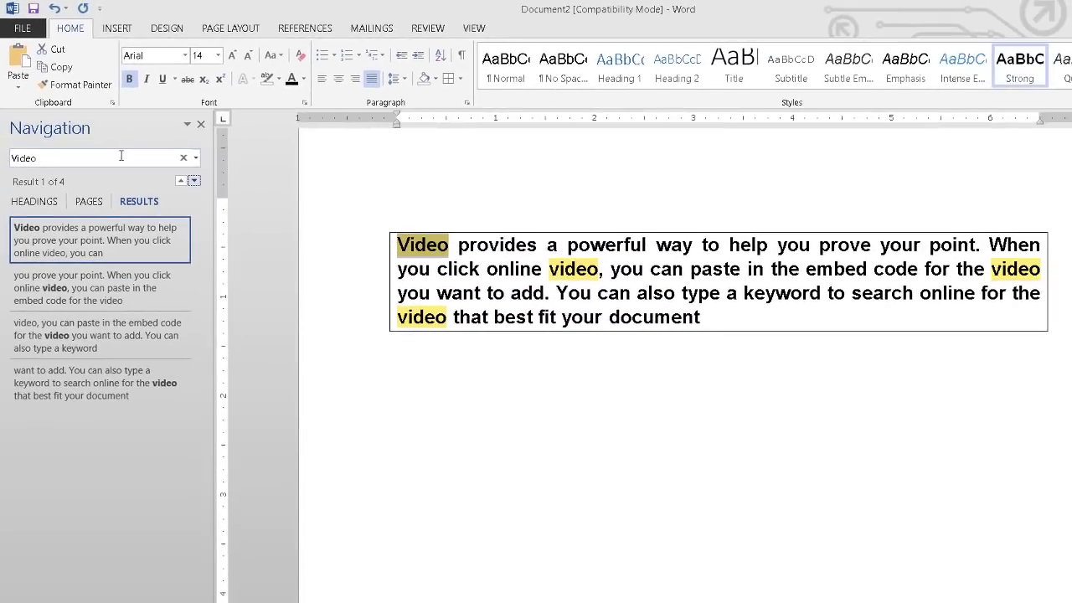
pyautogui.click(139, 201)
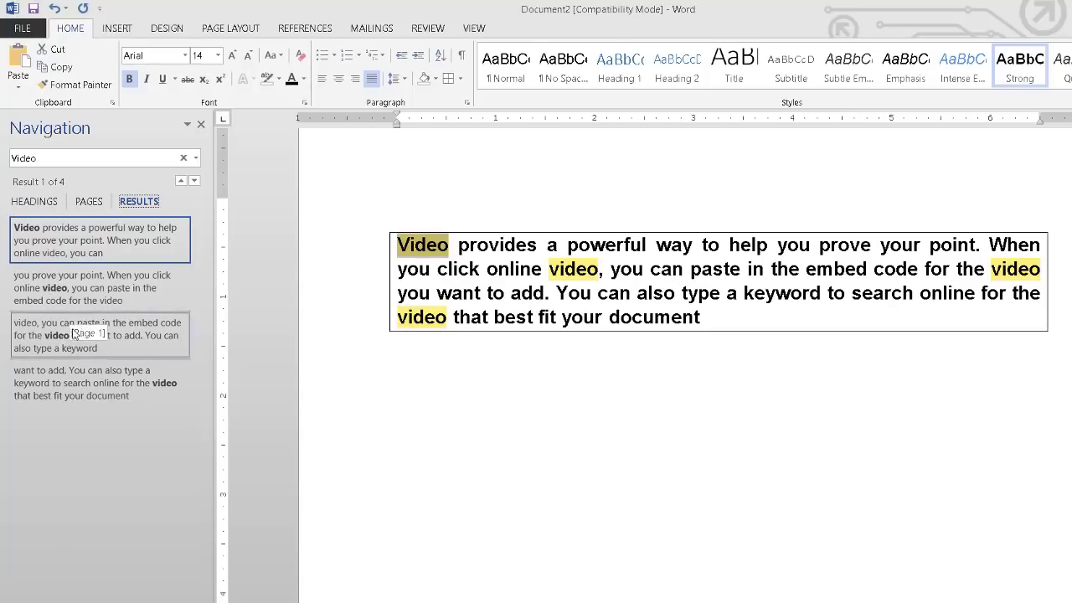
pyautogui.click(96, 202)
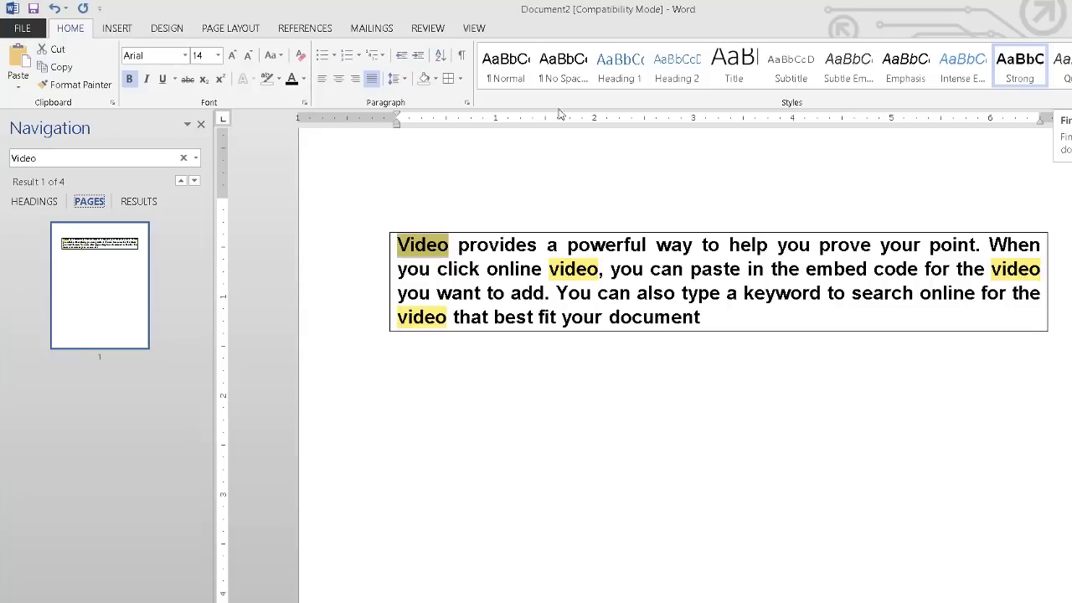
pyautogui.click(201, 124)
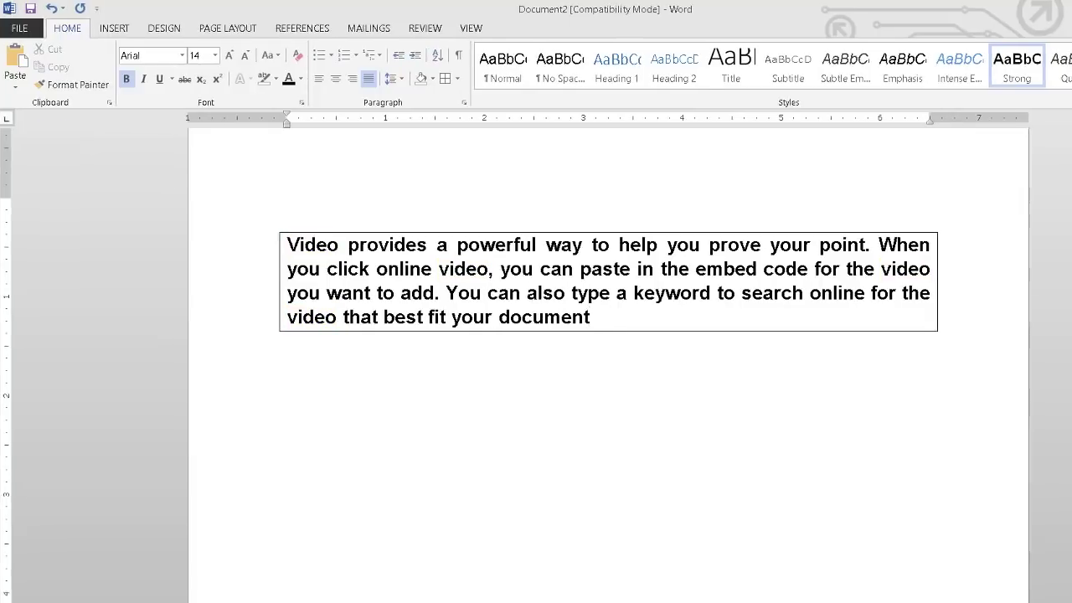
# Step: Open Advanced Find on the Replace tab and enter MP3 as the replacement
pyautogui.click(1021, 49)
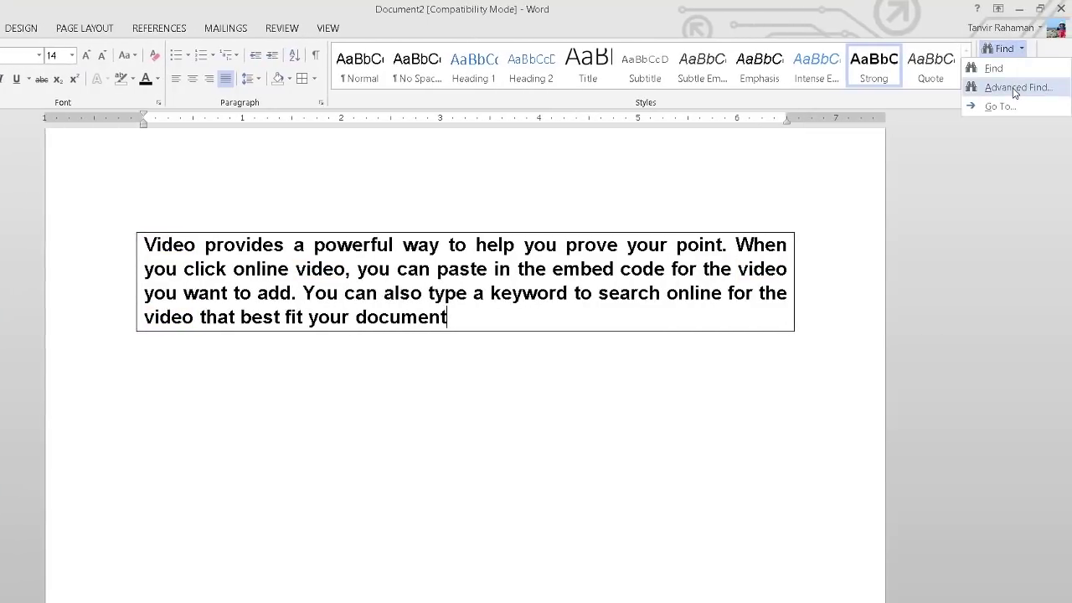
pyautogui.click(1015, 89)
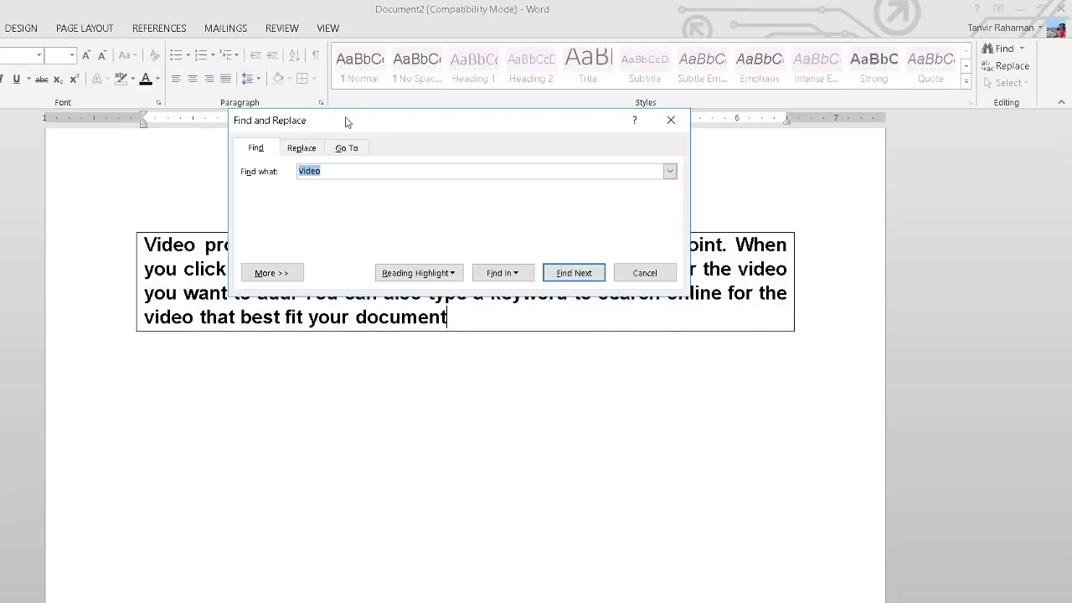
pyautogui.moveTo(348, 121); pyautogui.dragTo(83, 335)
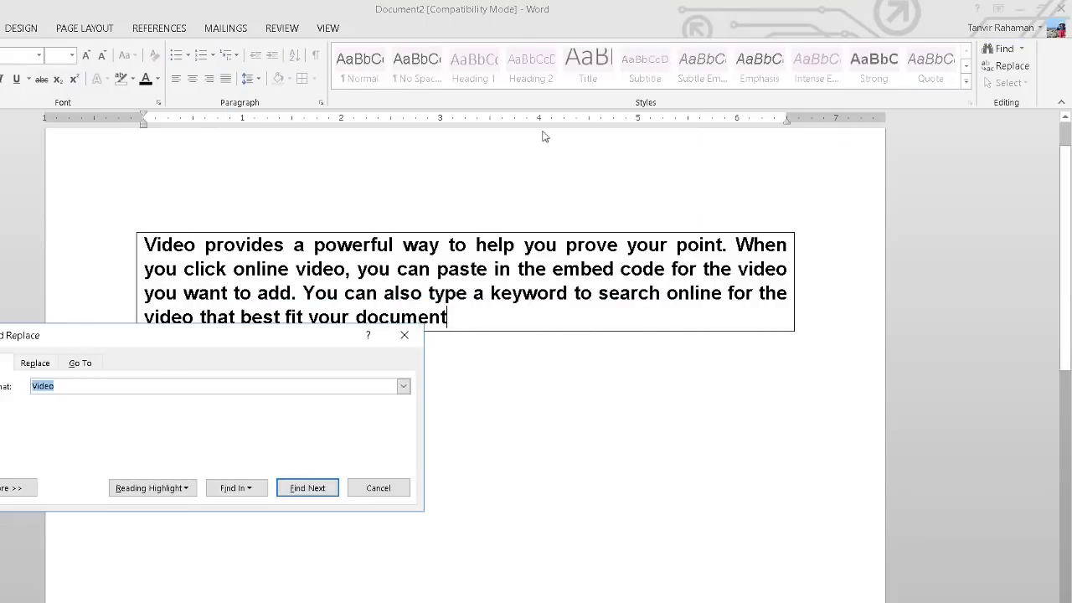
pyautogui.click(30, 369)
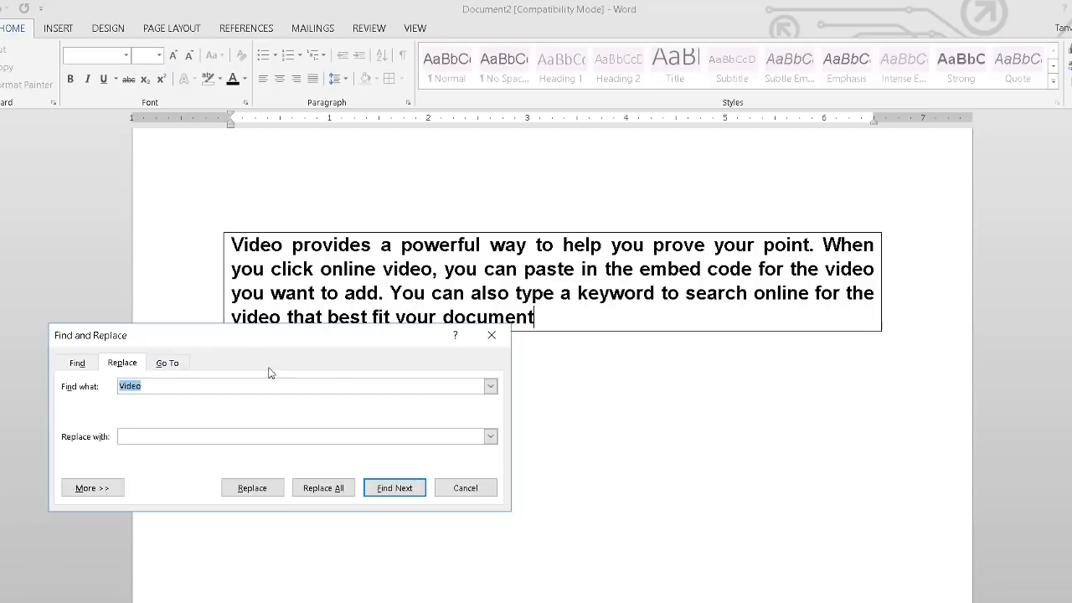
pyautogui.click(140, 434)
pyautogui.write('MP3')
# Step: Replace the first Video, then Replace All with MP3, and close the dialog
pyautogui.click(260, 492)
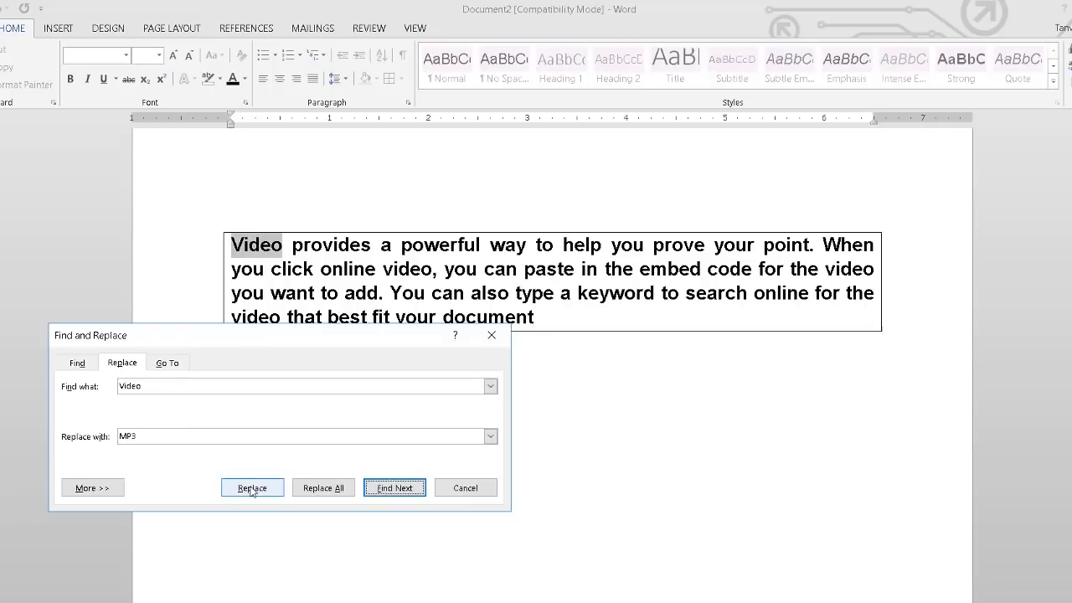
pyautogui.click(251, 488)
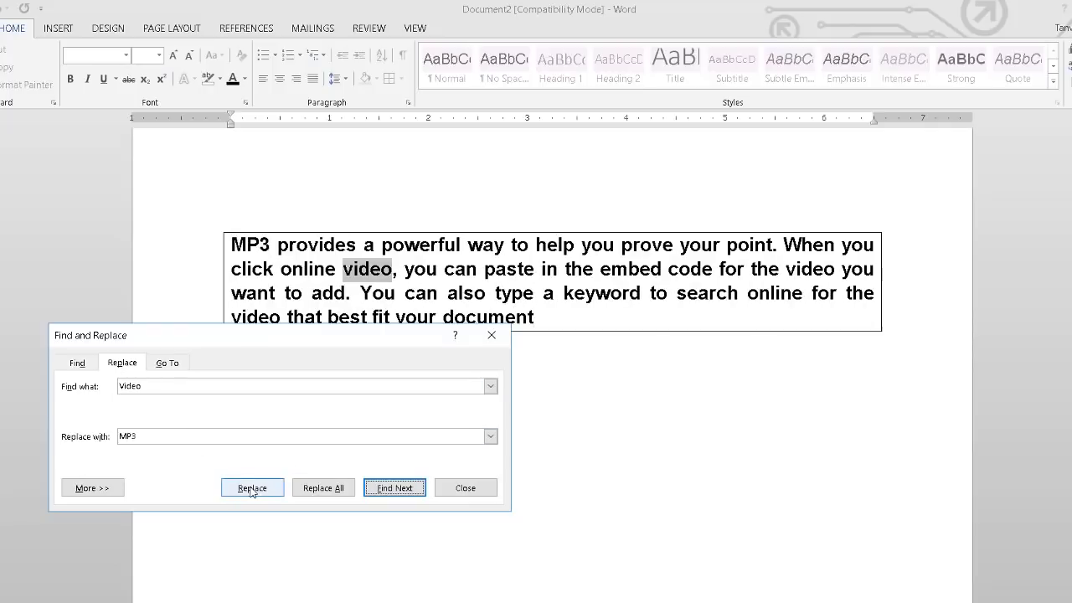
pyautogui.click(323, 488)
pyautogui.click(540, 381)
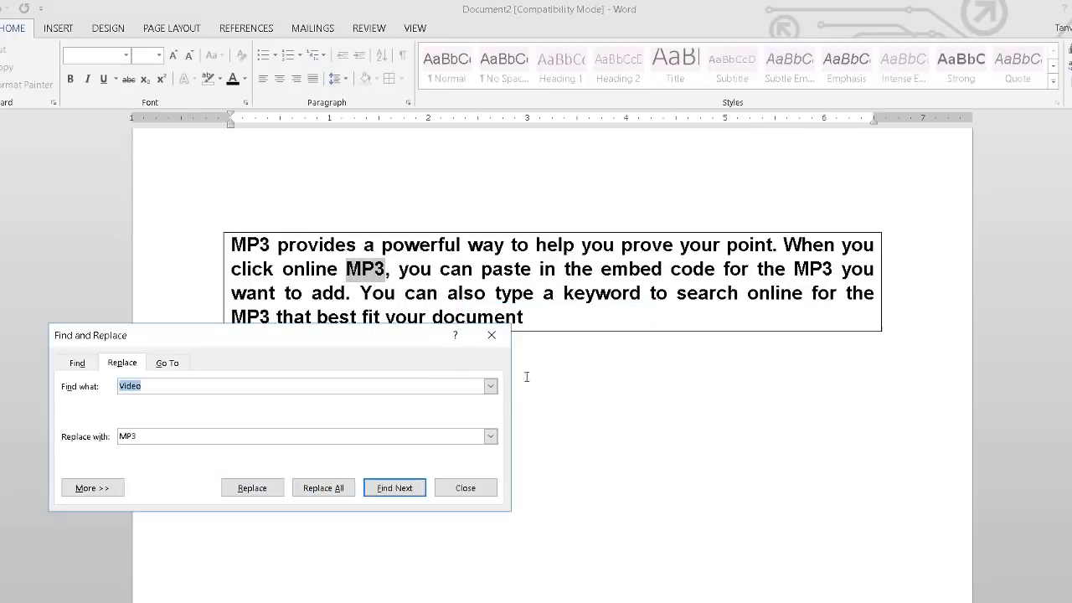
pyautogui.click(496, 335)
# Step: Select the new MP3 words on lines 1, 2 and 4 to check them
pyautogui.click(260, 244)
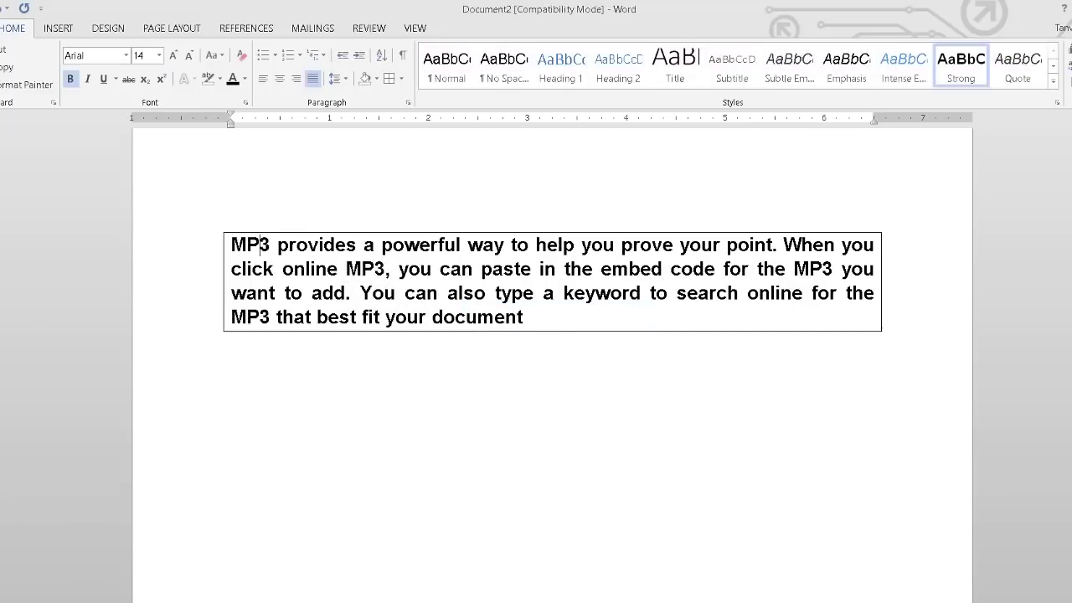
pyautogui.doubleClick(250, 245)
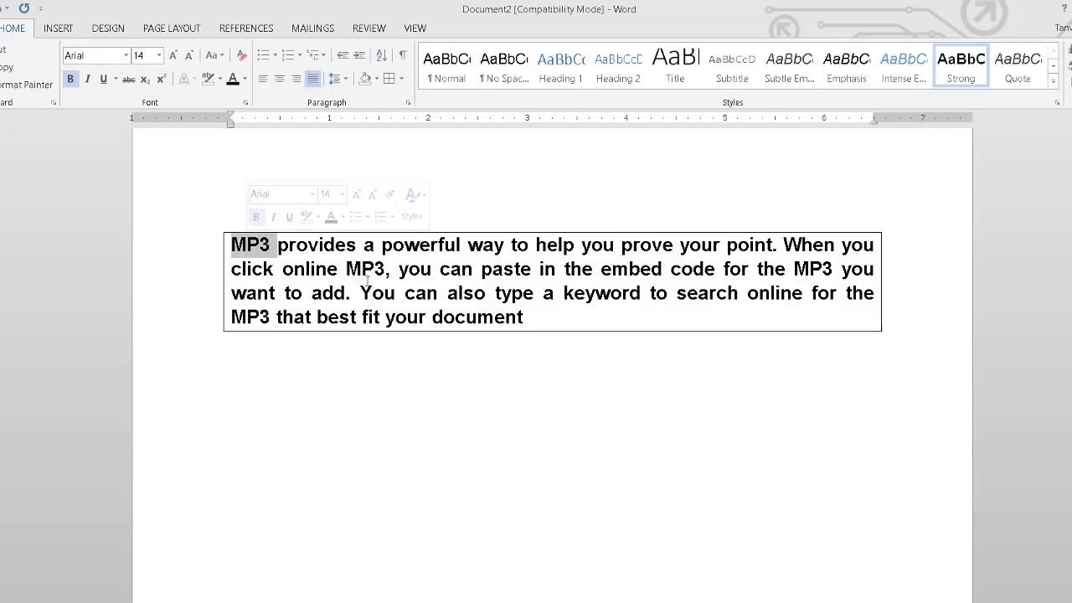
pyautogui.doubleClick(366, 269)
pyautogui.doubleClick(250, 317)
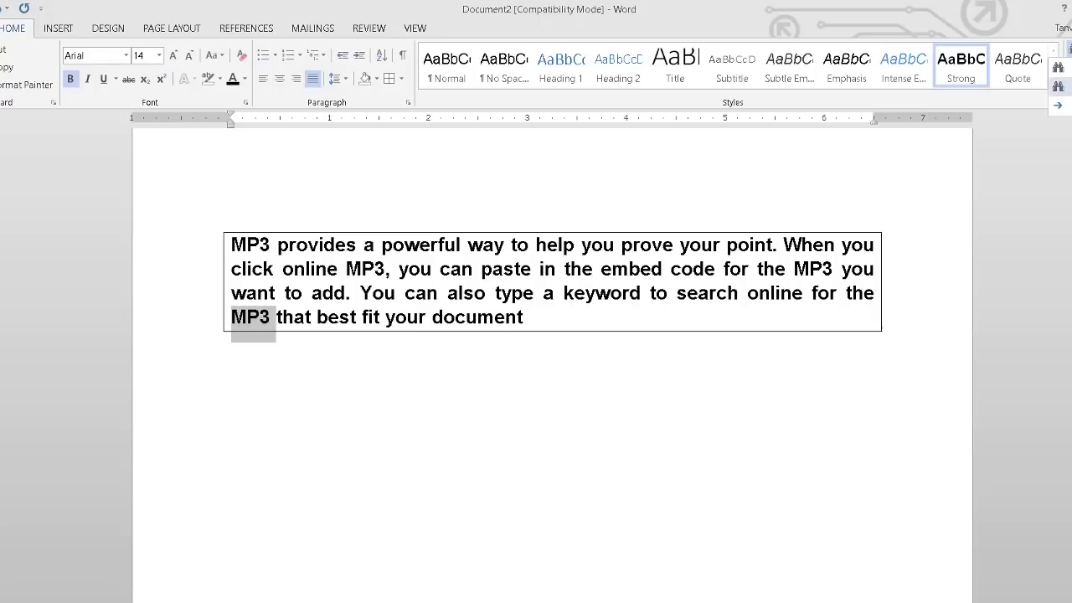
pyautogui.click(1020, 49)
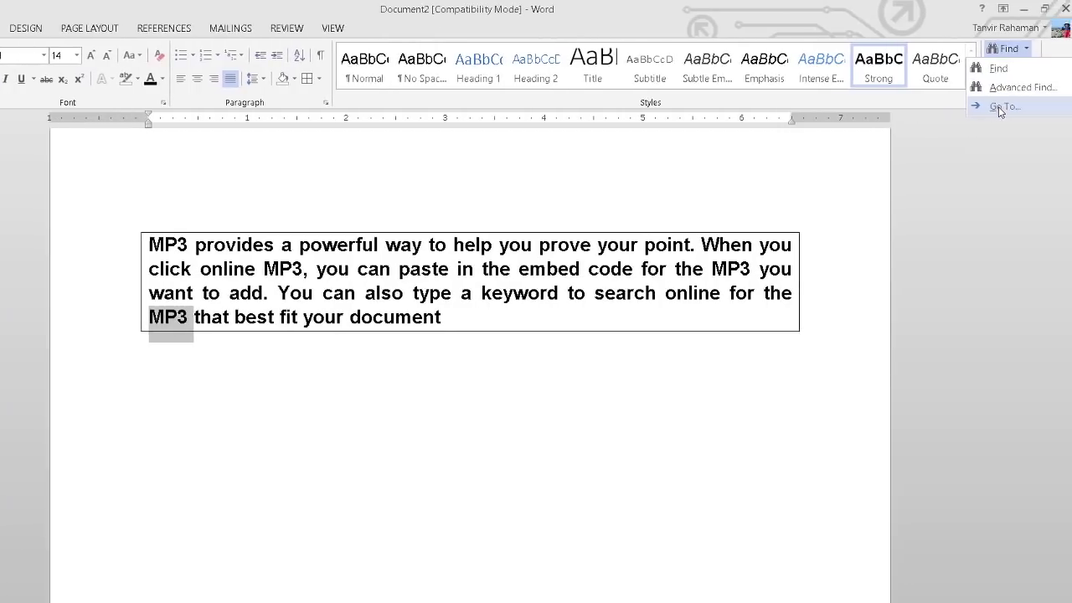
pyautogui.click(976, 108)
pyautogui.moveTo(441, 240); pyautogui.dragTo(469, 281)
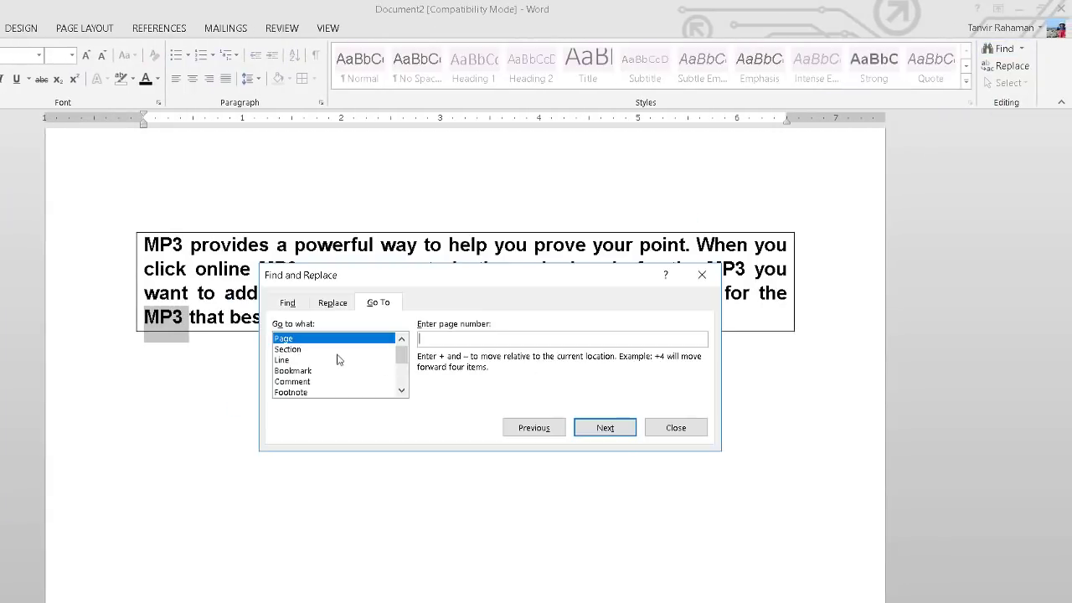
pyautogui.click(288, 304)
pyautogui.click(327, 304)
pyautogui.click(377, 305)
pyautogui.click(429, 342)
pyautogui.click(308, 359)
pyautogui.click(301, 370)
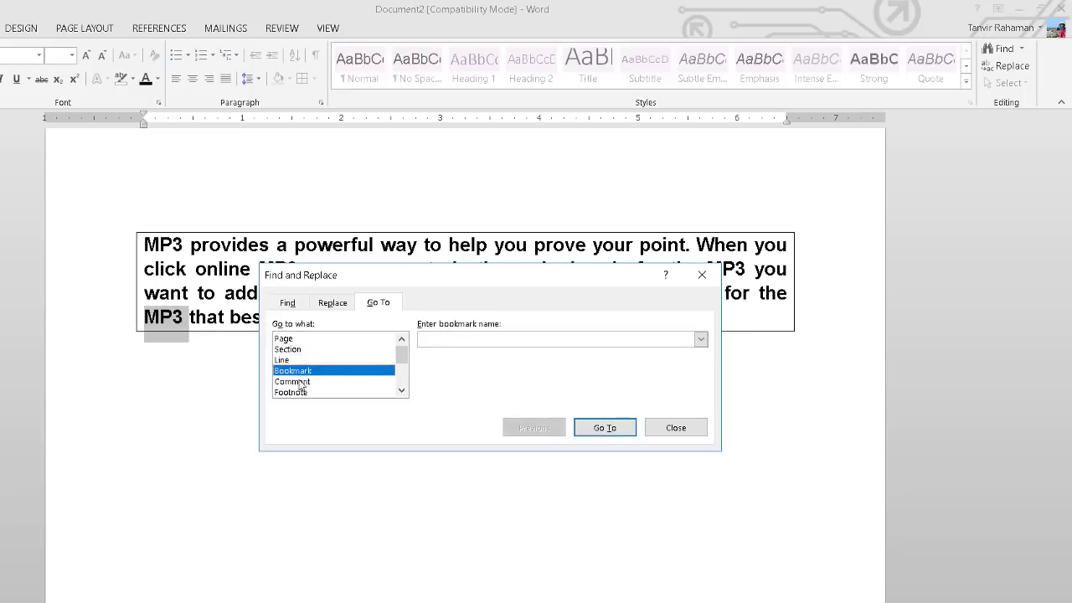
pyautogui.click(301, 382)
pyautogui.click(302, 391)
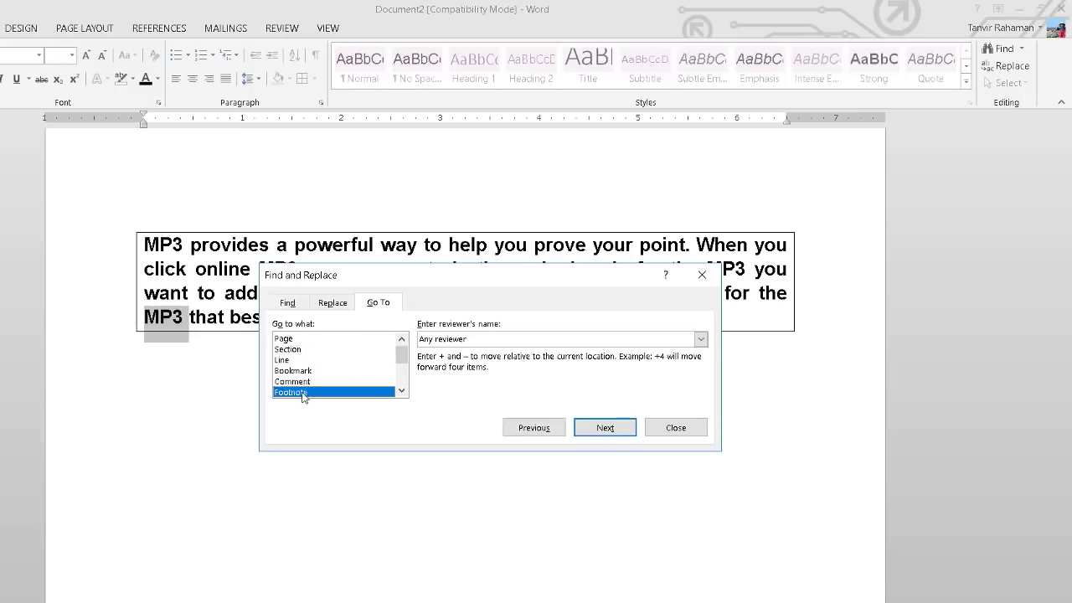
pyautogui.scroll(-1, 321, 379)
pyautogui.scroll(-2, 321, 378)
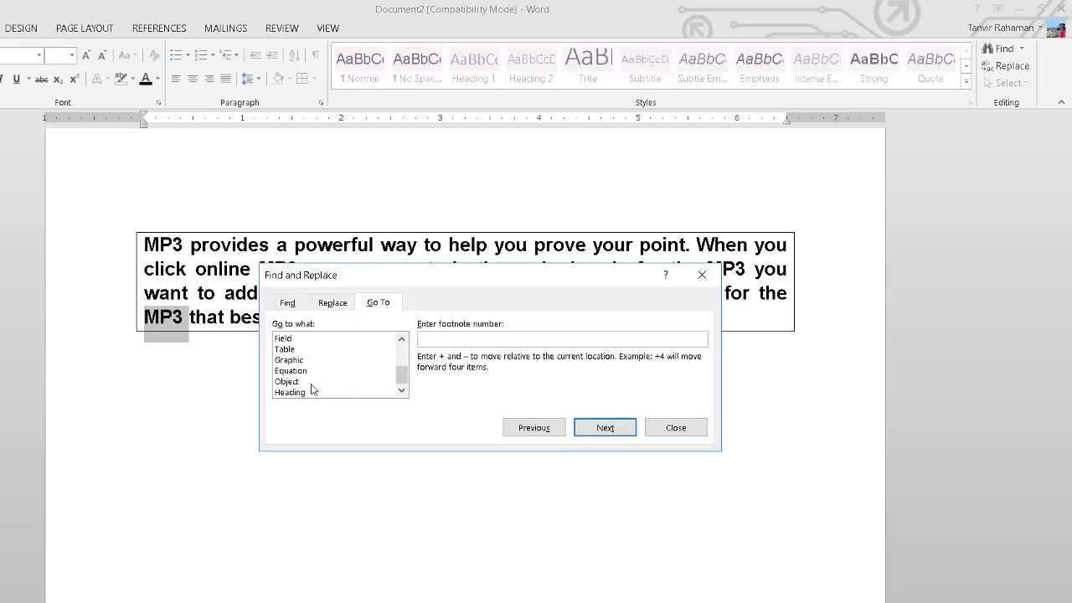
pyautogui.scroll(1, 311, 388)
pyautogui.scroll(-1, 312, 388)
pyautogui.click(303, 350)
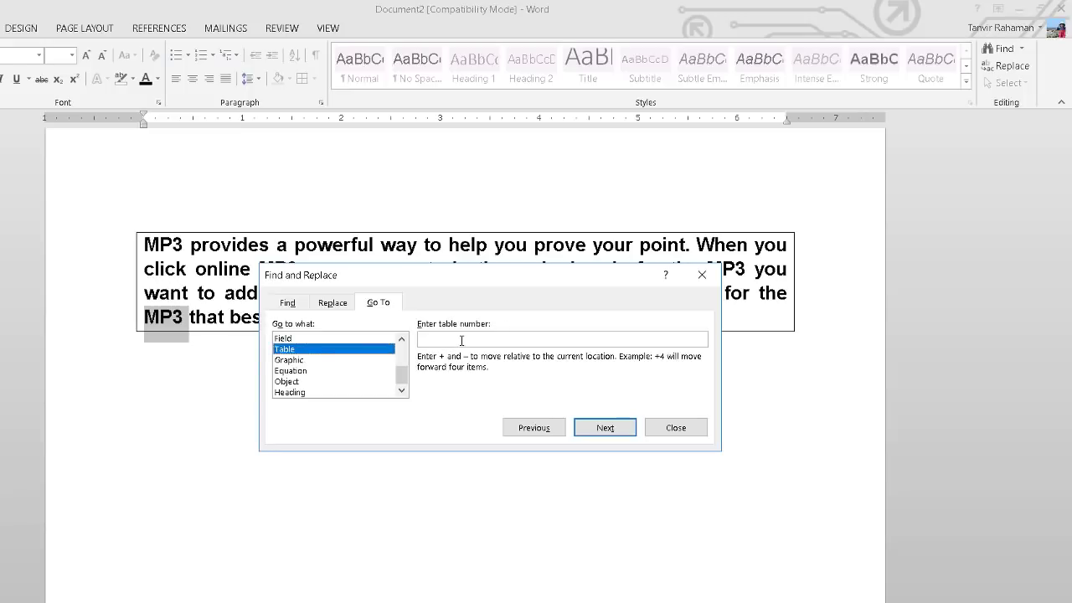
pyautogui.scroll(2, 298, 385)
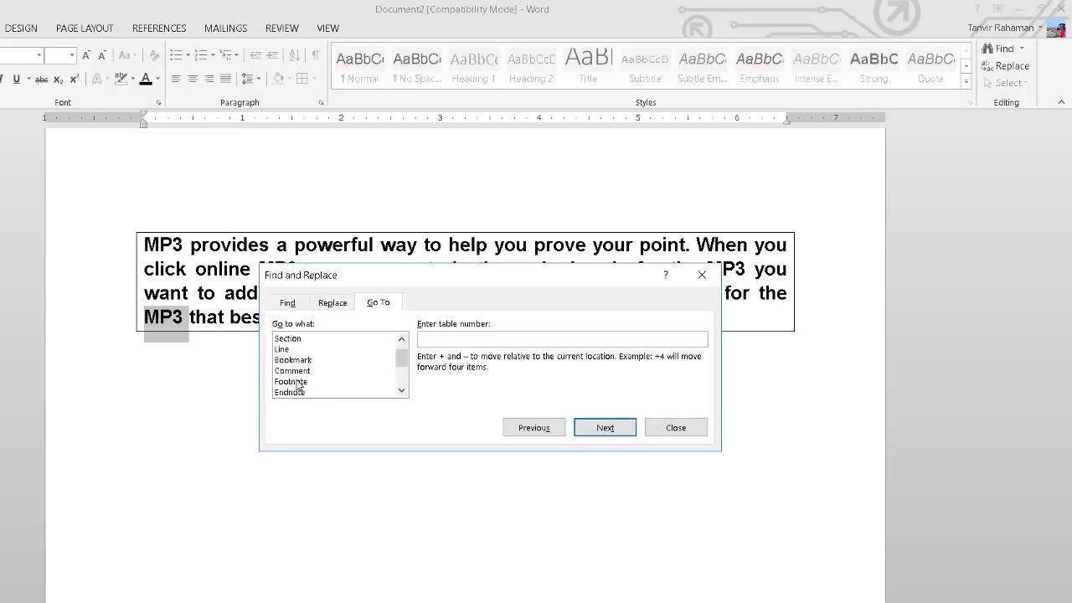
pyautogui.scroll(1, 298, 383)
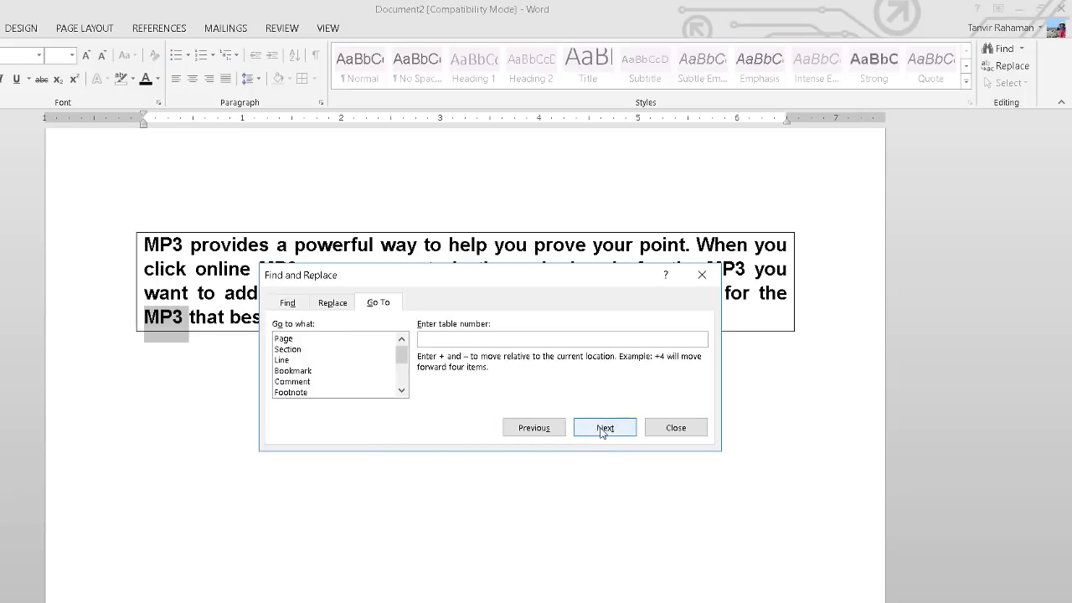
pyautogui.click(701, 275)
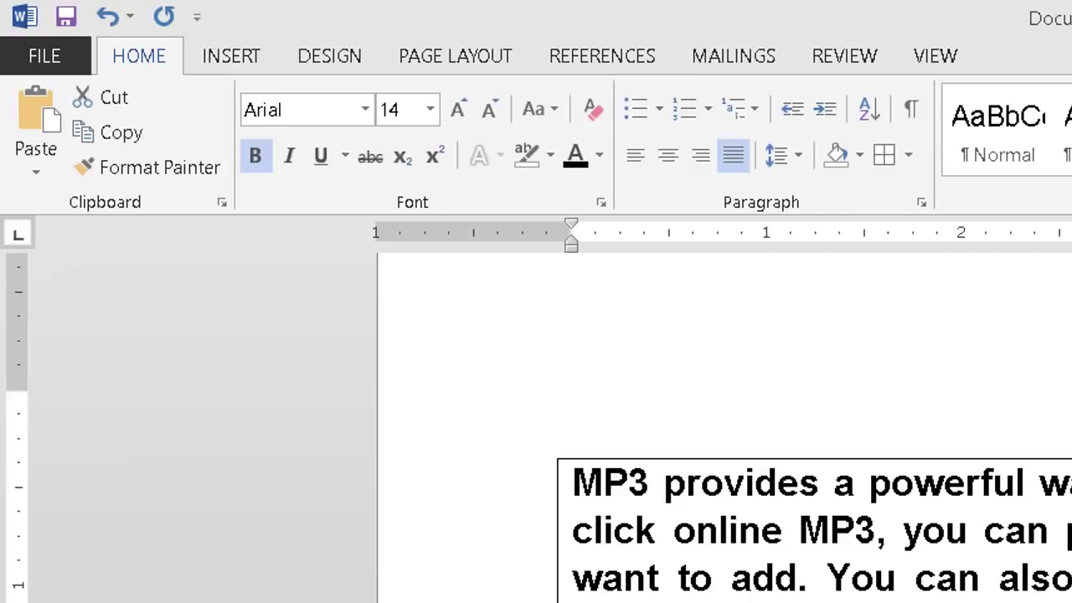
pyautogui.click(220, 61)
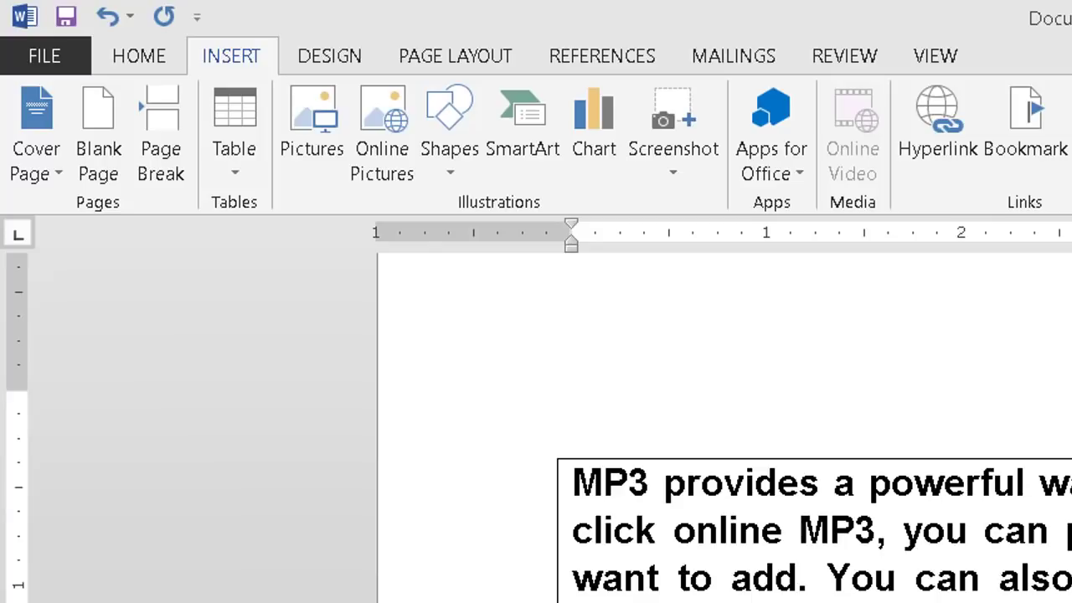
pyautogui.click(159, 52)
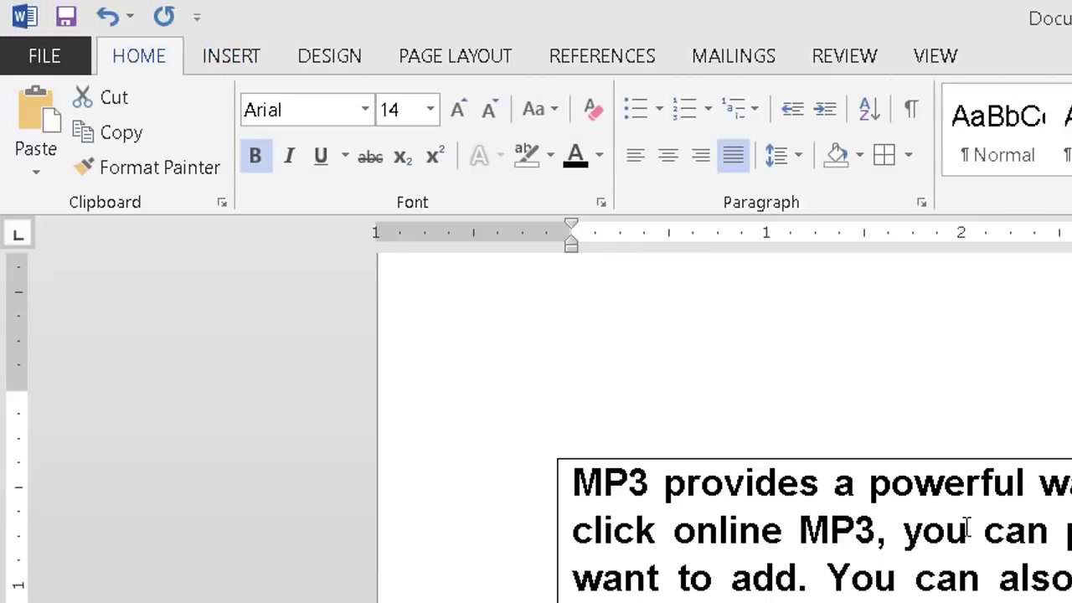